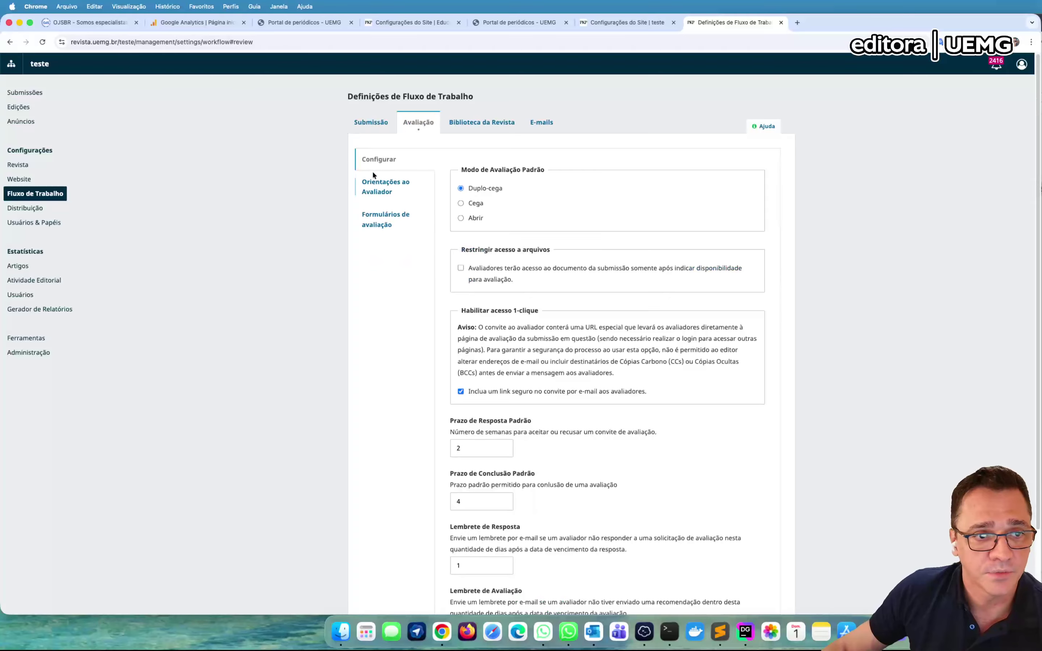
# Create a new review form titled "Formulário de avaliação" with the details and instructions left blank, and save it.
pyautogui.click(387, 213)
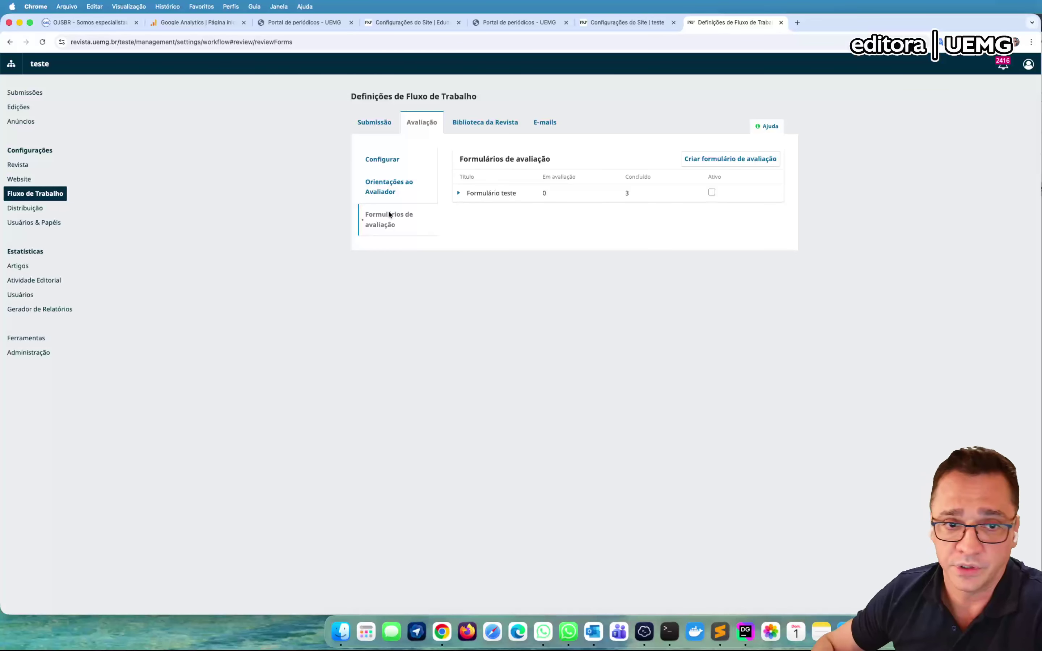
pyautogui.click(728, 161)
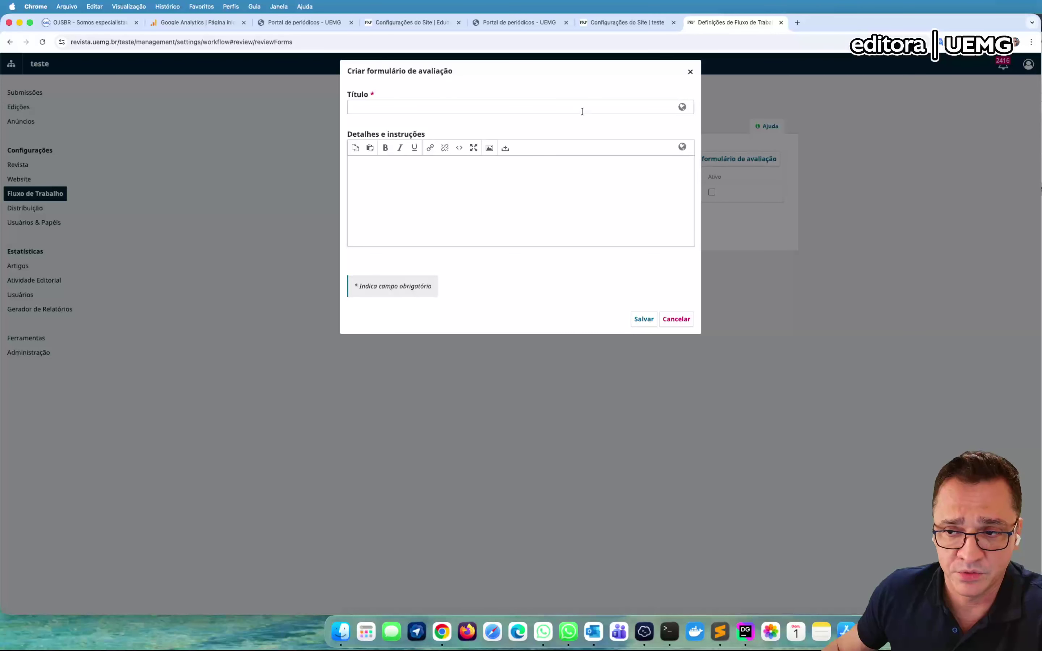
pyautogui.click(532, 108)
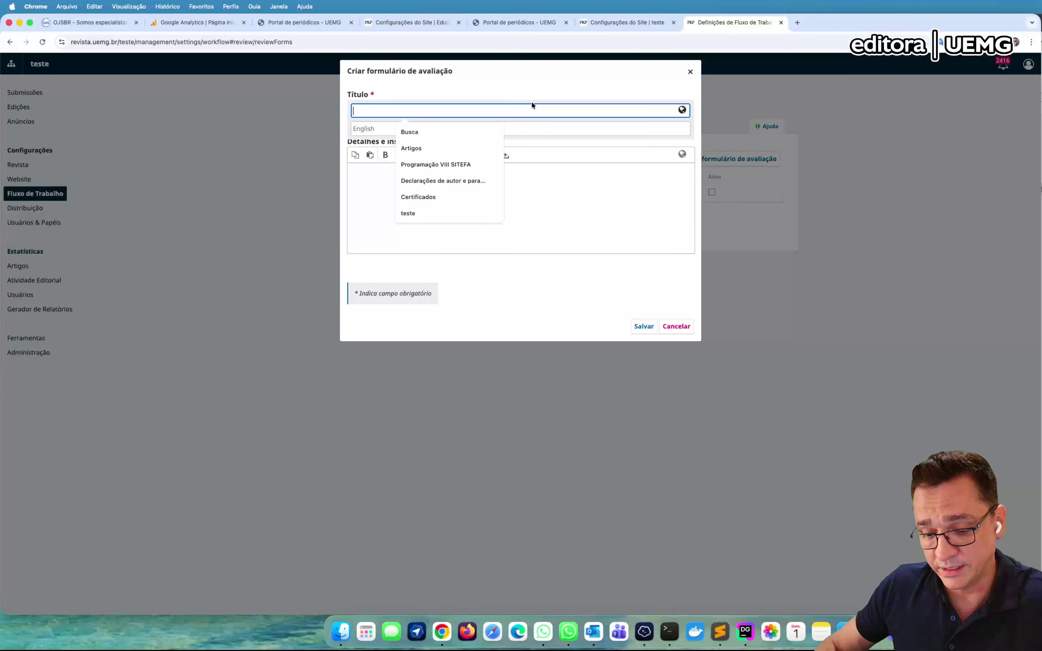
pyautogui.write('Fi')
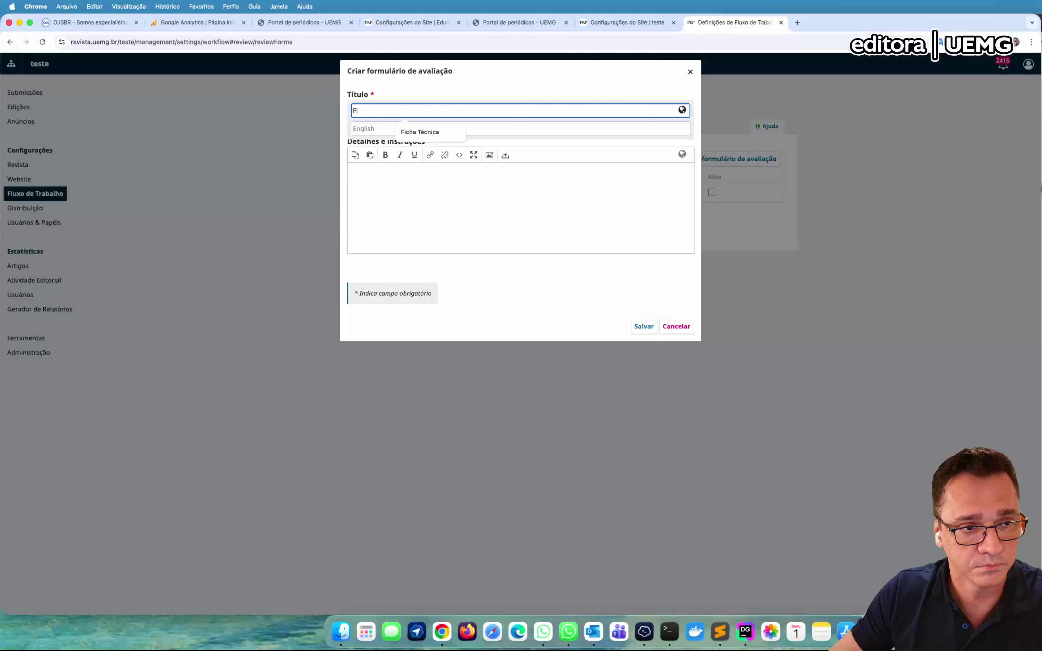
pyautogui.press('BackSpace')
pyautogui.write('ormu')
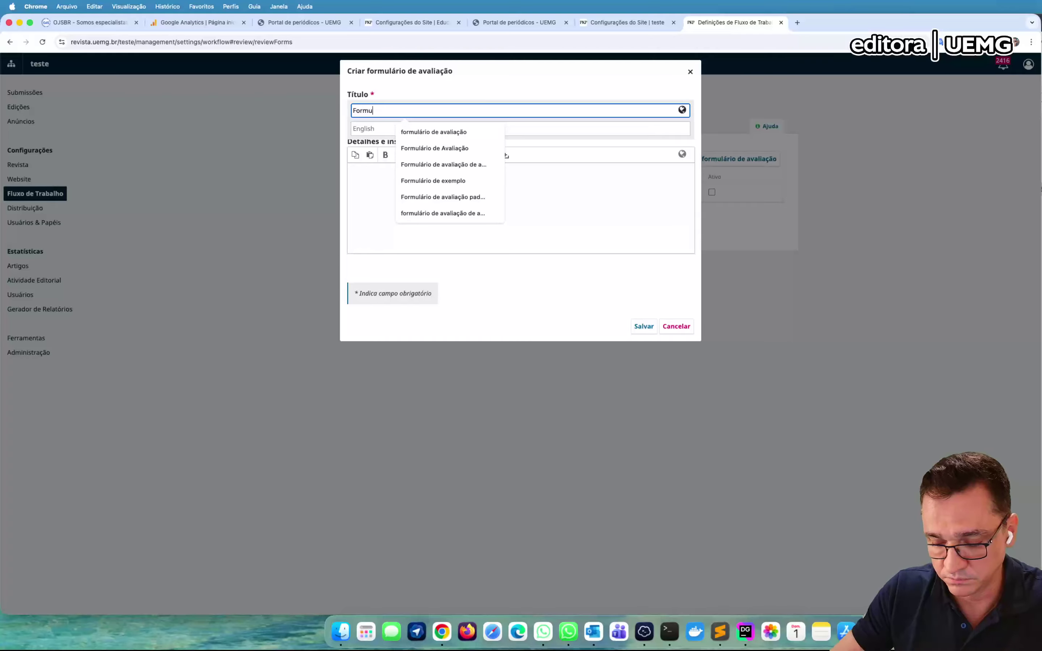
pyautogui.write('lário de a')
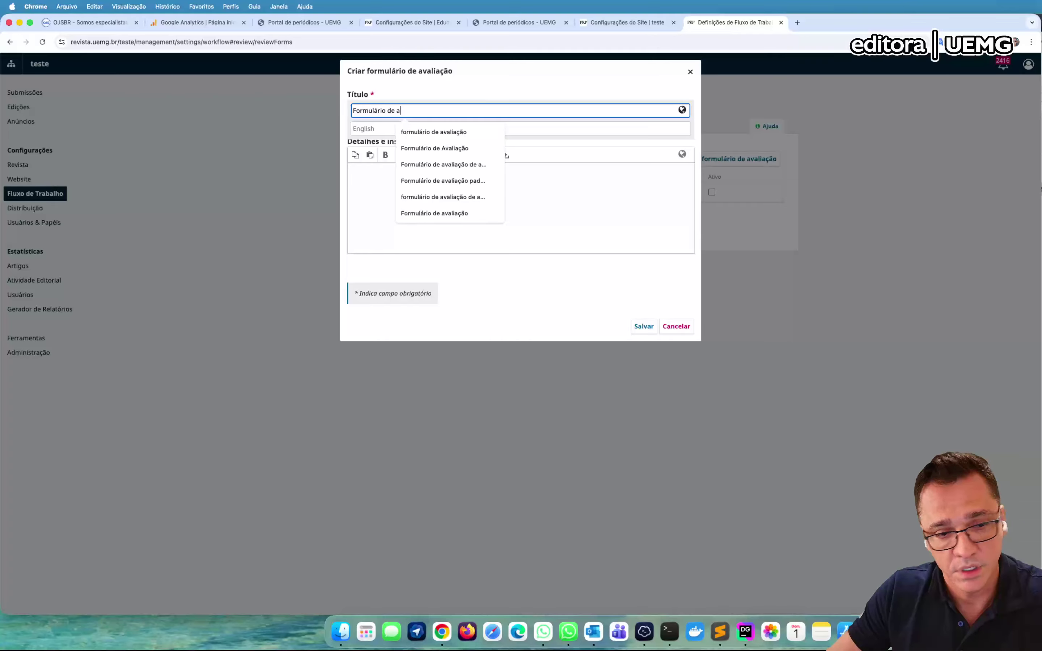
pyautogui.write('valiação')
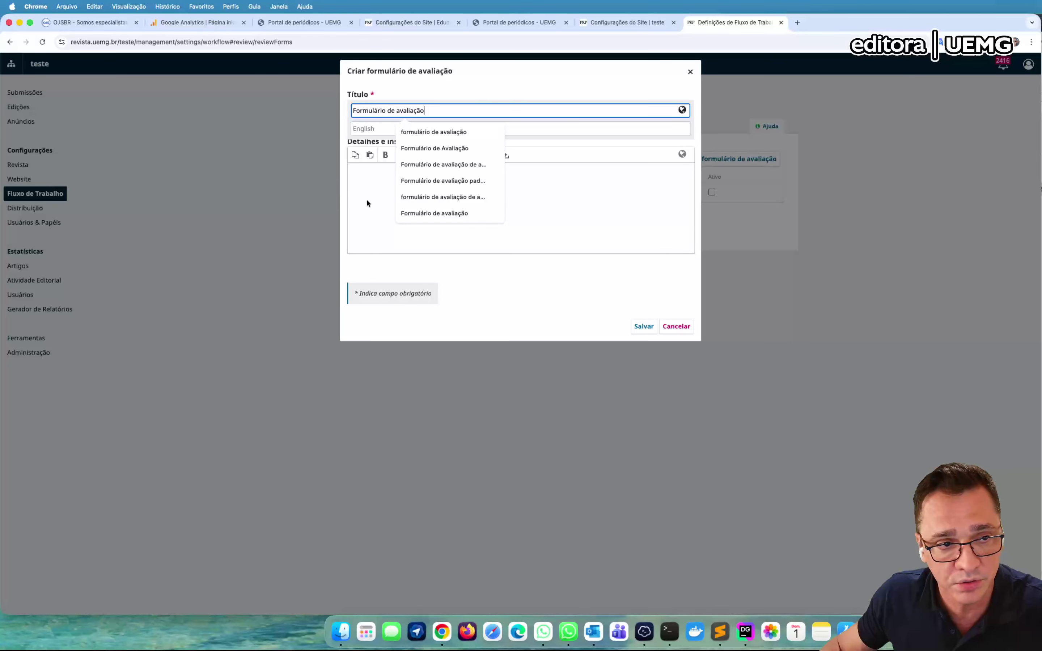
pyautogui.click(376, 195)
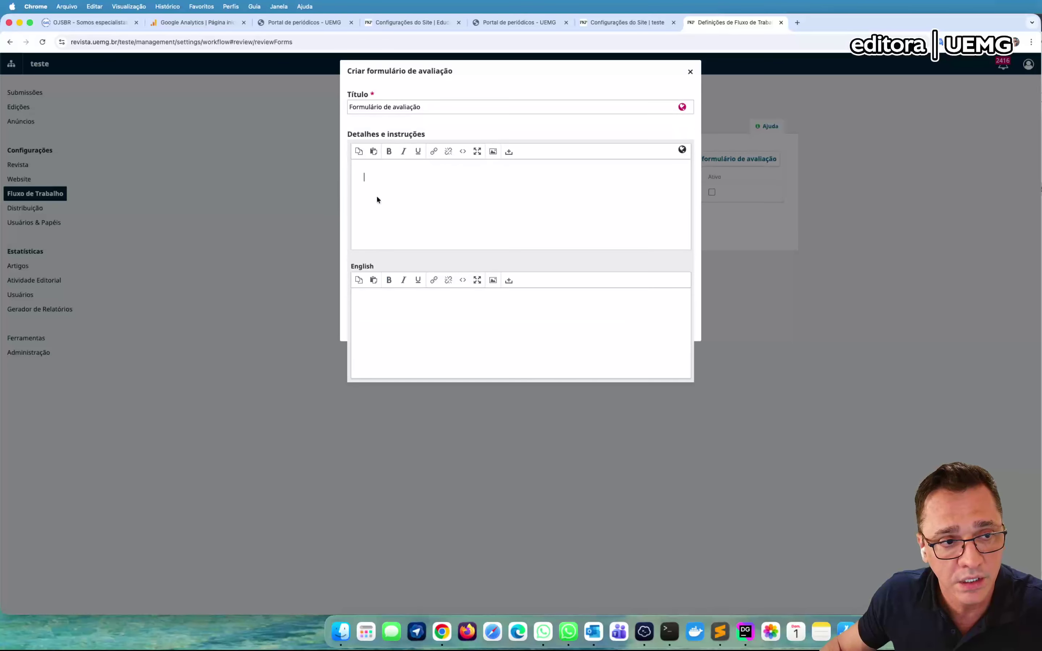
pyautogui.click(506, 85)
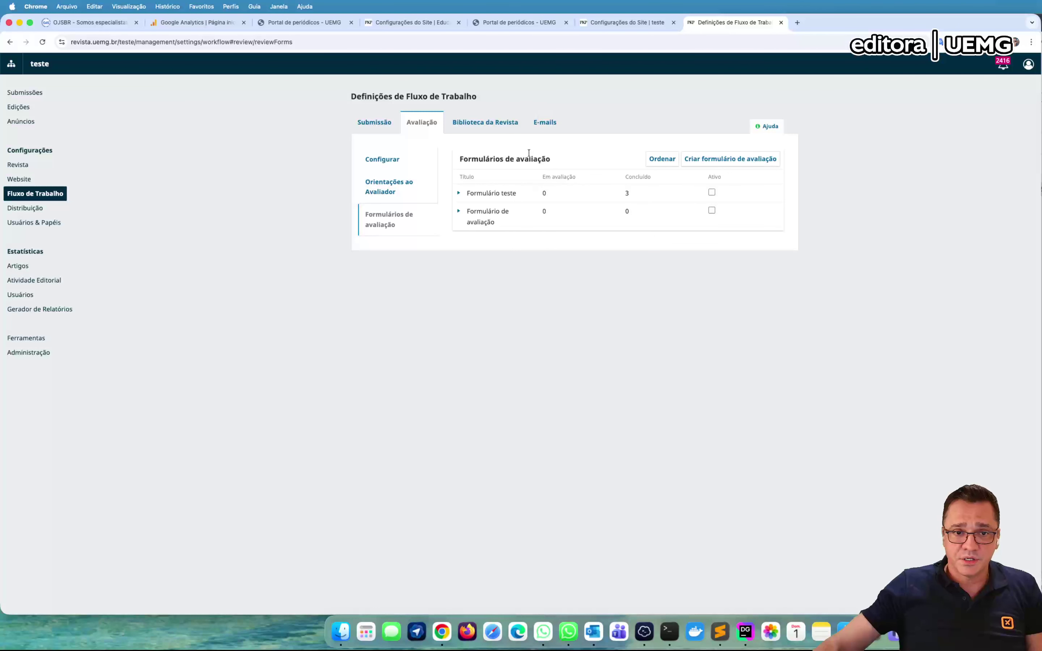
# Open the new "Formulário de avaliação" for editing and go to its form items.
pyautogui.click(460, 212)
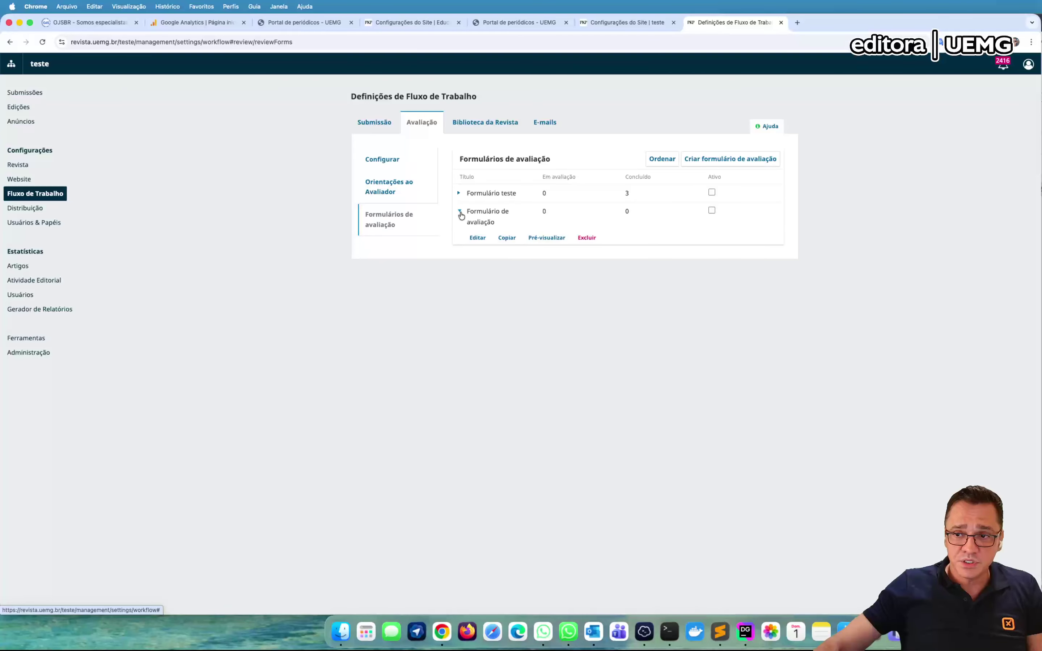
pyautogui.click(475, 241)
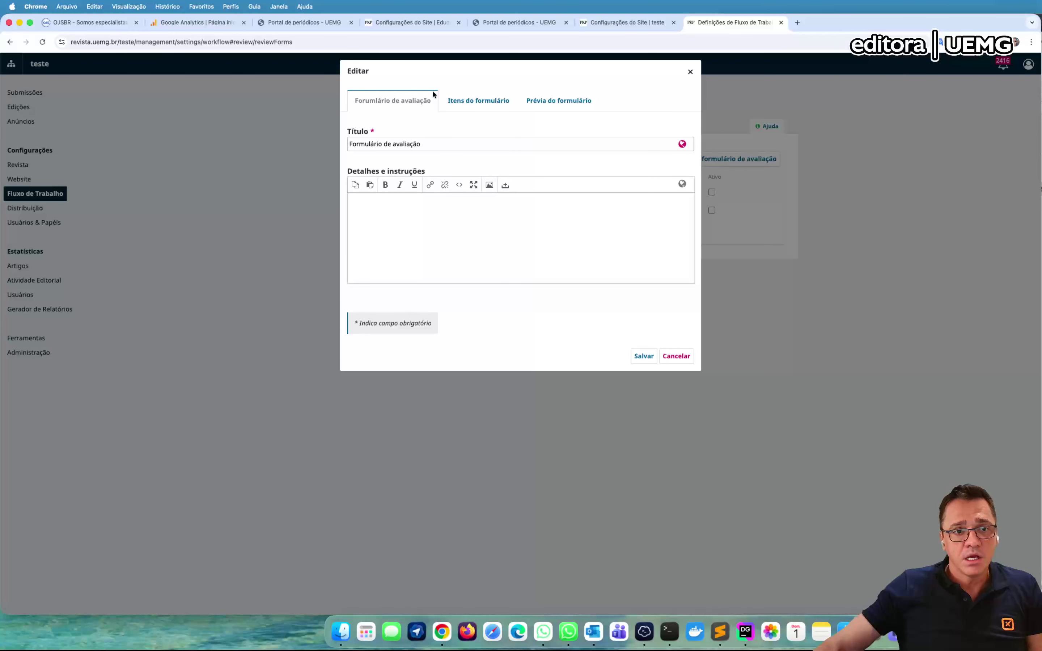
pyautogui.click(461, 101)
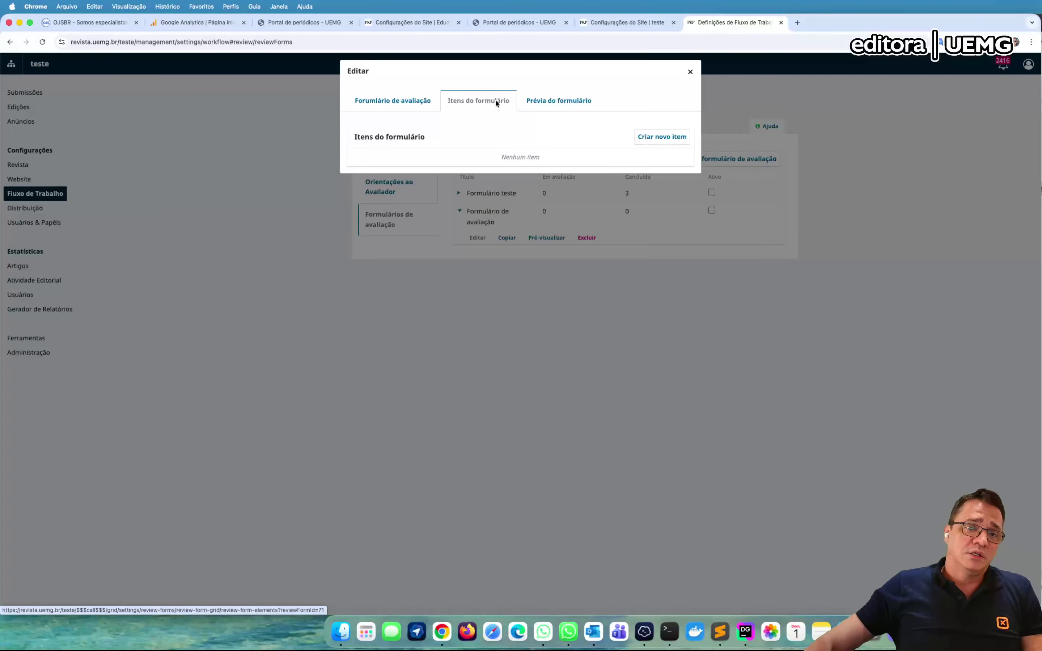
# Start a new form item and enter the item text "Questão 1 - Avaliação do resumo do artigo".
pyautogui.click(662, 138)
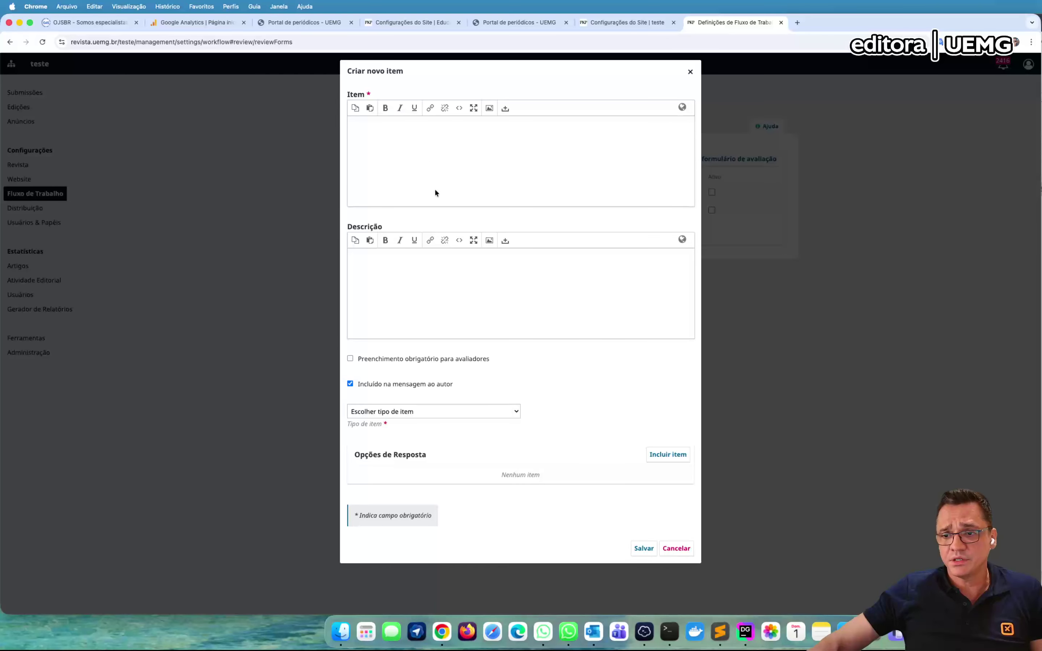
pyautogui.click(406, 172)
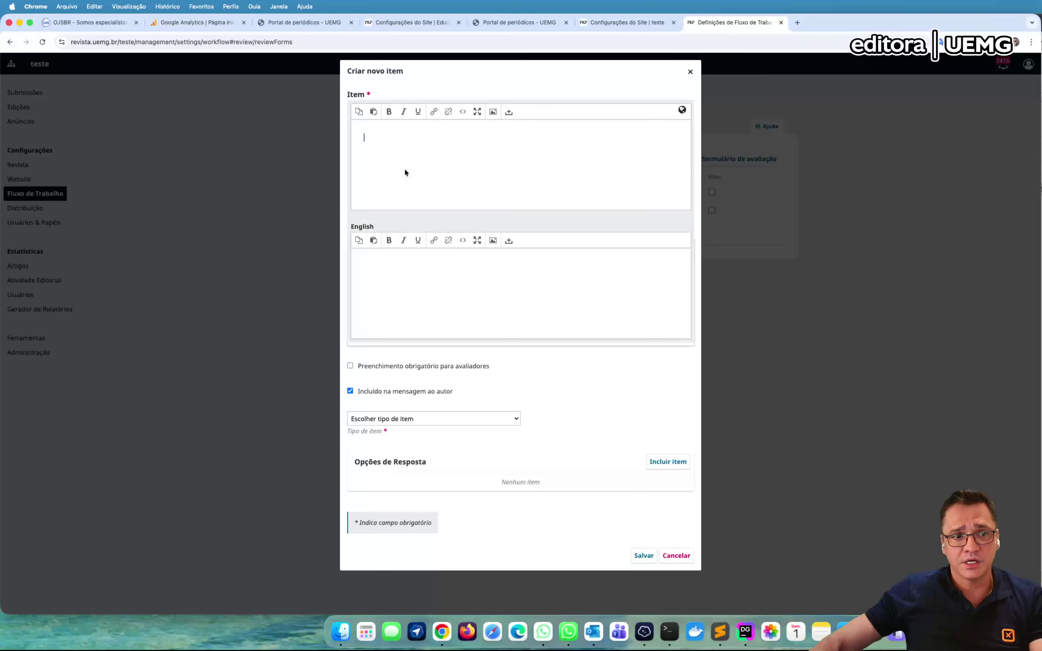
pyautogui.write('1')
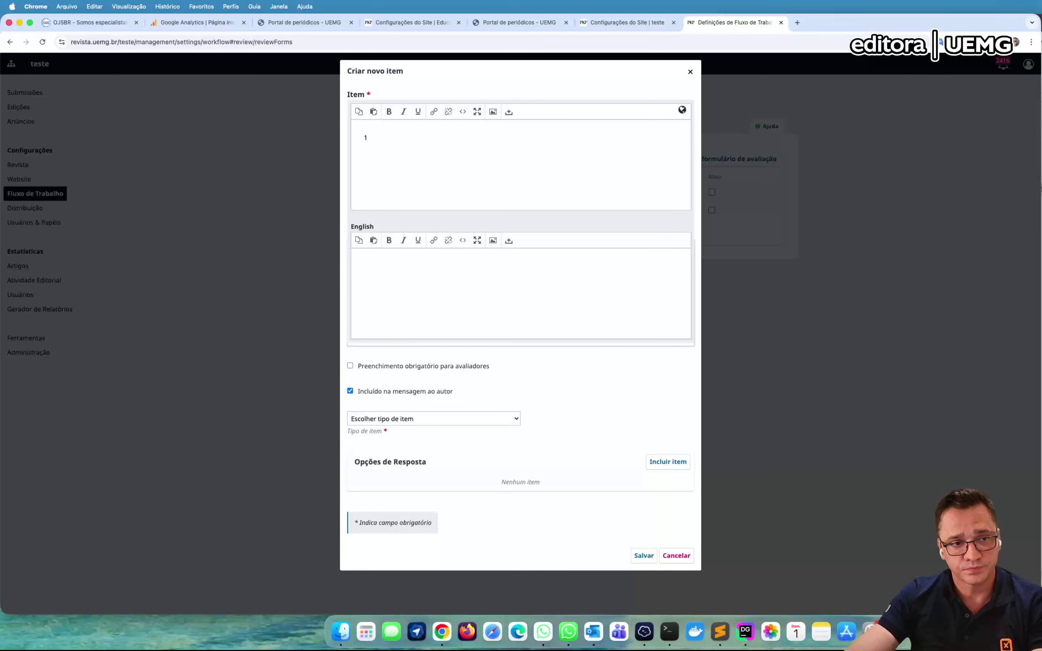
pyautogui.press('BackSpace')
pyautogui.write('Quest')
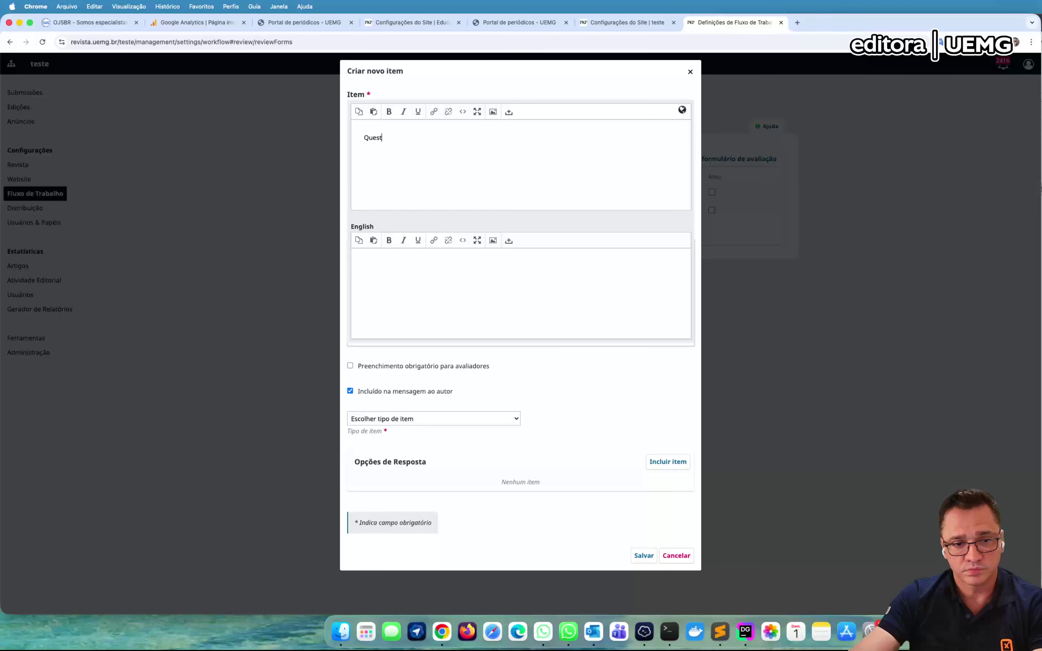
pyautogui.write('ão 1')
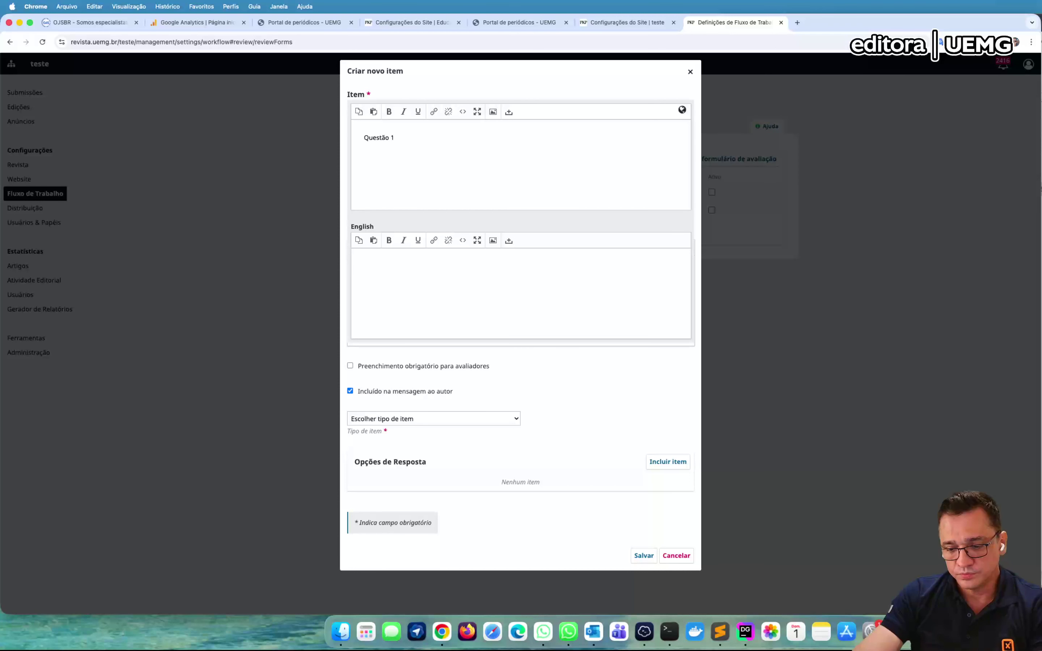
pyautogui.write(' - Avalia')
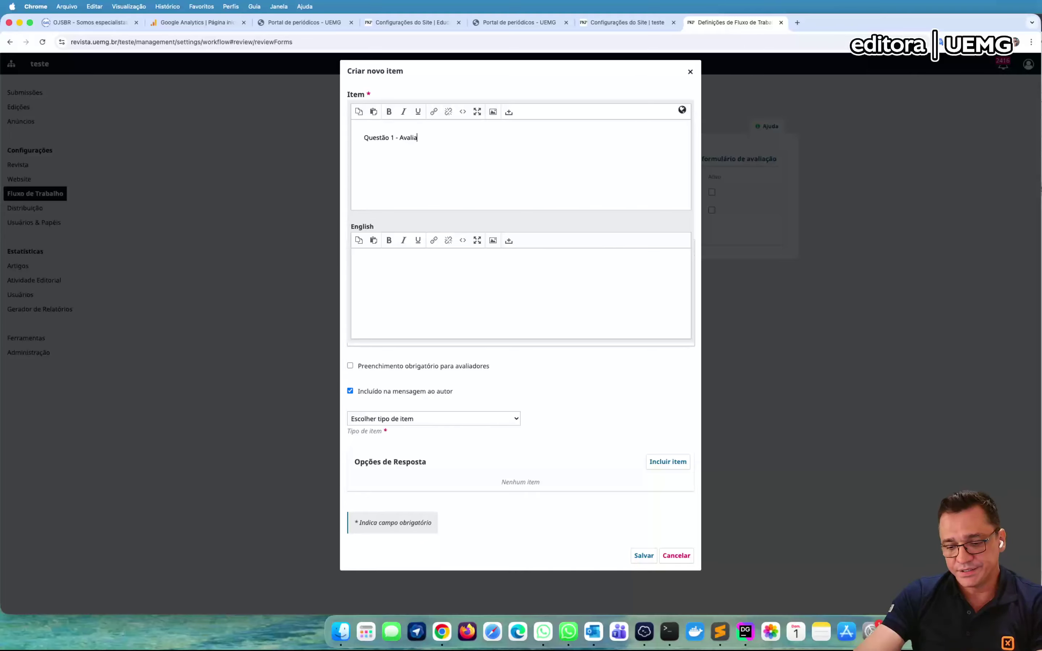
pyautogui.write('ção do res')
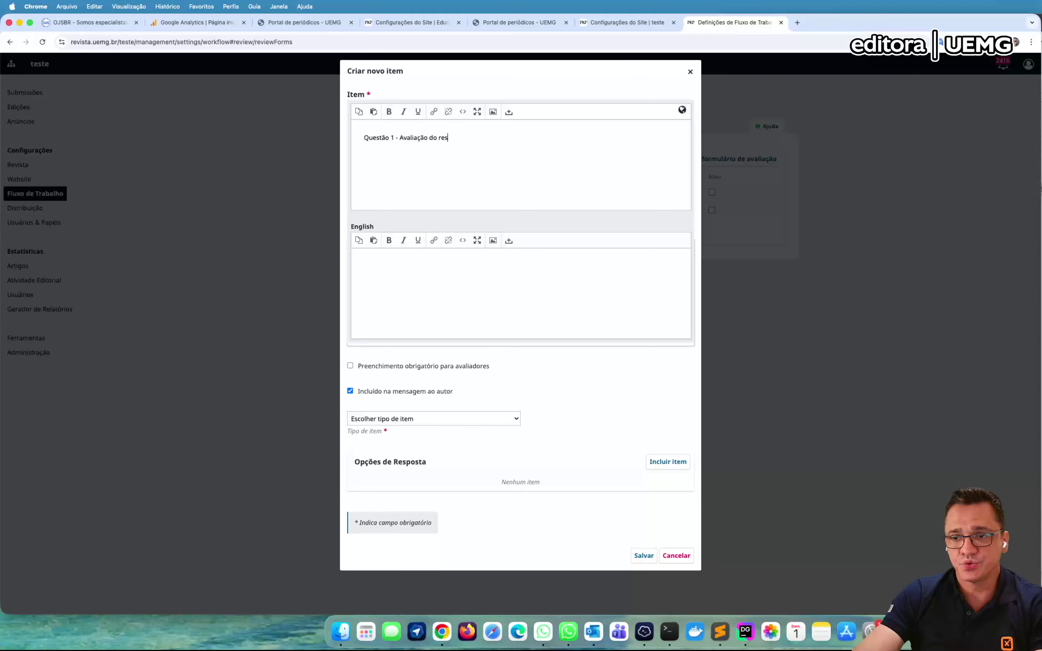
pyautogui.write('um')
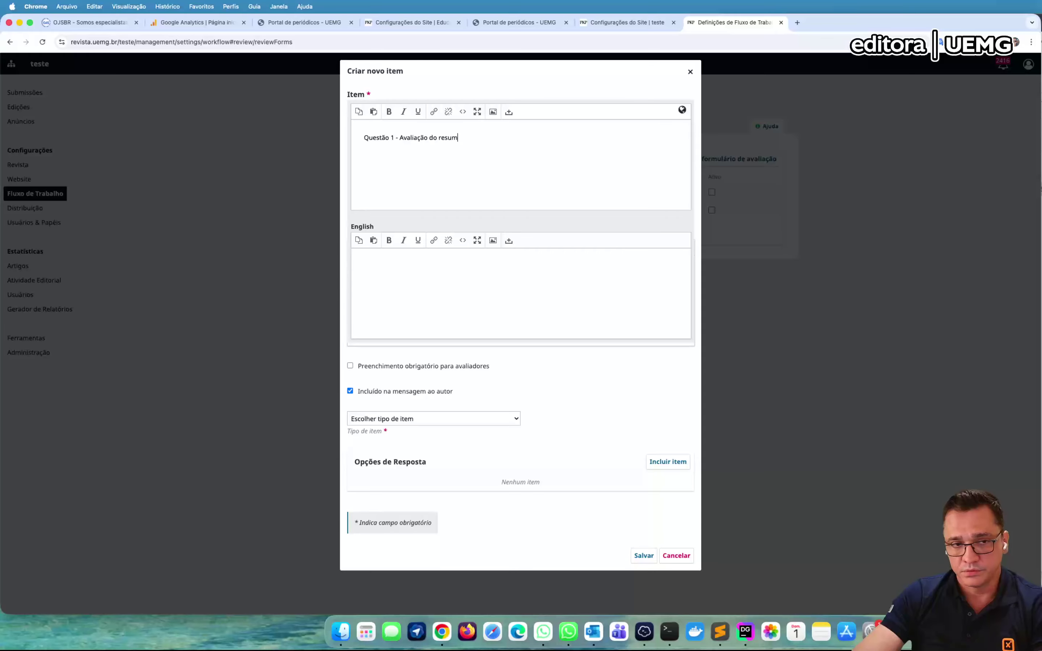
pyautogui.write('o do artigo')
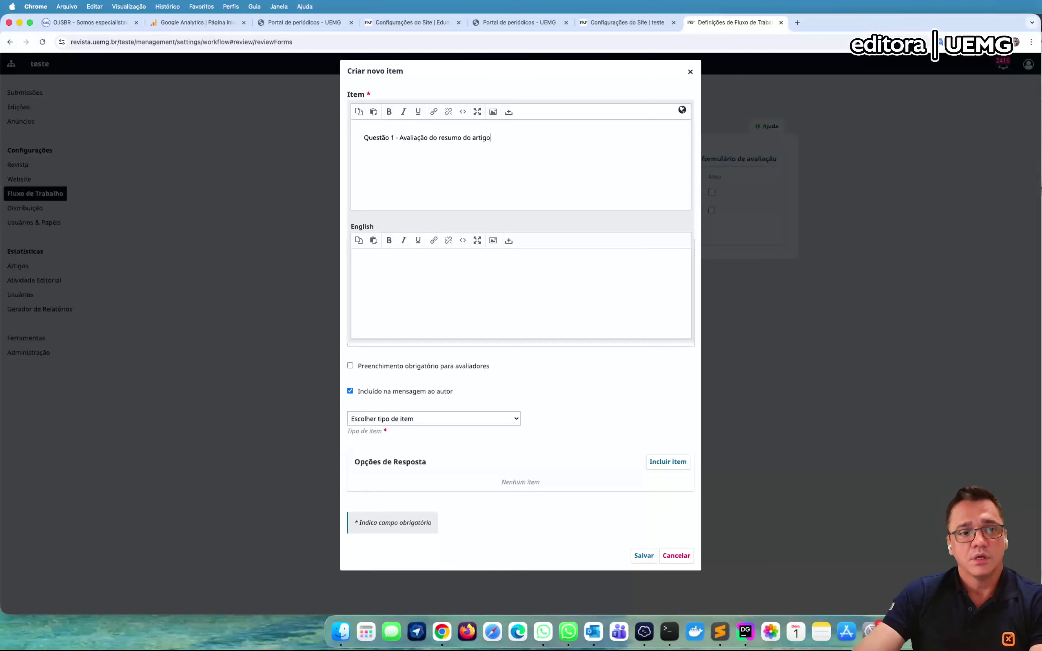
pyautogui.click(364, 266)
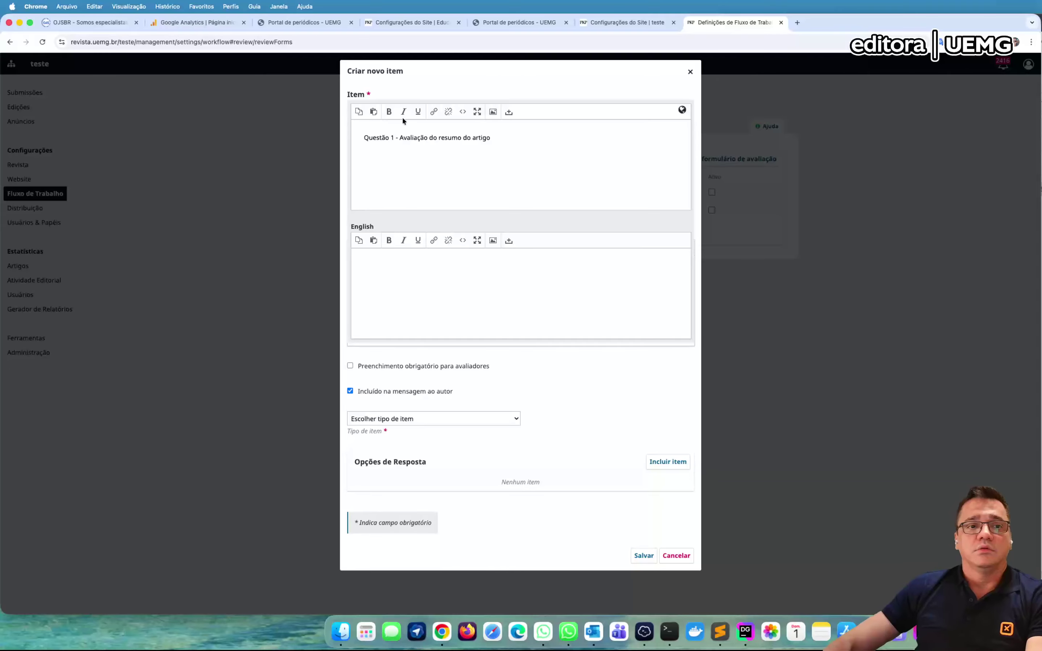
pyautogui.click(421, 84)
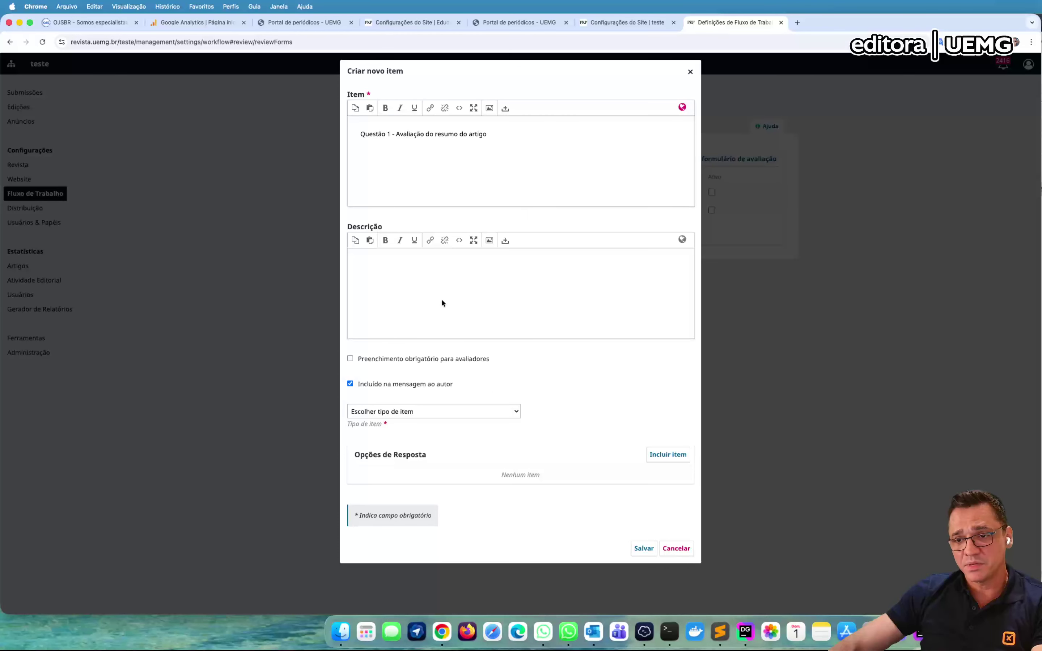
pyautogui.click(541, 128)
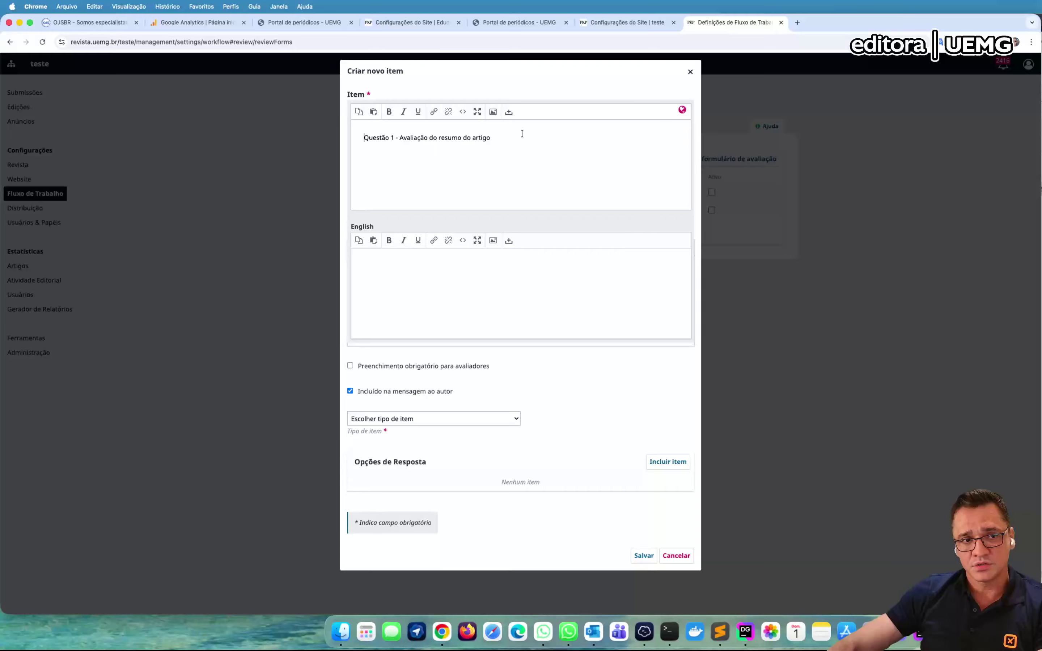
pyautogui.click(512, 87)
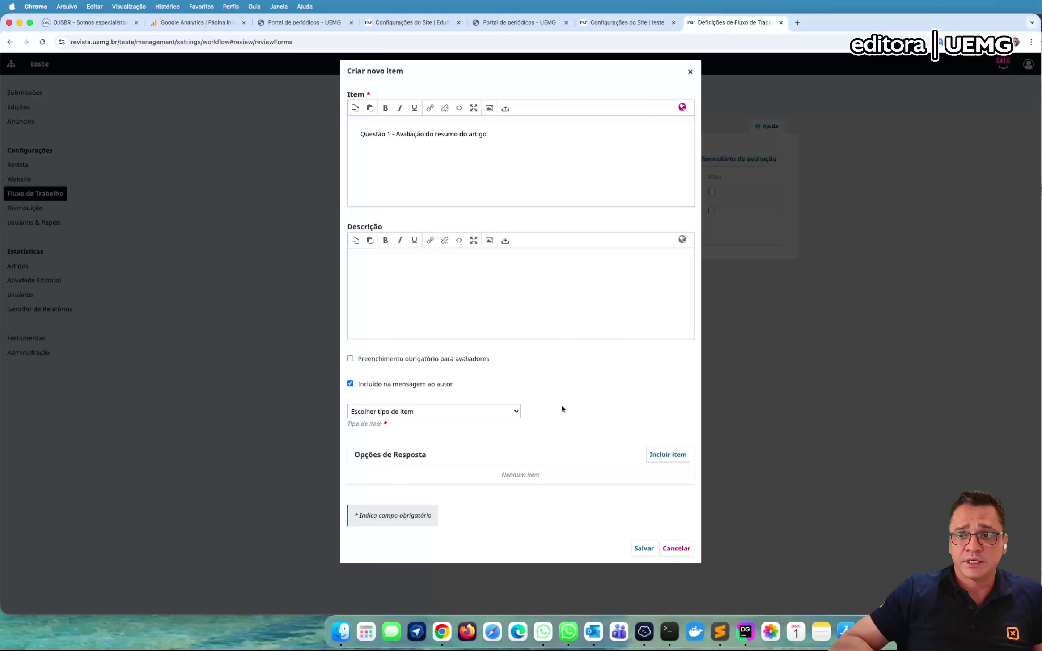
# Make the item mandatory for reviewers and keep it included in the message to the author.
pyautogui.click(397, 363)
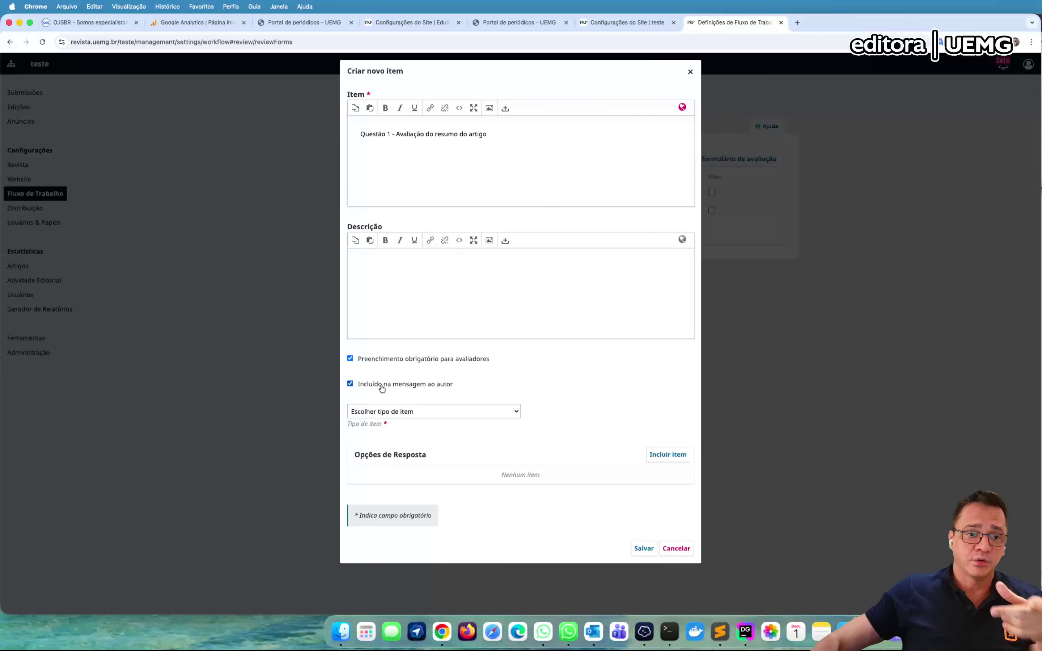
pyautogui.click(393, 388)
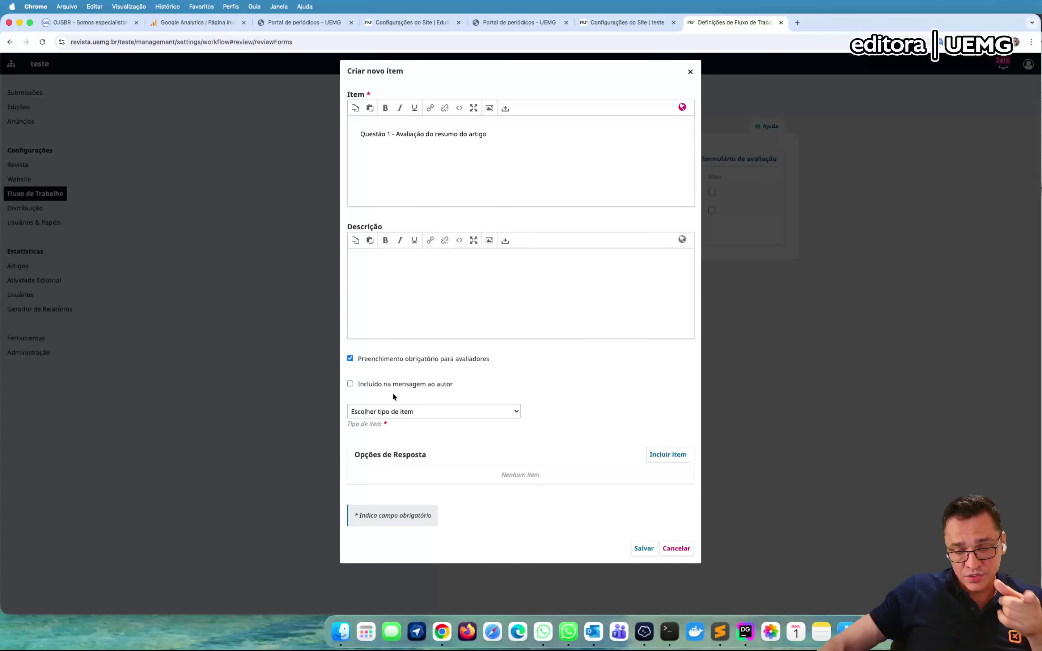
pyautogui.click(363, 386)
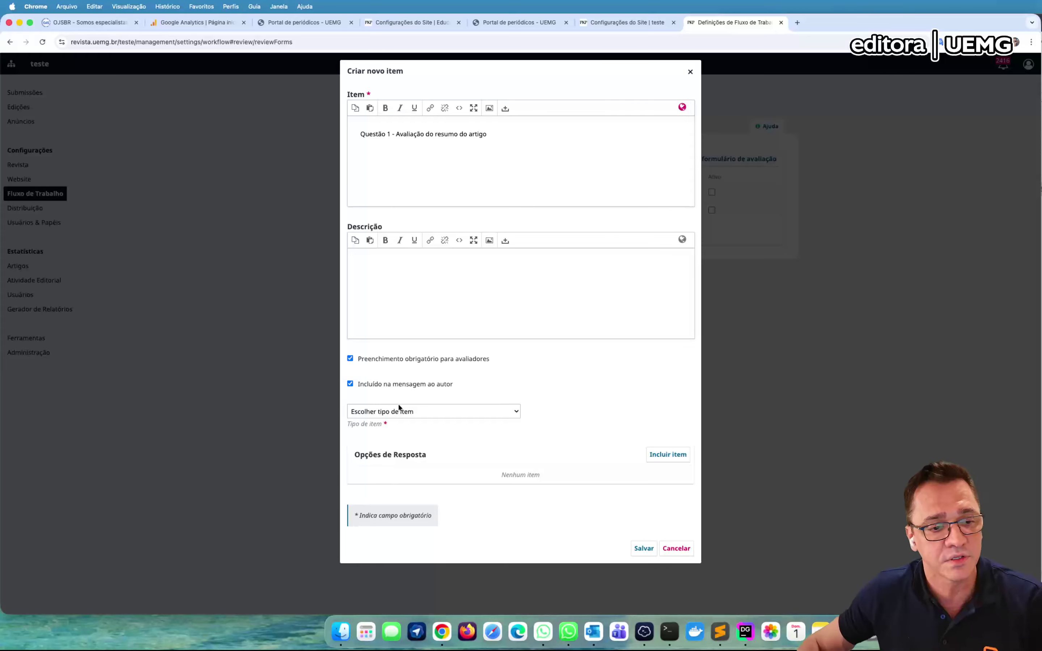
# Set the item type to "Caixa de texto de uma linha" and save the item.
pyautogui.click(430, 413)
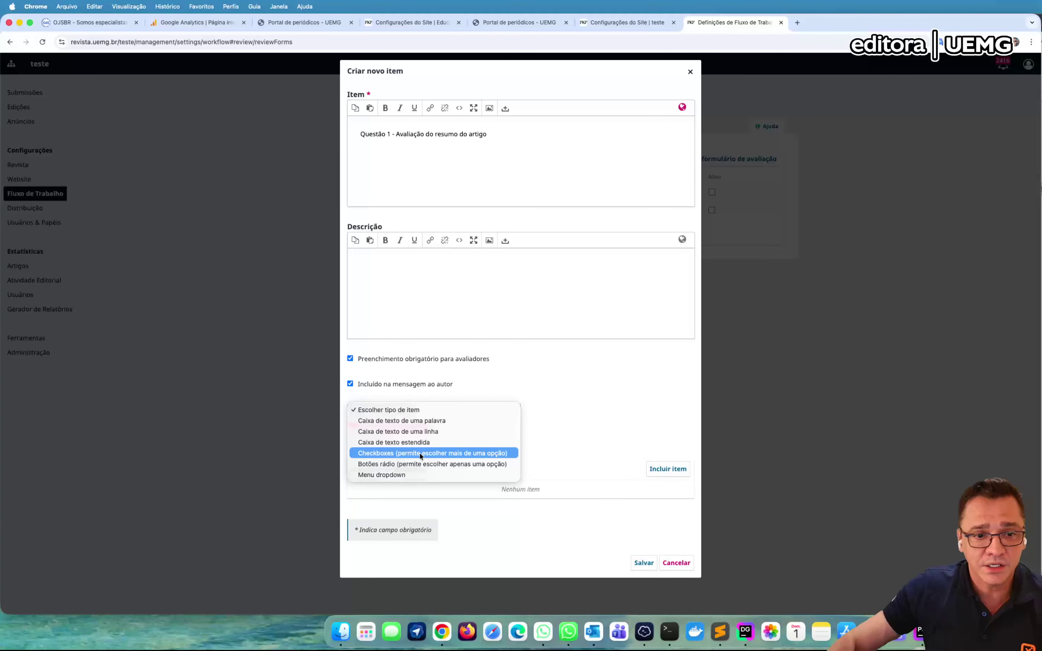
pyautogui.click(438, 432)
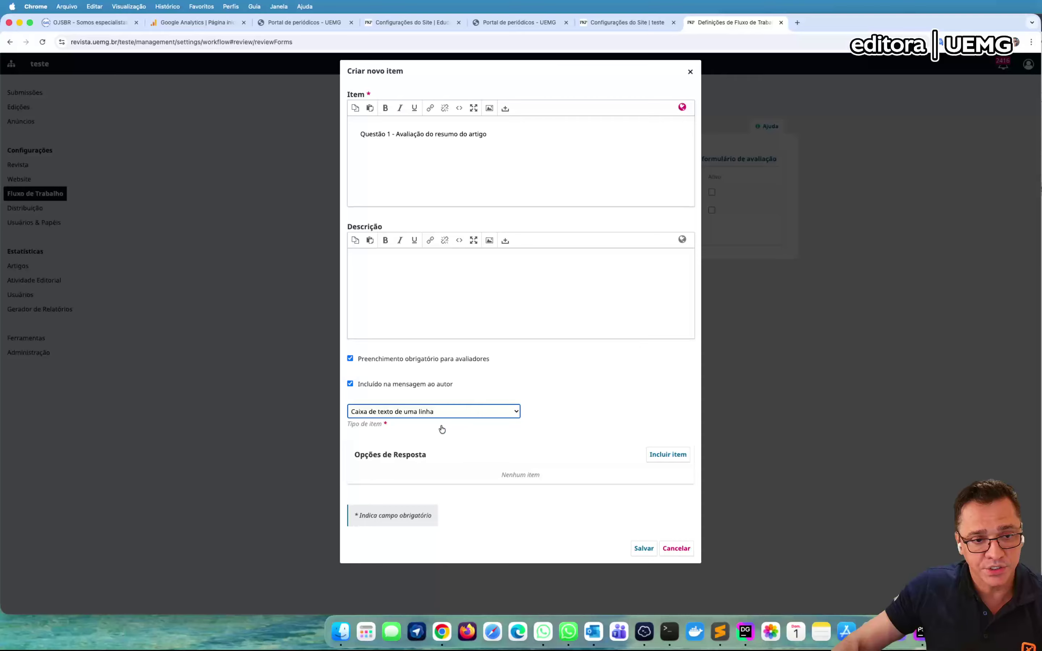
pyautogui.click(650, 553)
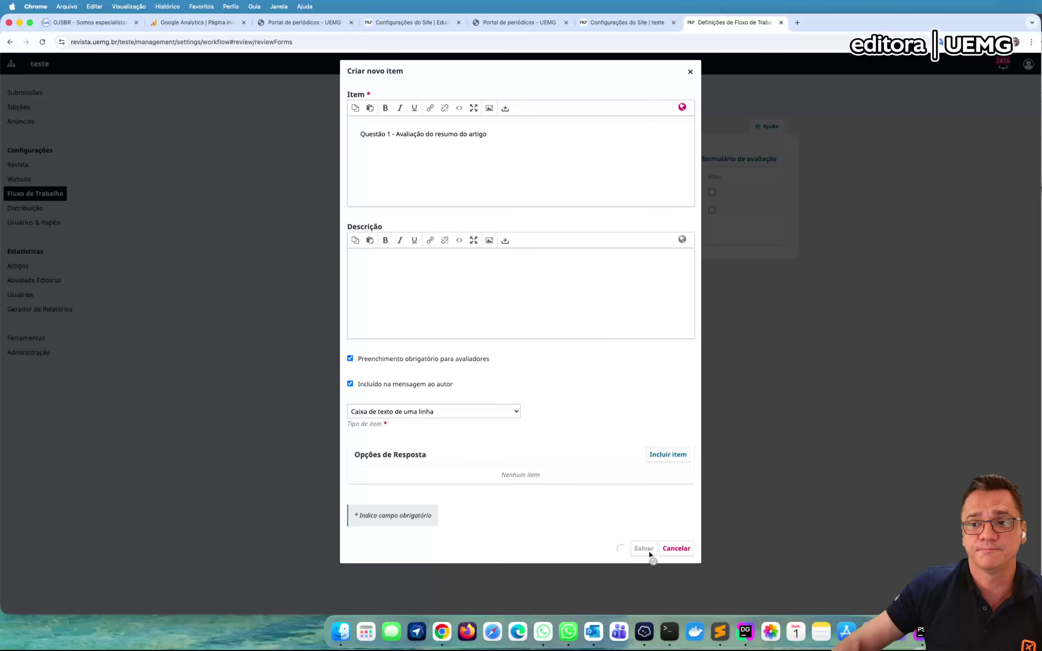
# Start a second form item and enter the item text "Questão 2 - Atualidade do artigo".
pyautogui.click(671, 137)
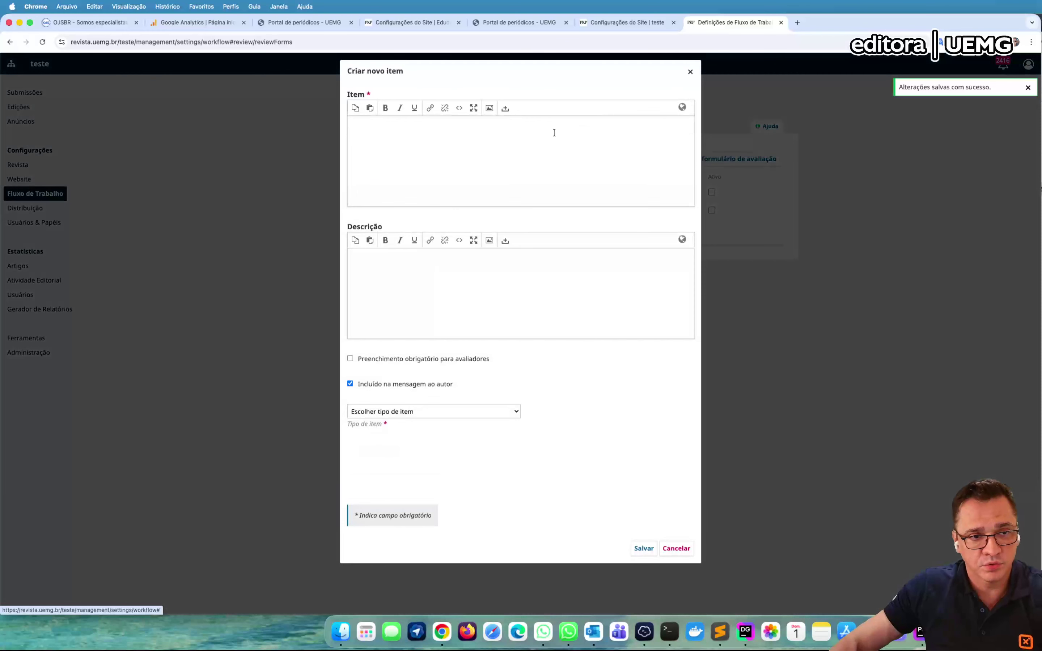
pyautogui.write('Ques')
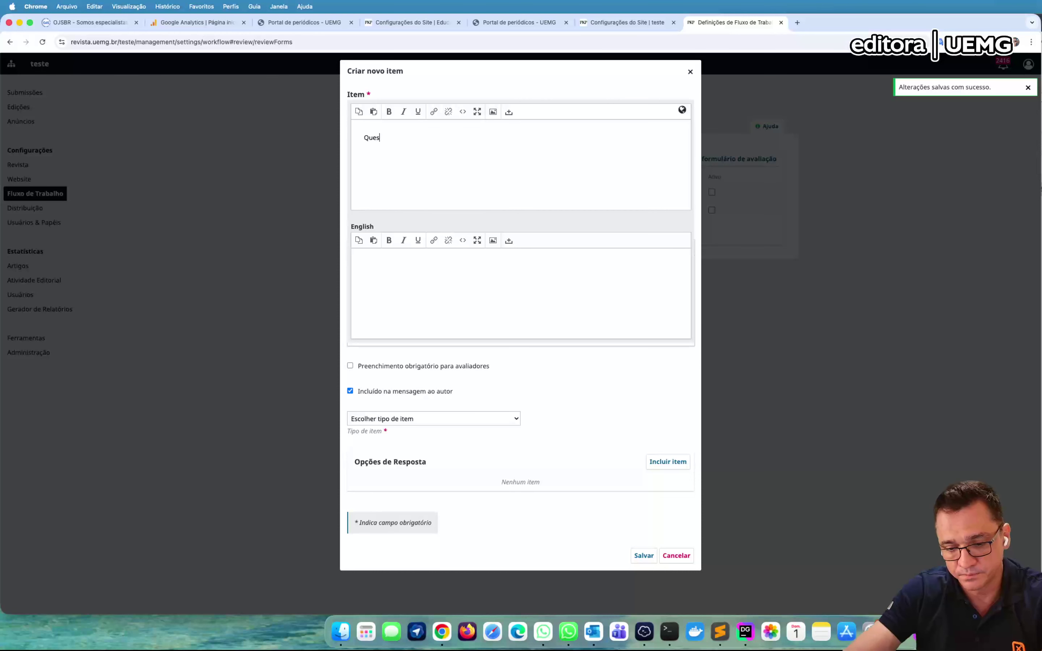
pyautogui.write('tão 2 - ')
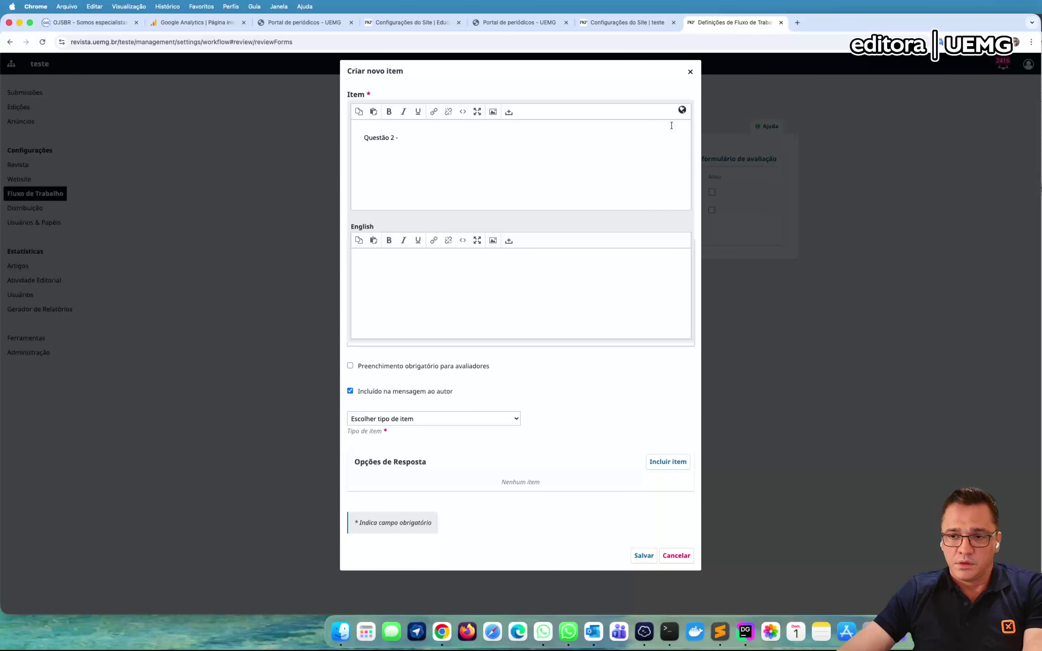
pyautogui.write('Atualizada d')
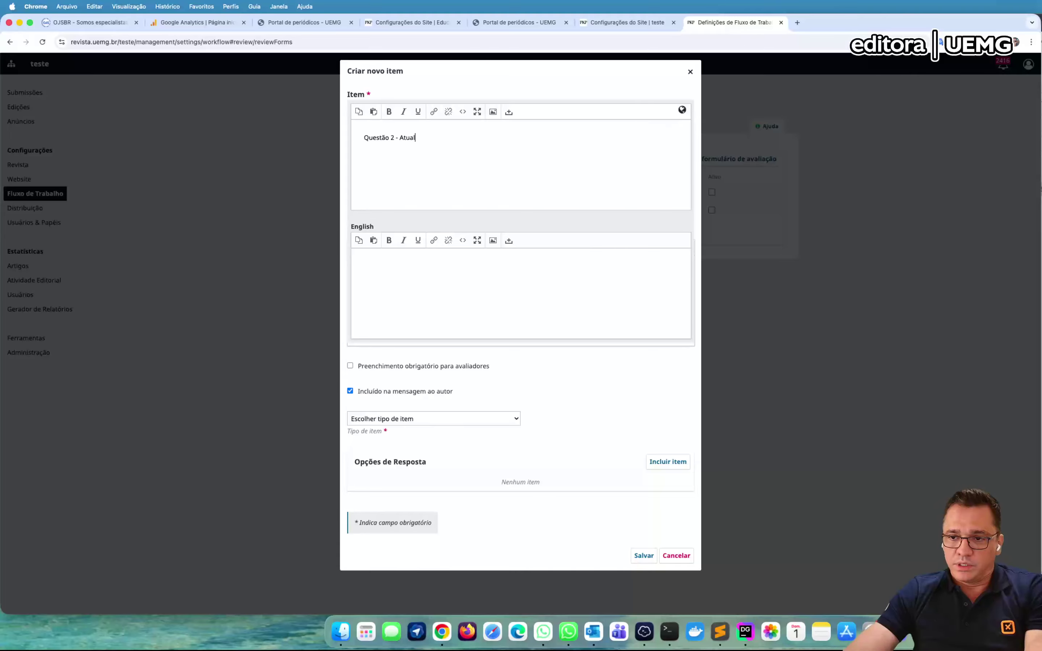
pyautogui.press('BackSpace')
pyautogui.press('BackSpace')
pyautogui.press('BackSpace')
pyautogui.press('BackSpace')
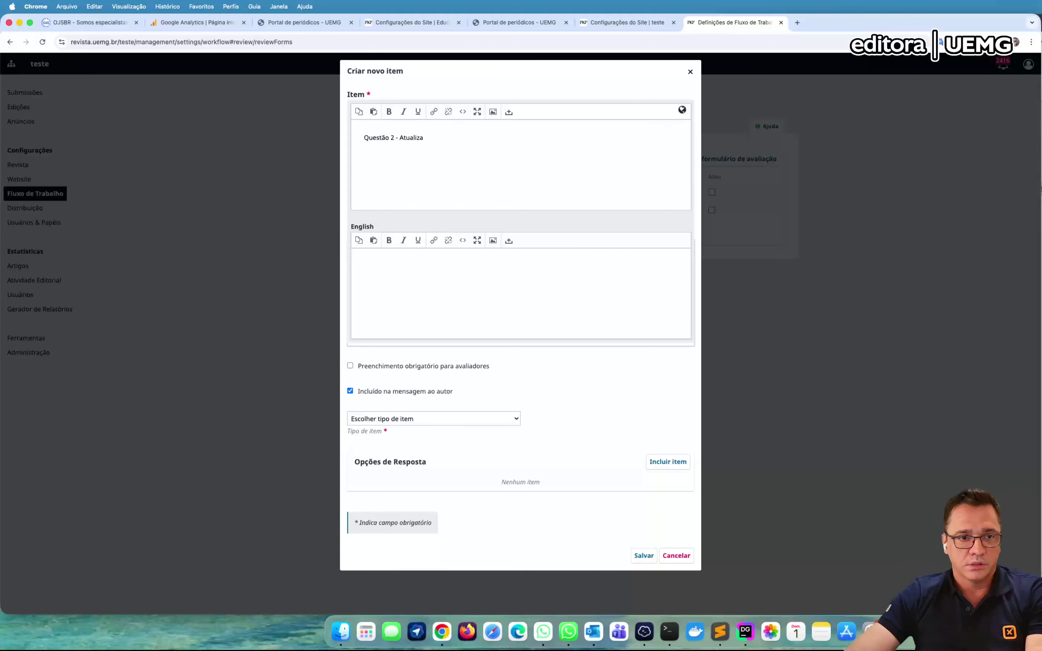
pyautogui.write('dade ')
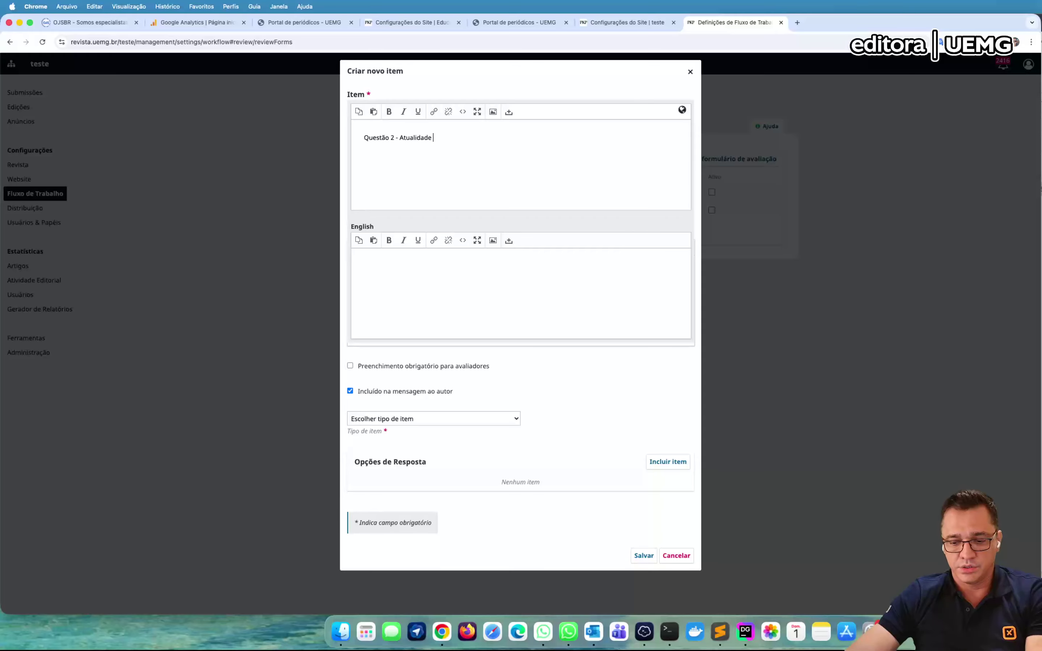
pyautogui.write('do artigo')
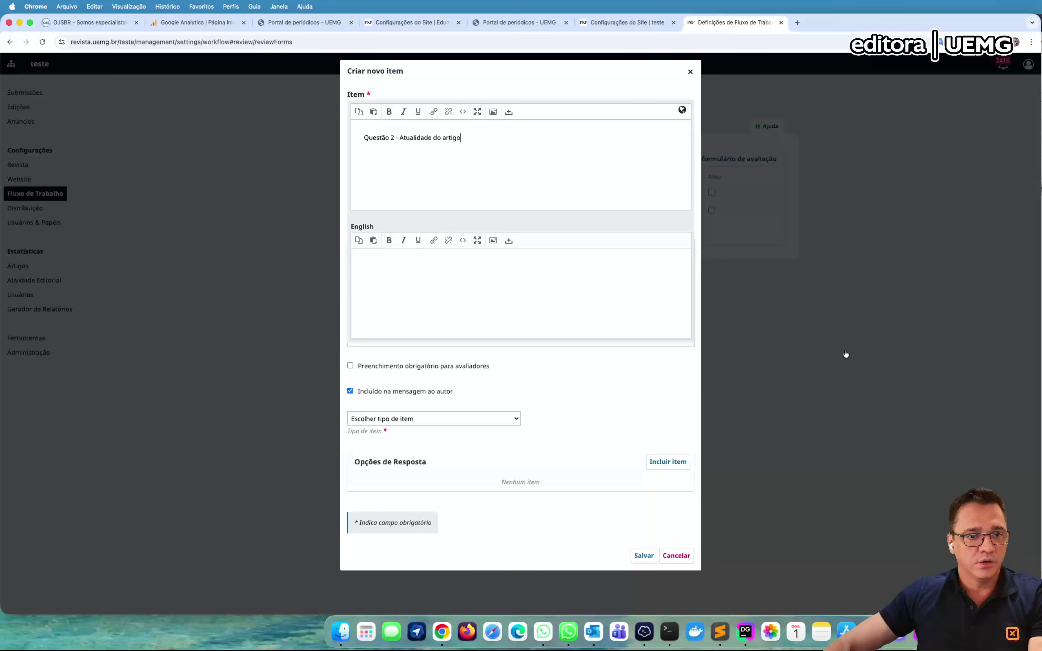
pyautogui.click(667, 369)
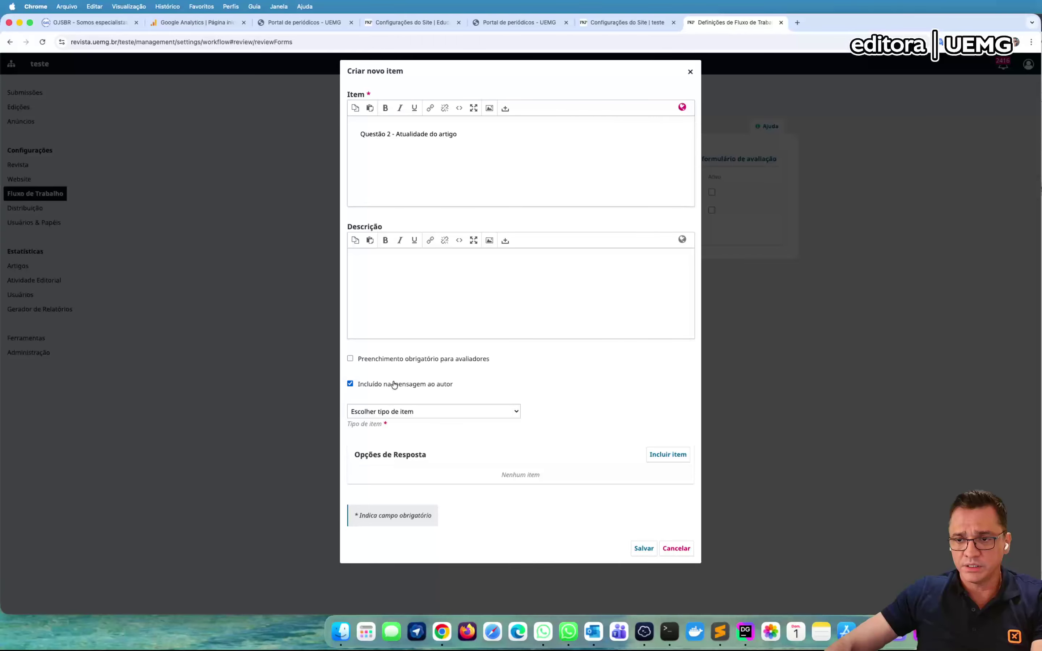
# Set the item type to "Botões rádio (permite escolher apenas uma opção)" and add the response option "sim".
pyautogui.click(401, 412)
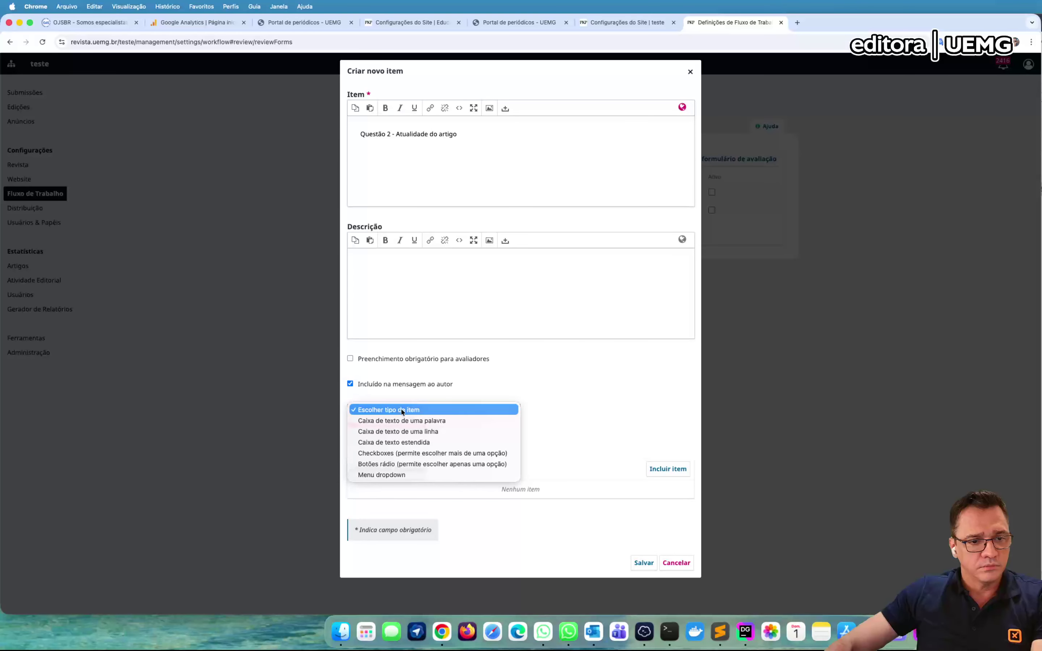
pyautogui.click(428, 464)
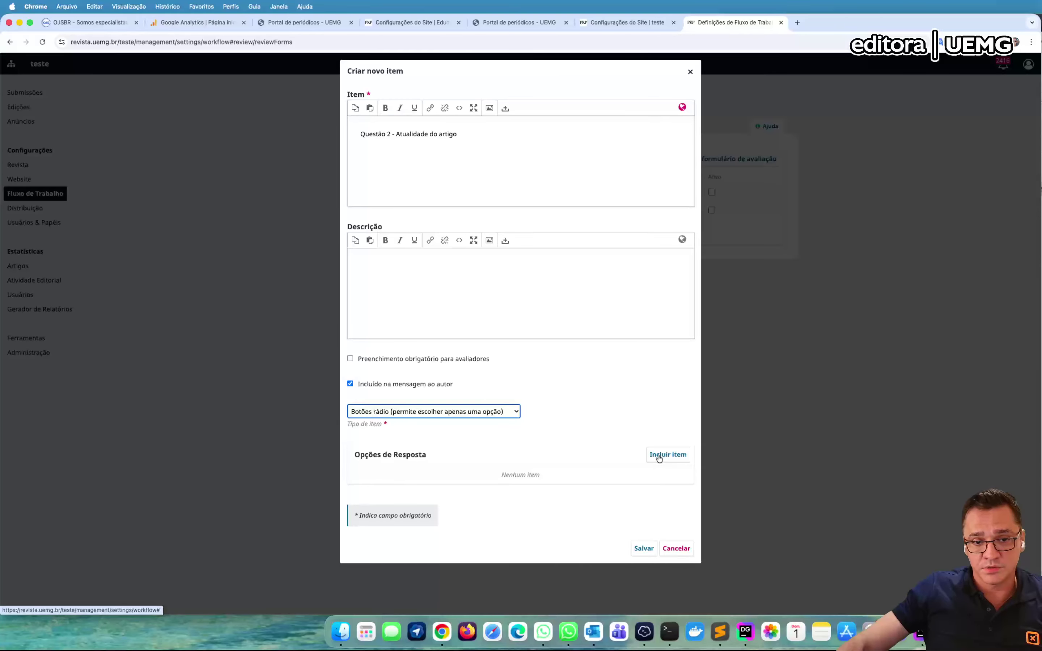
pyautogui.click(675, 456)
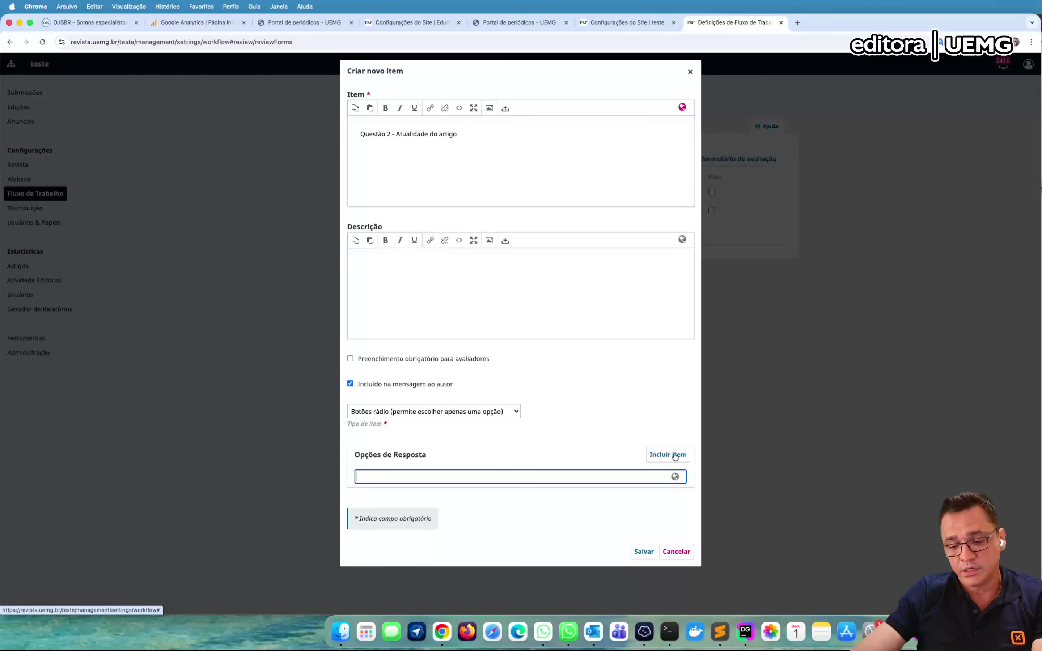
pyautogui.write('sim')
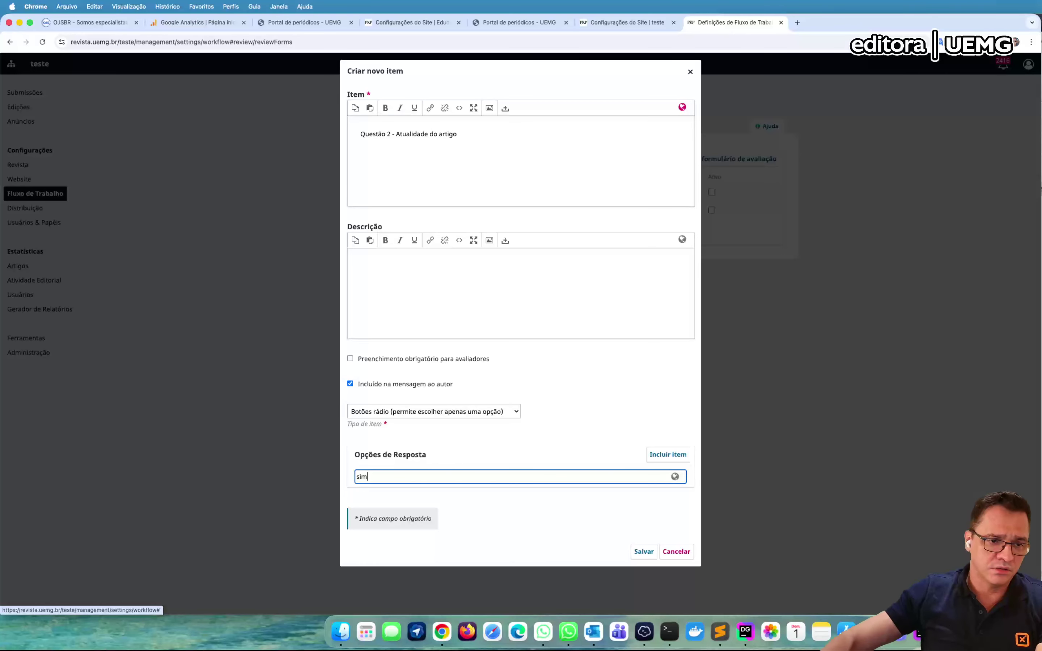
pyautogui.press('Tab')
# Add "não" as the second response option and save the item.
pyautogui.click(677, 454)
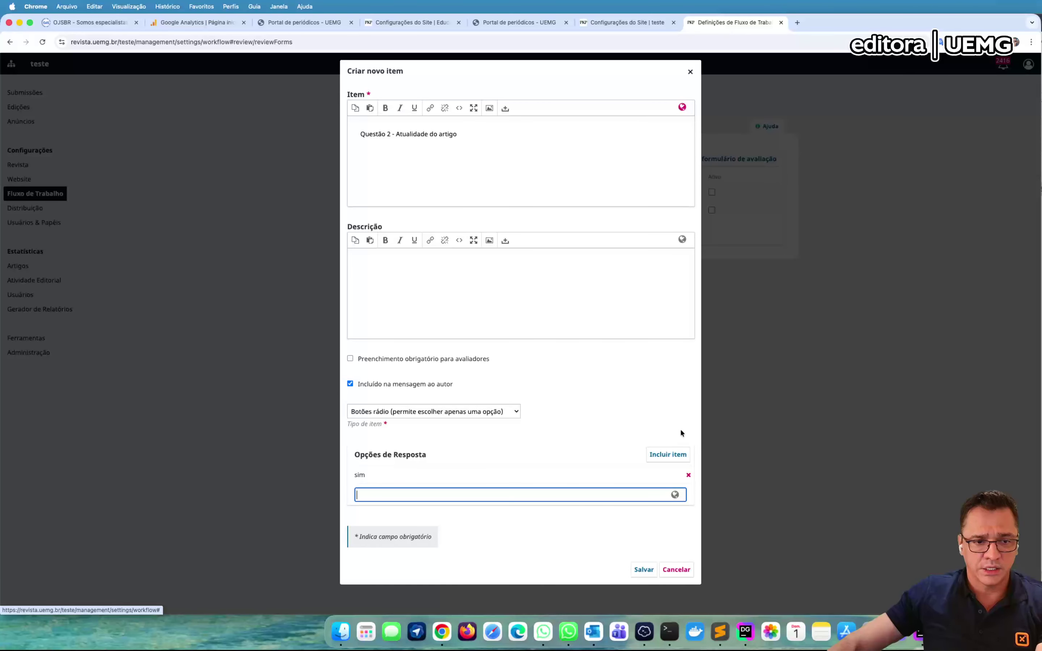
pyautogui.write('n')
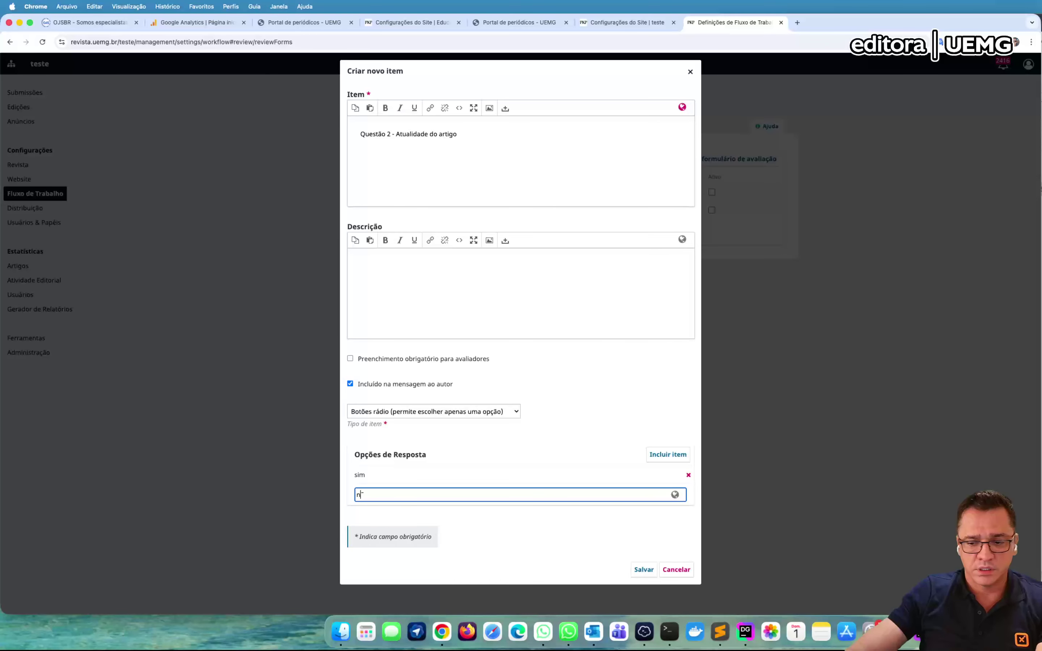
pyautogui.write('ão')
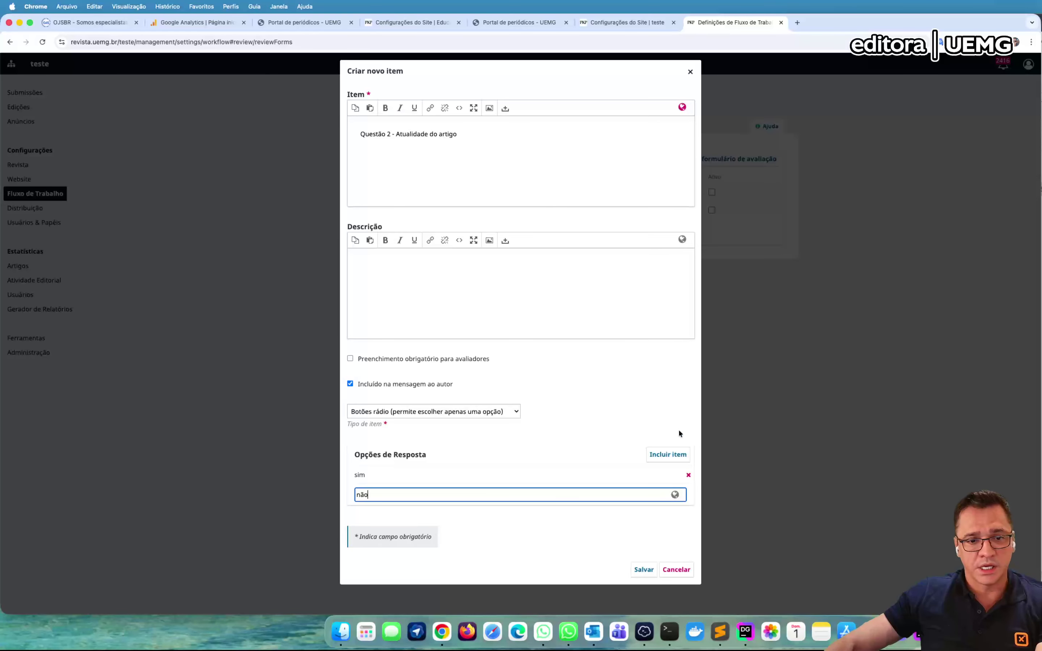
pyautogui.press('Tab')
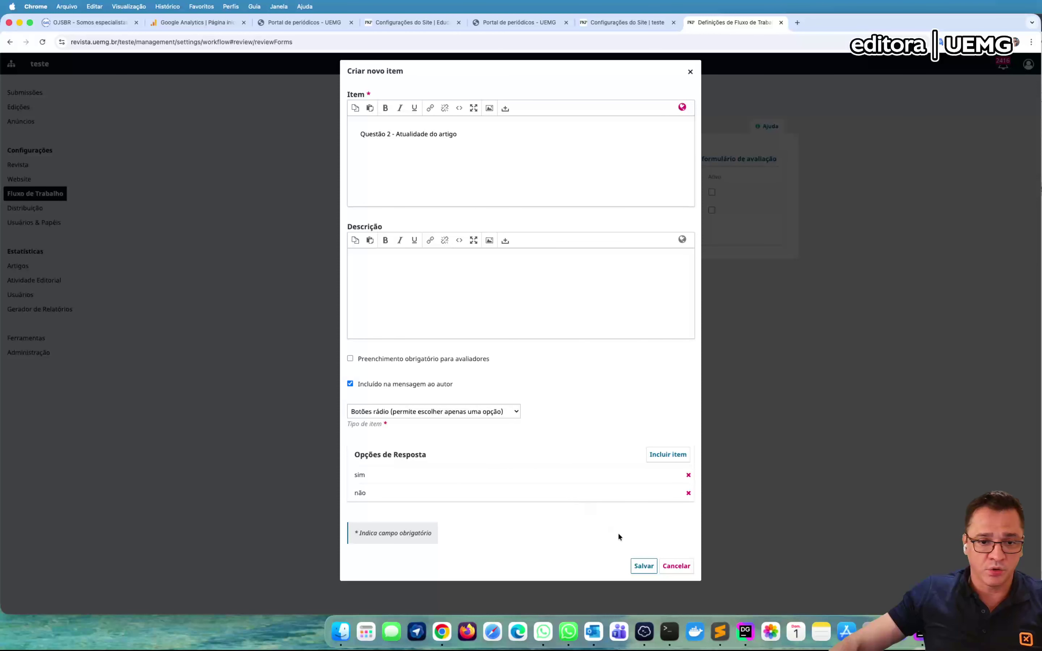
pyautogui.click(653, 567)
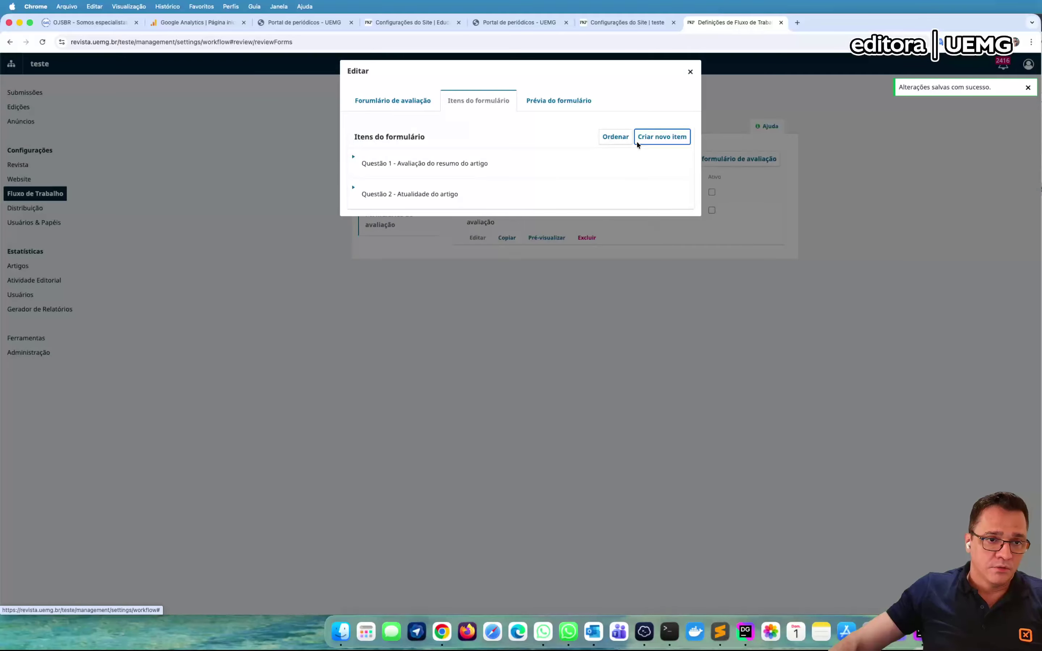
# Start a third form item and enter the item text "Questão 3 - Metodologia".
pyautogui.click(637, 142)
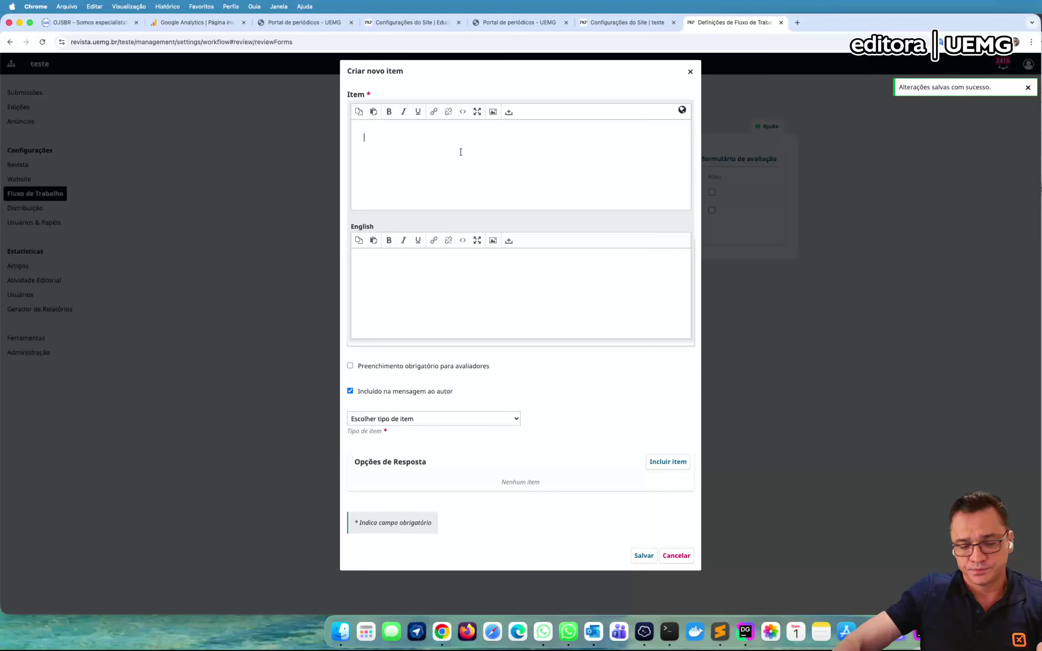
pyautogui.write('Questão ')
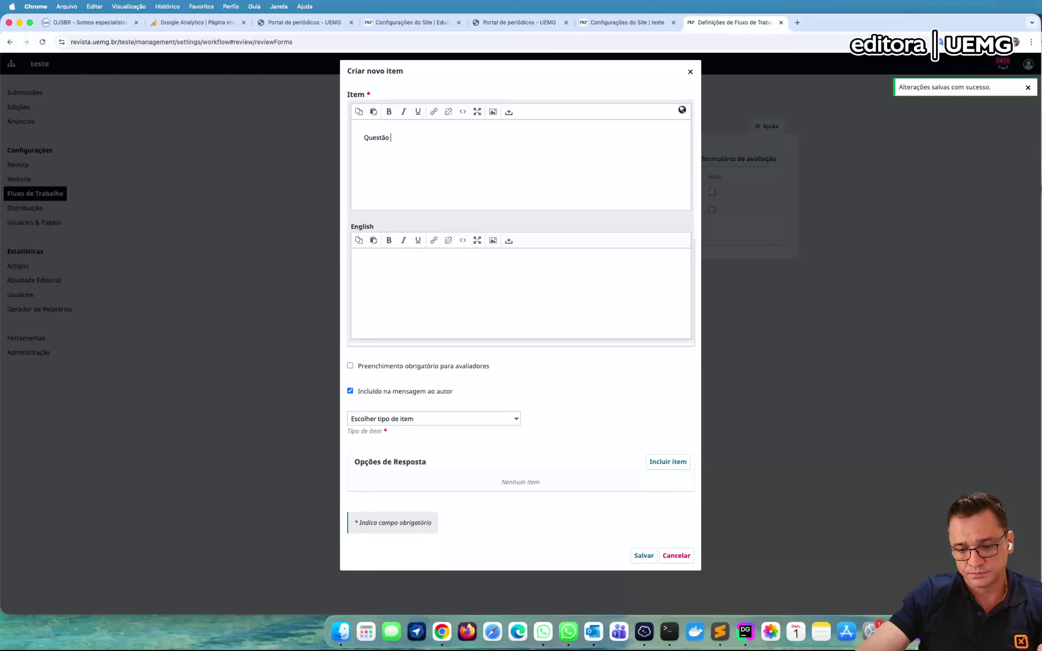
pyautogui.write('3')
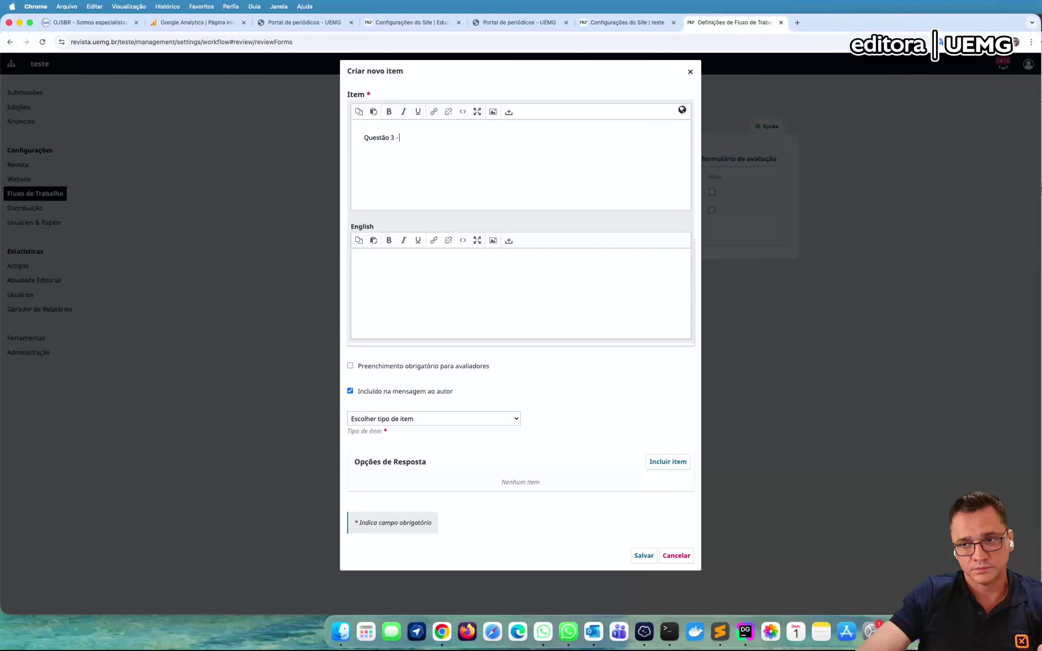
pyautogui.write(' - ')
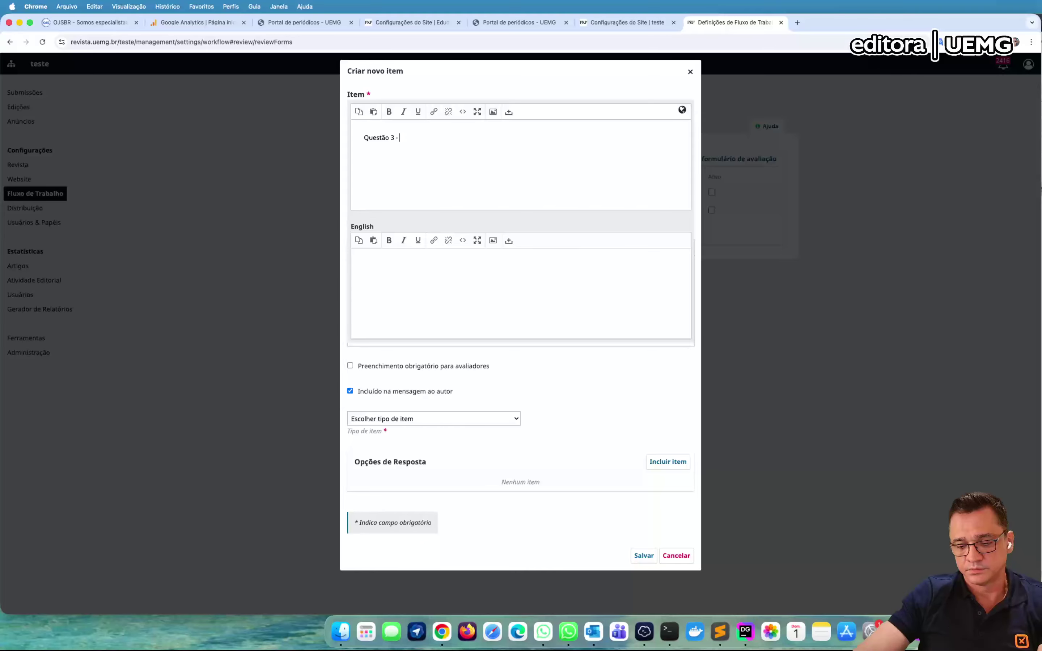
pyautogui.write('Metodologia')
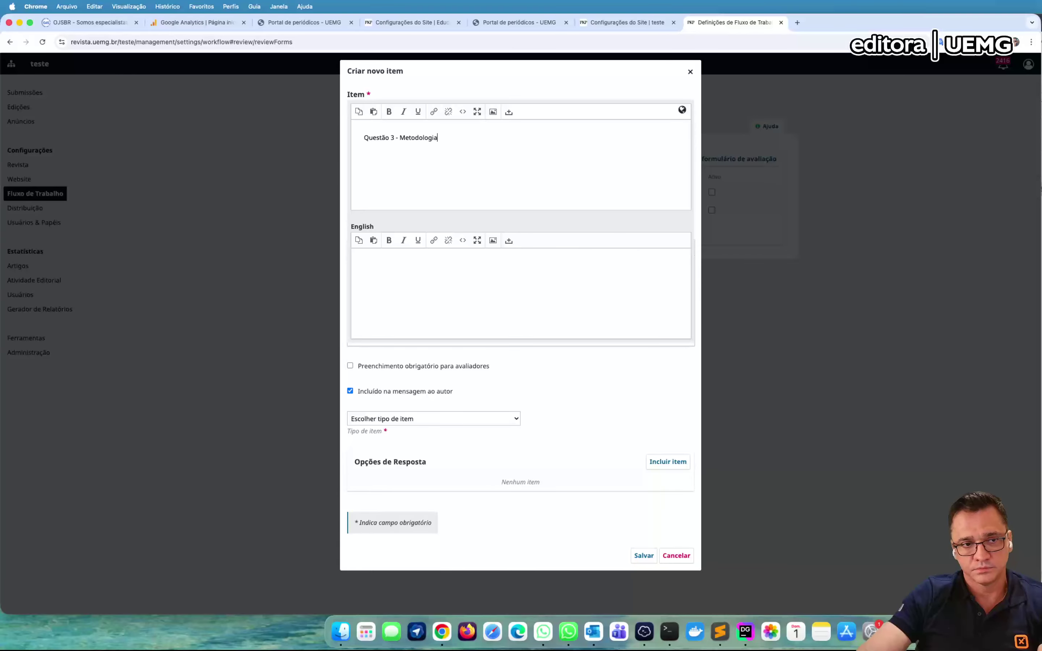
pyautogui.click(496, 82)
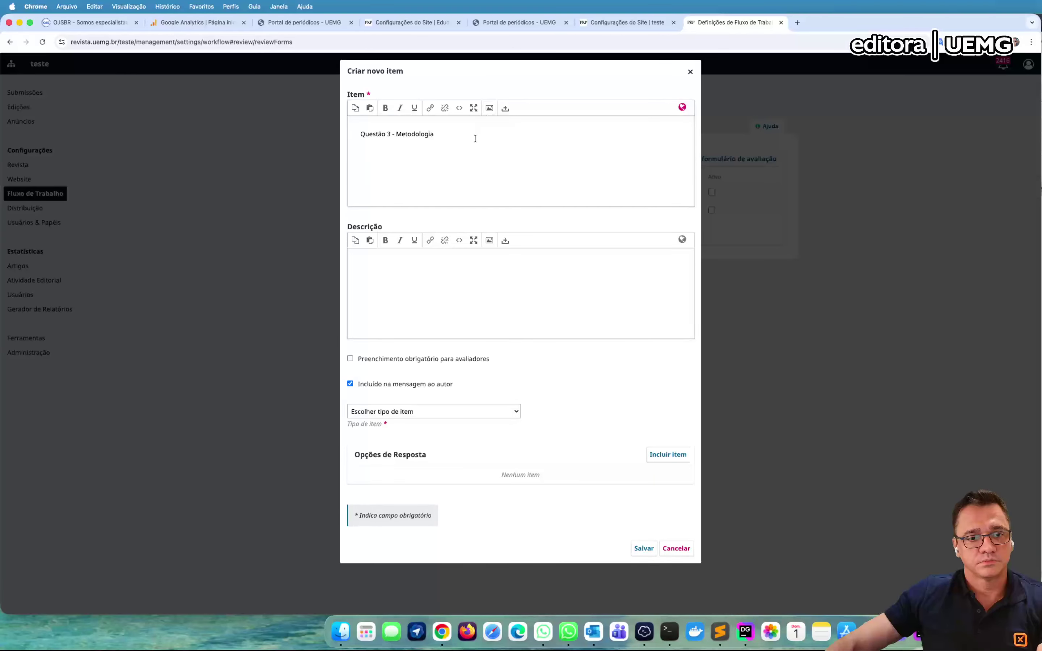
# Make the item mandatory for reviewers and set its type to "Checkboxes (permite escolher mais de uma opção)".
pyautogui.click(400, 360)
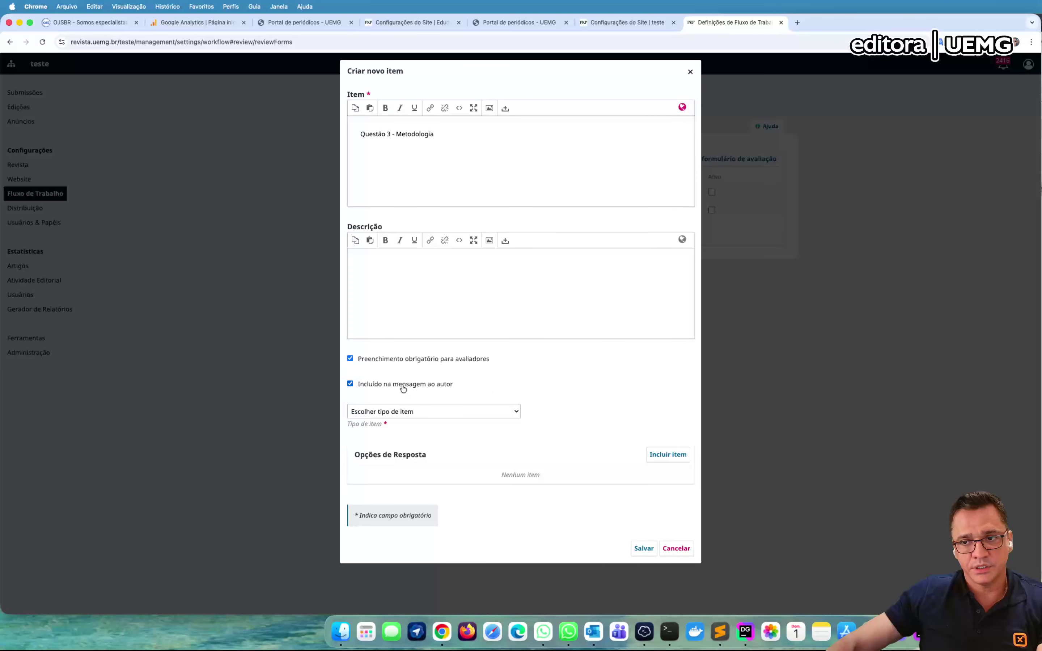
pyautogui.click(434, 411)
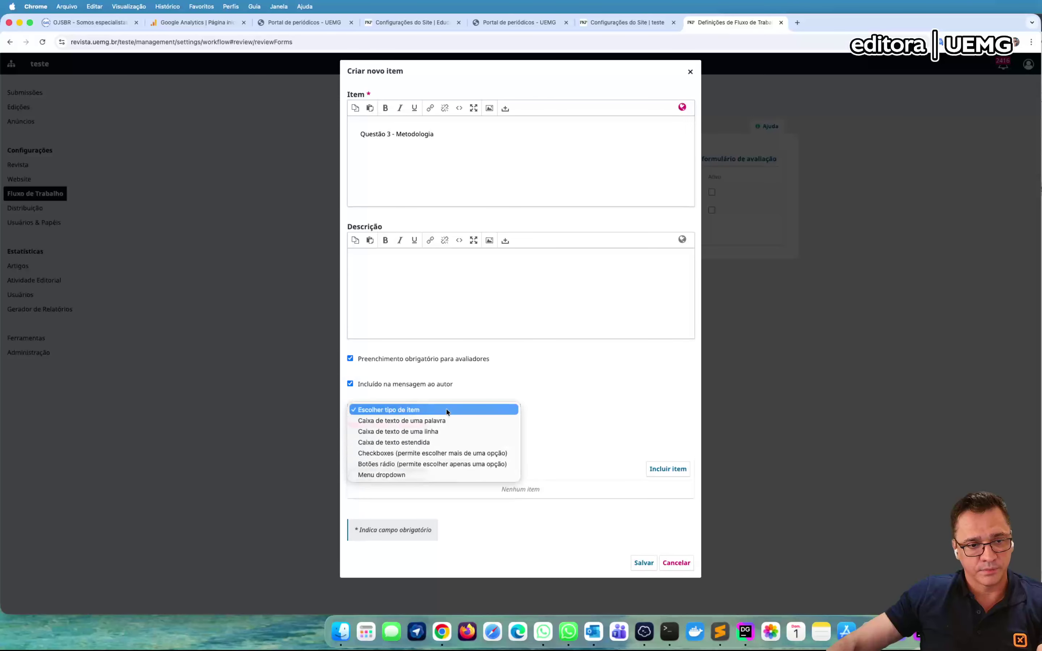
pyautogui.click(435, 453)
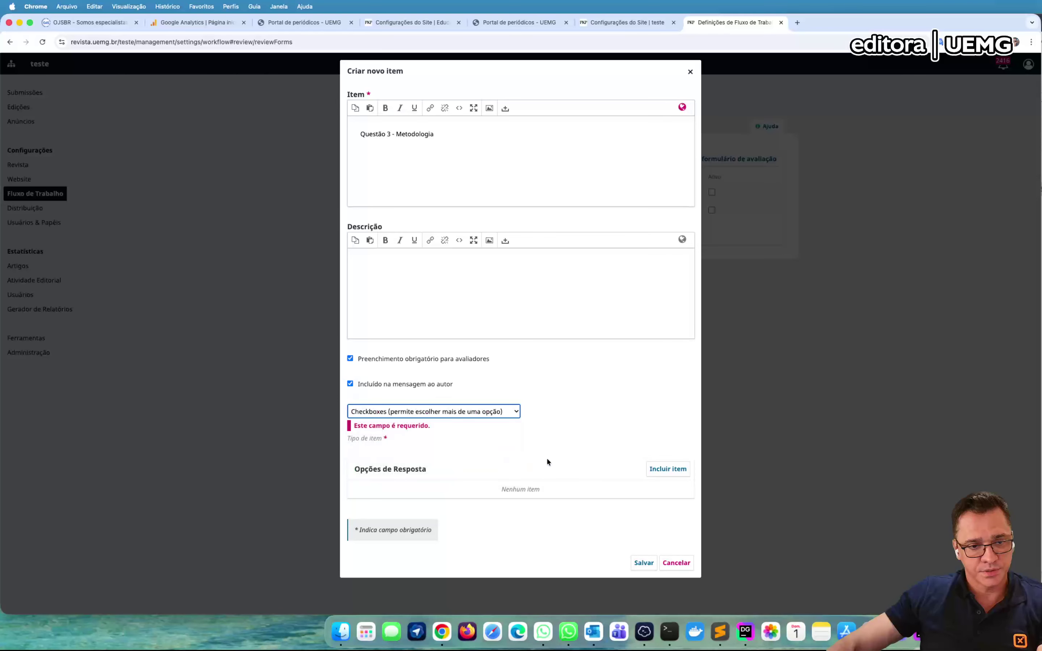
# Add the response options "Coerente com o artigo" and "Não contém erros" to the methodology item.
pyautogui.click(666, 456)
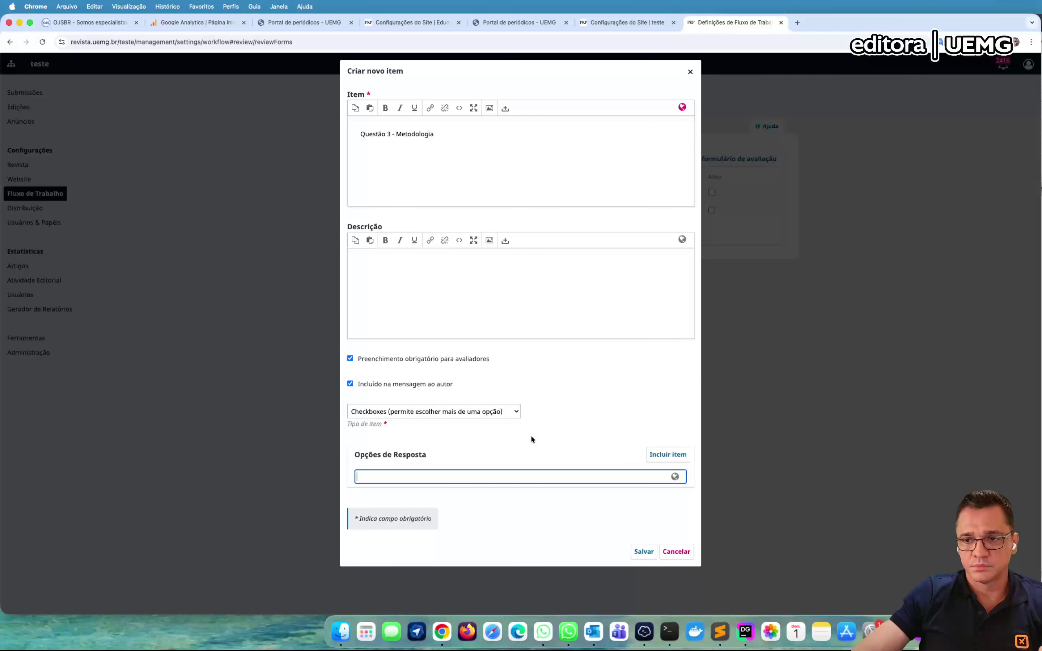
pyautogui.write('Coerente com')
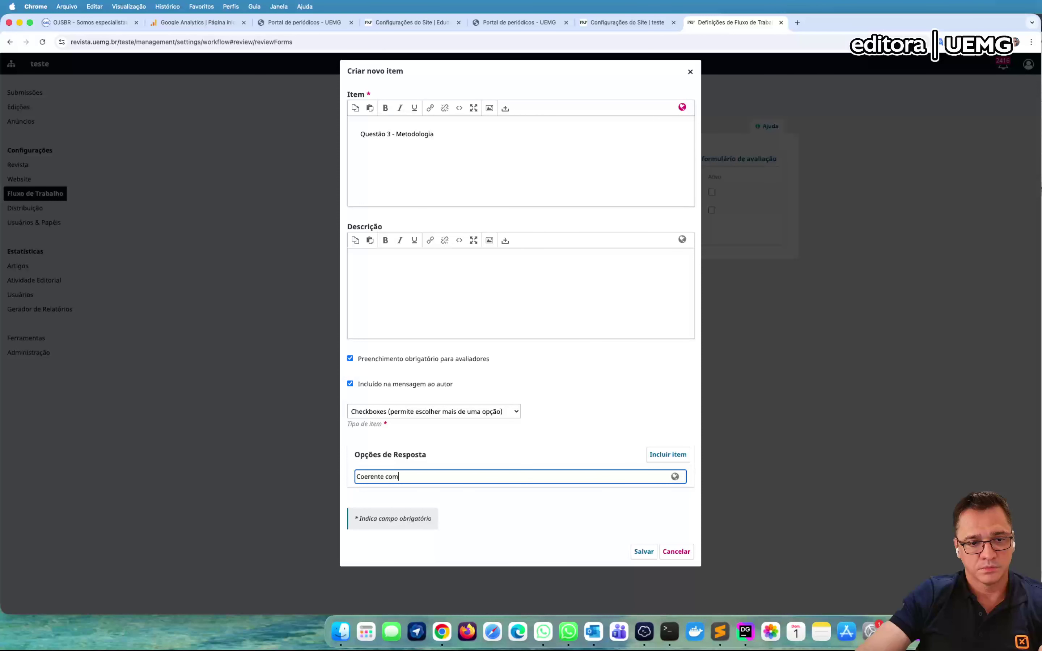
pyautogui.write(' o artigo')
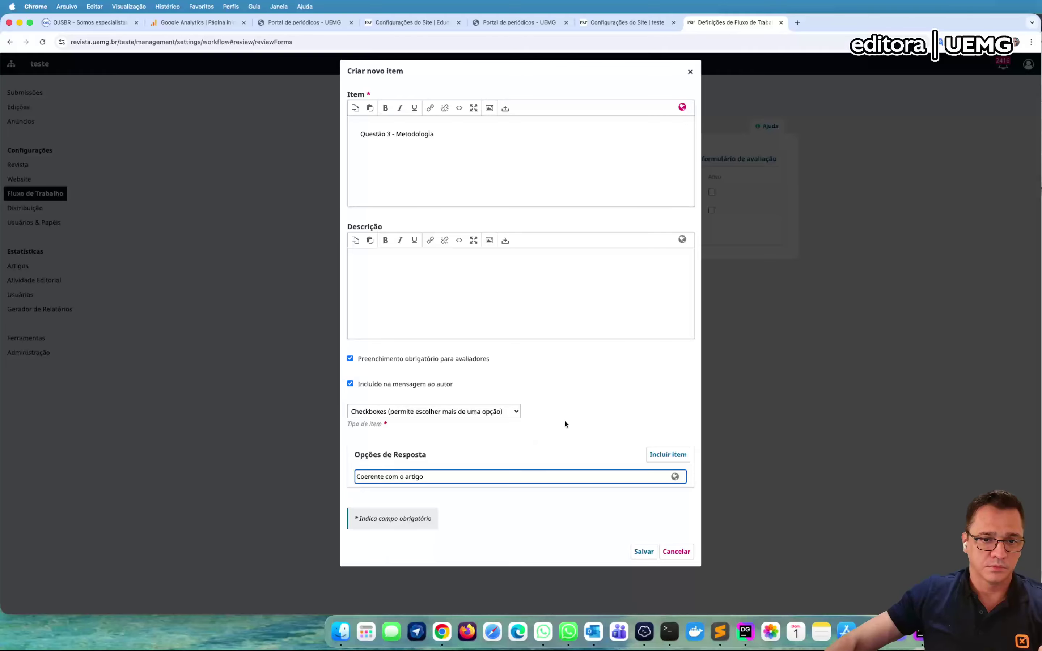
pyautogui.click(667, 454)
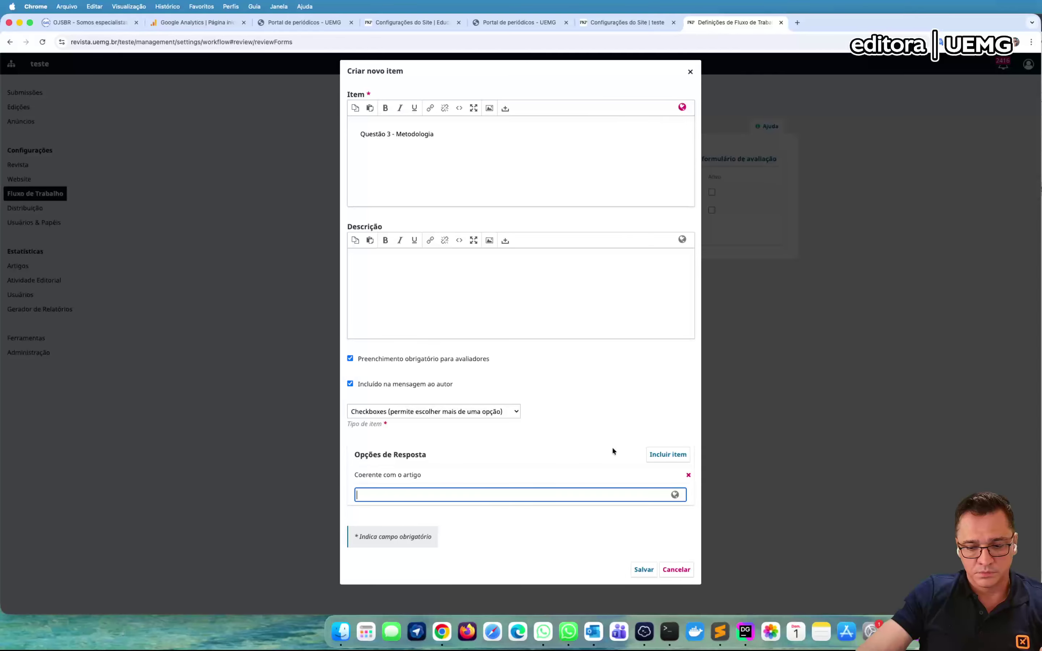
pyautogui.write('Não c')
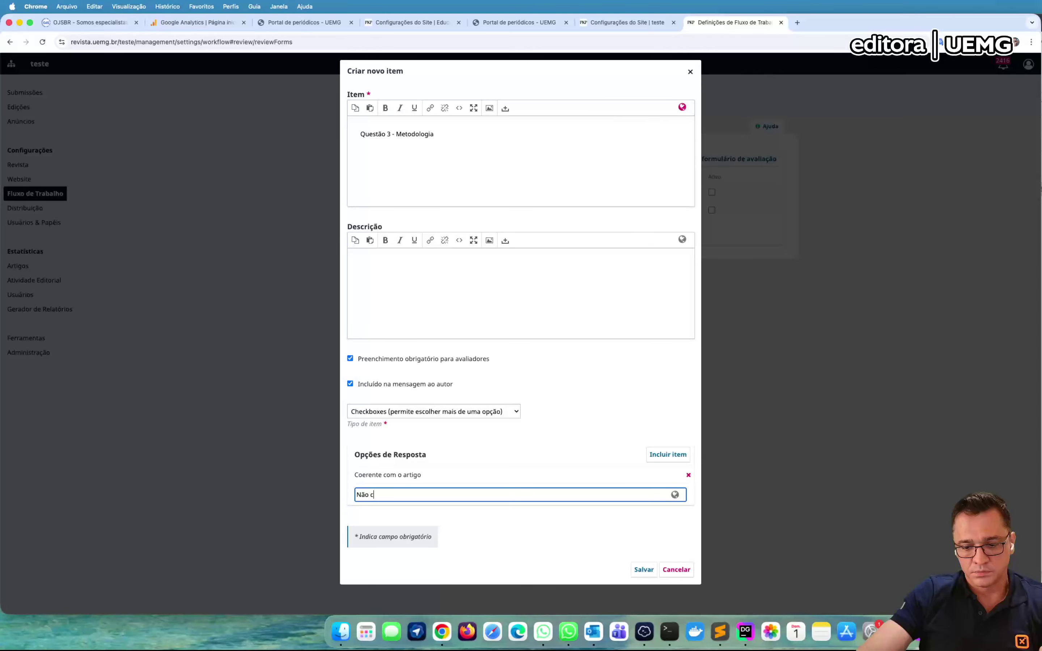
pyautogui.write('ontém erros')
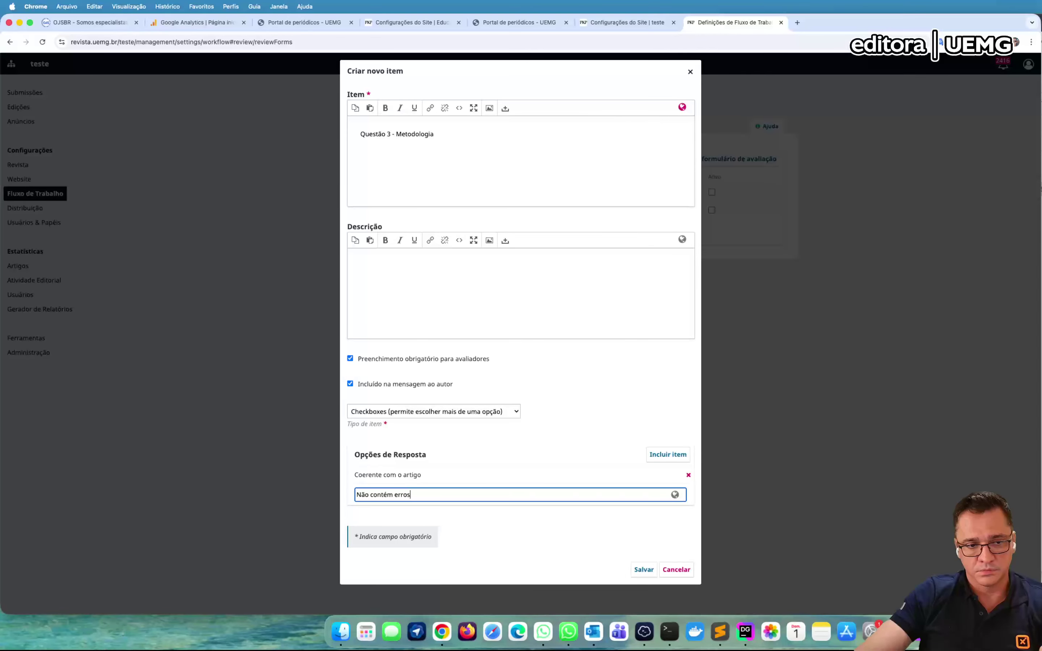
# Add "Adequada as metodologias da revista" as the third response option of the methodology item and save the item.
pyautogui.click(655, 456)
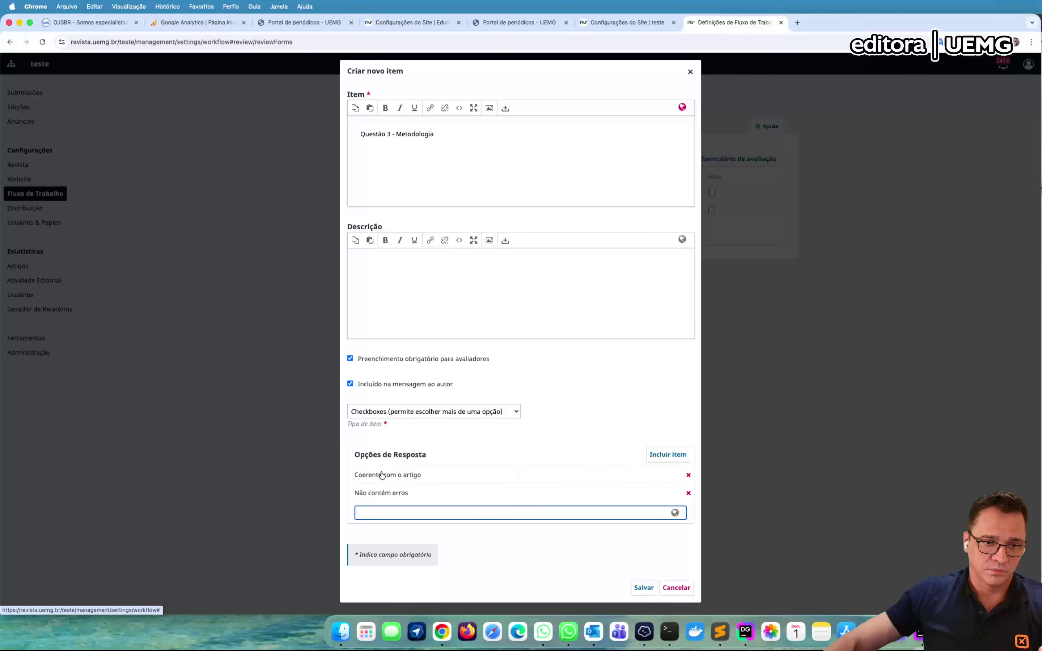
pyautogui.write('Adequad')
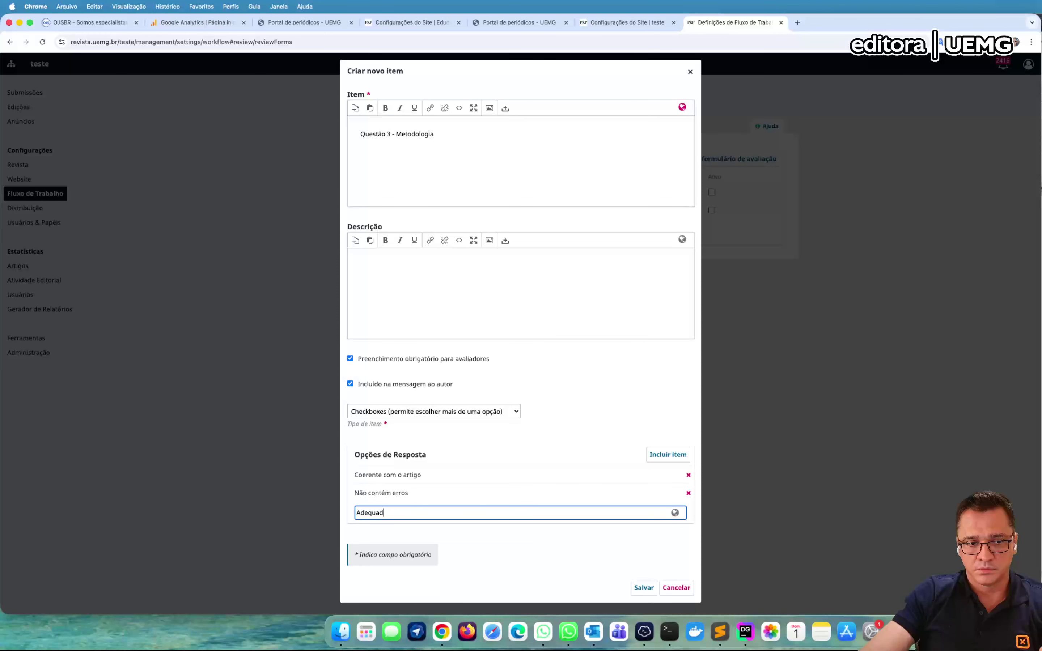
pyautogui.write('a')
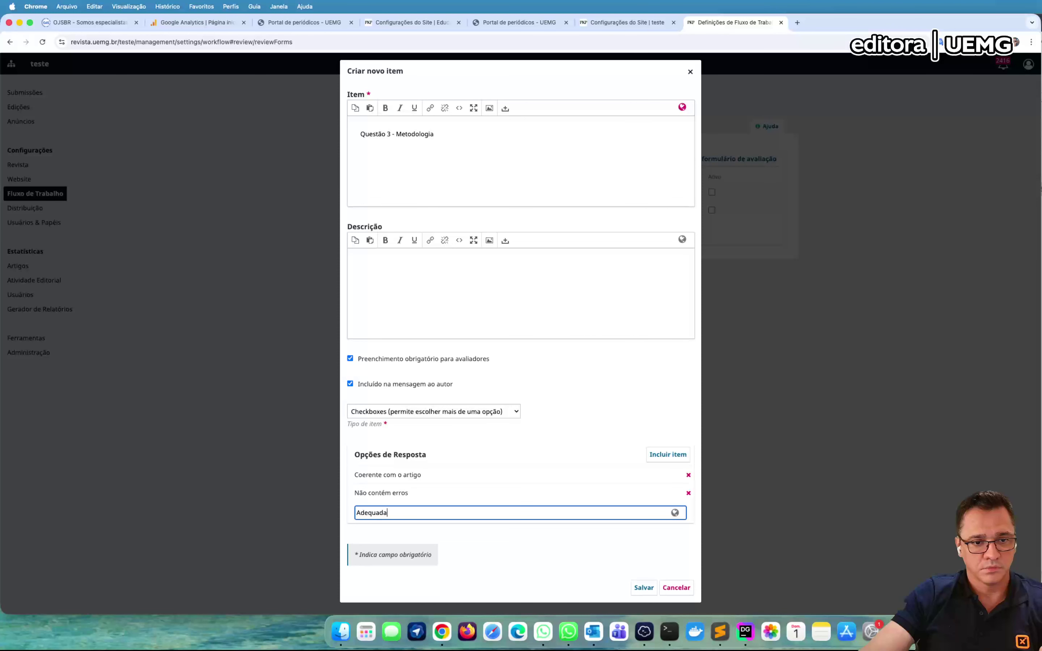
pyautogui.write(' as metodol')
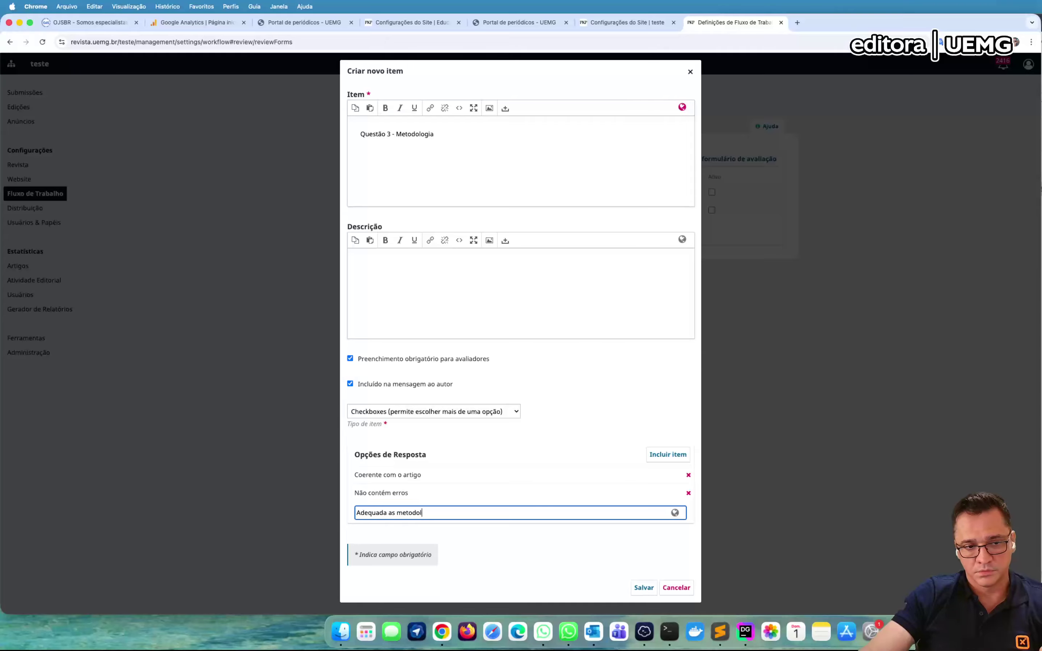
pyautogui.write('ogias da revis')
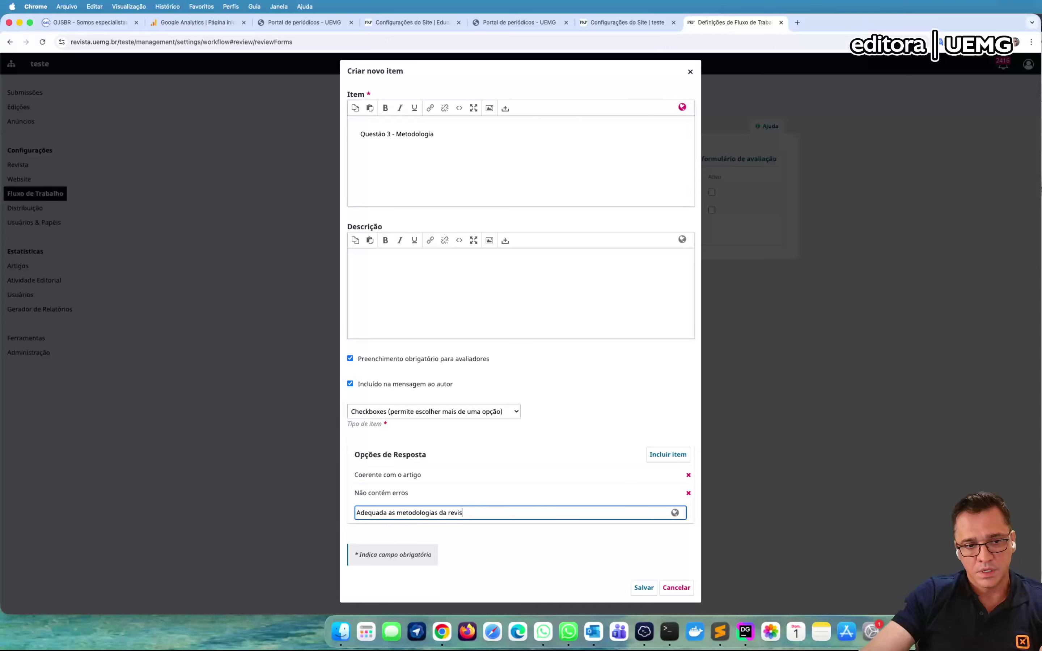
pyautogui.write('ta')
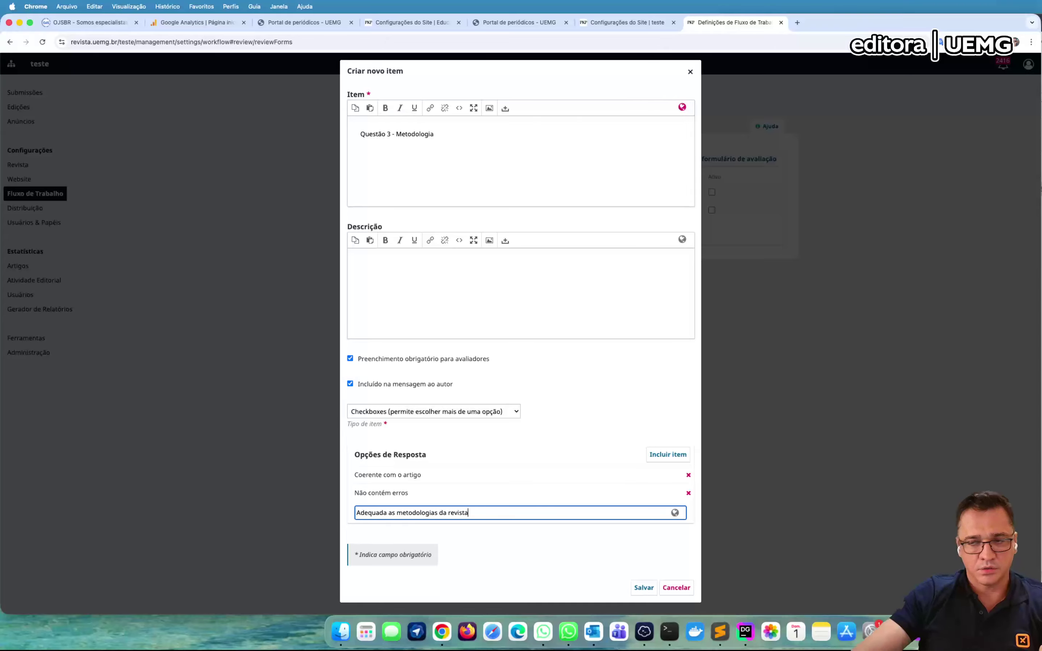
pyautogui.click(570, 457)
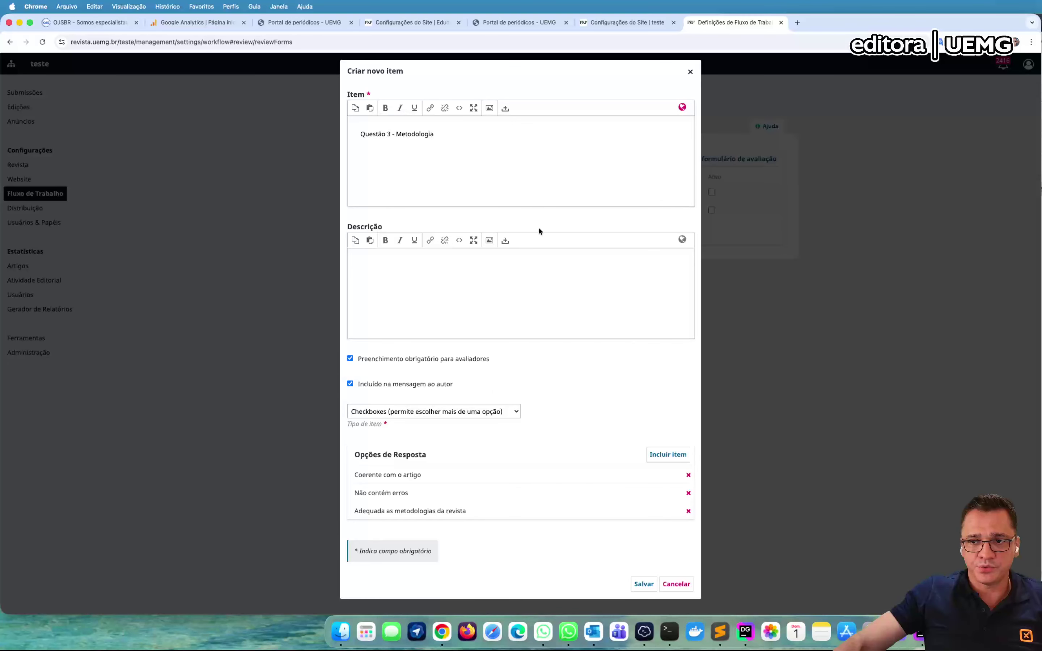
pyautogui.click(643, 583)
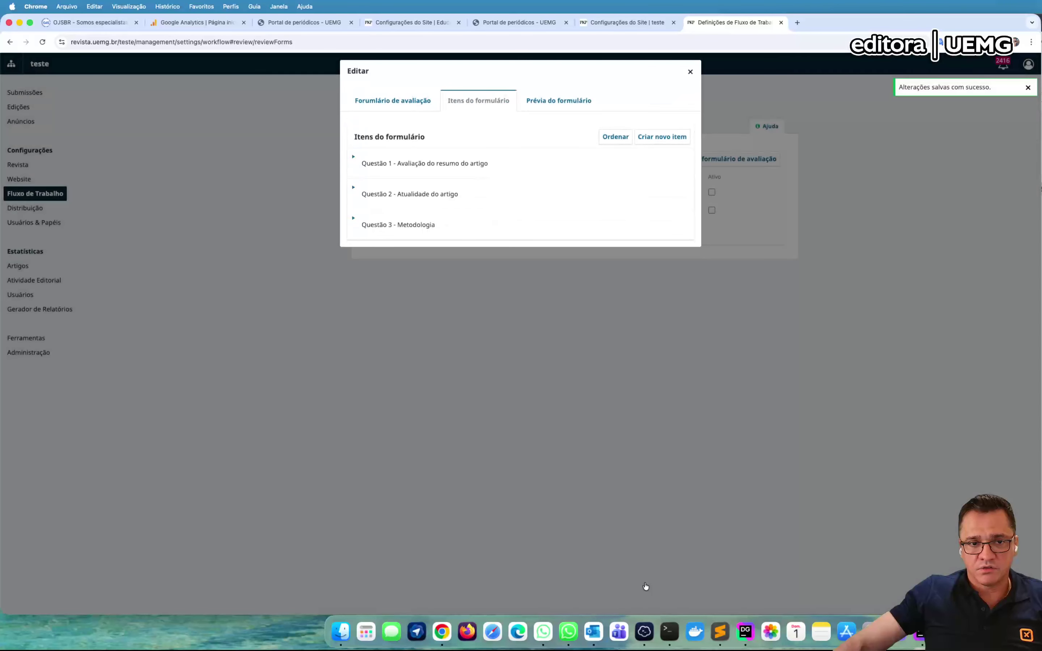
# Start a fourth form item and enter the item text "Questão 4 - Referências", leaving the description empty.
pyautogui.click(669, 137)
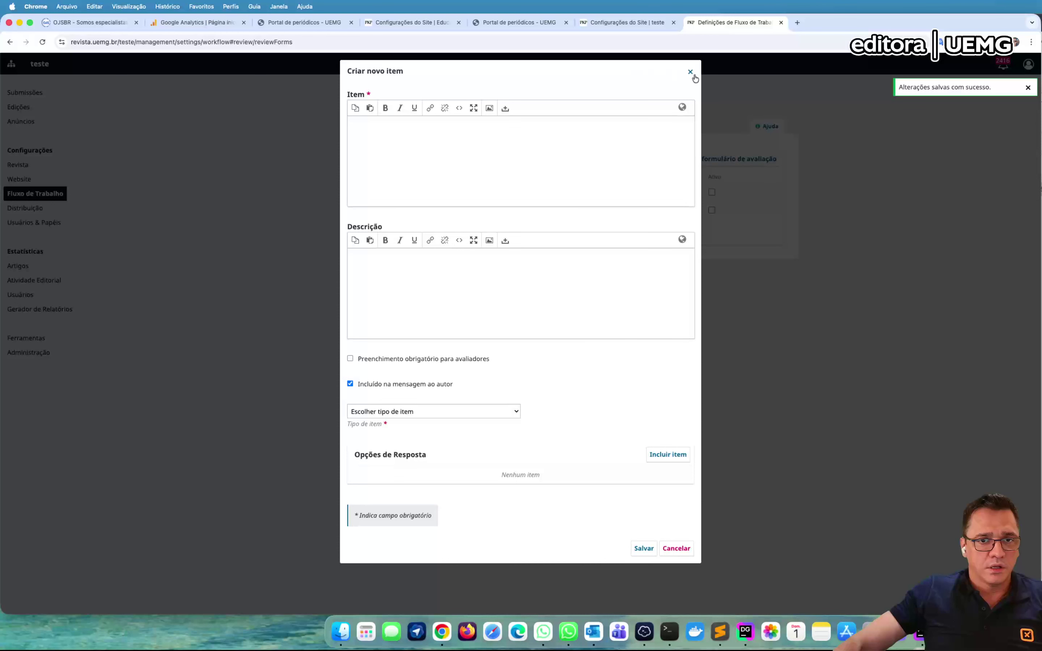
pyautogui.click(620, 140)
pyautogui.write('Q')
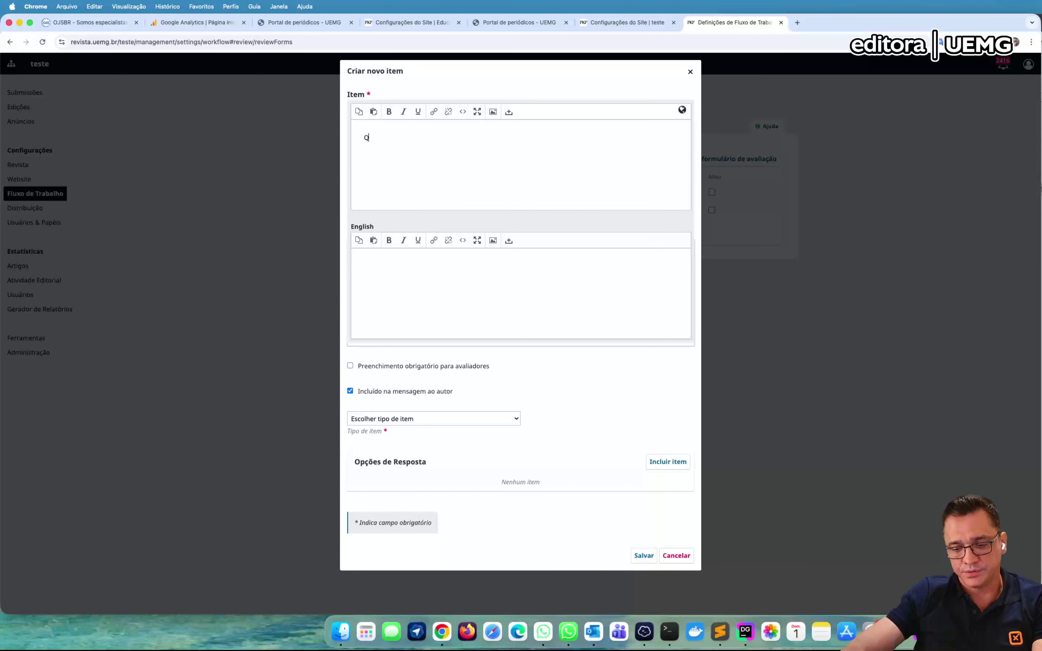
pyautogui.write('uestão 4')
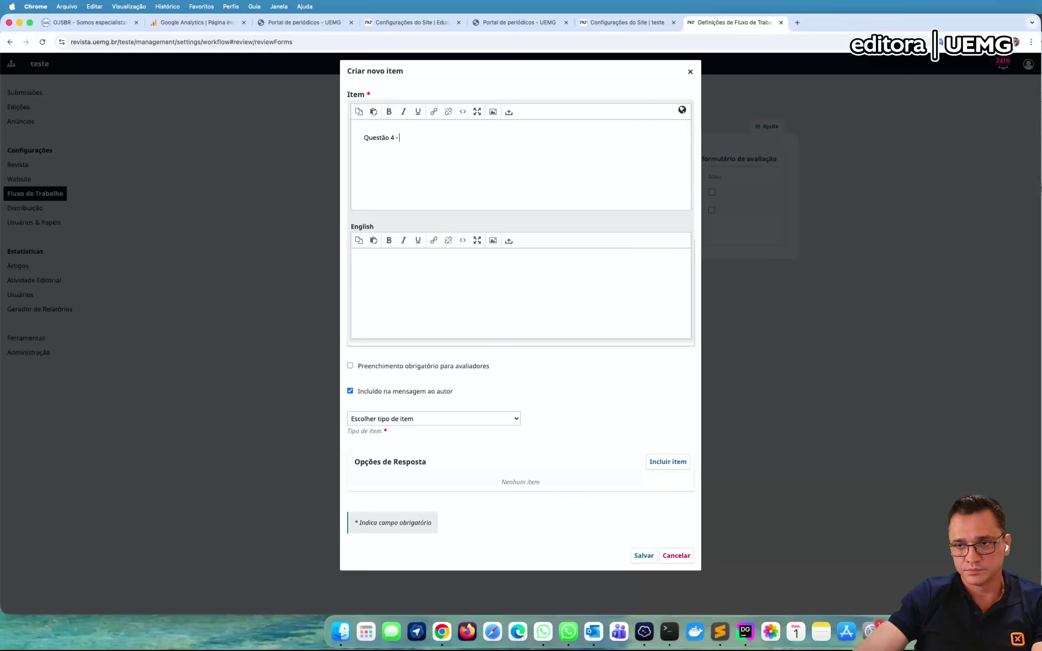
pyautogui.write(' - Refe')
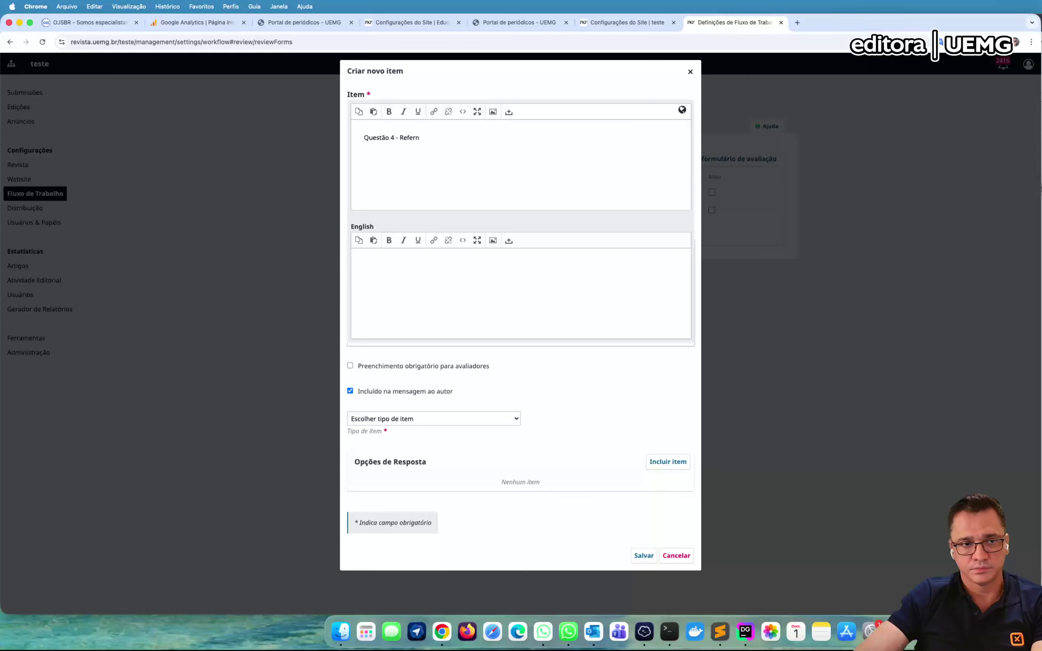
pyautogui.write('rê')
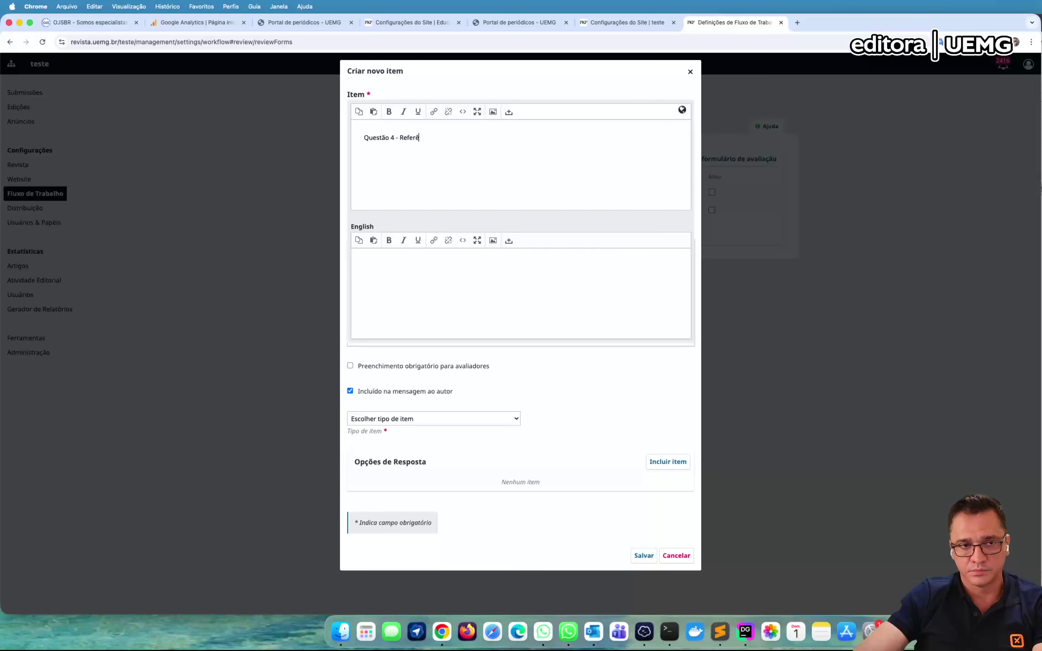
pyautogui.write('ncias')
pyautogui.press('Tab')
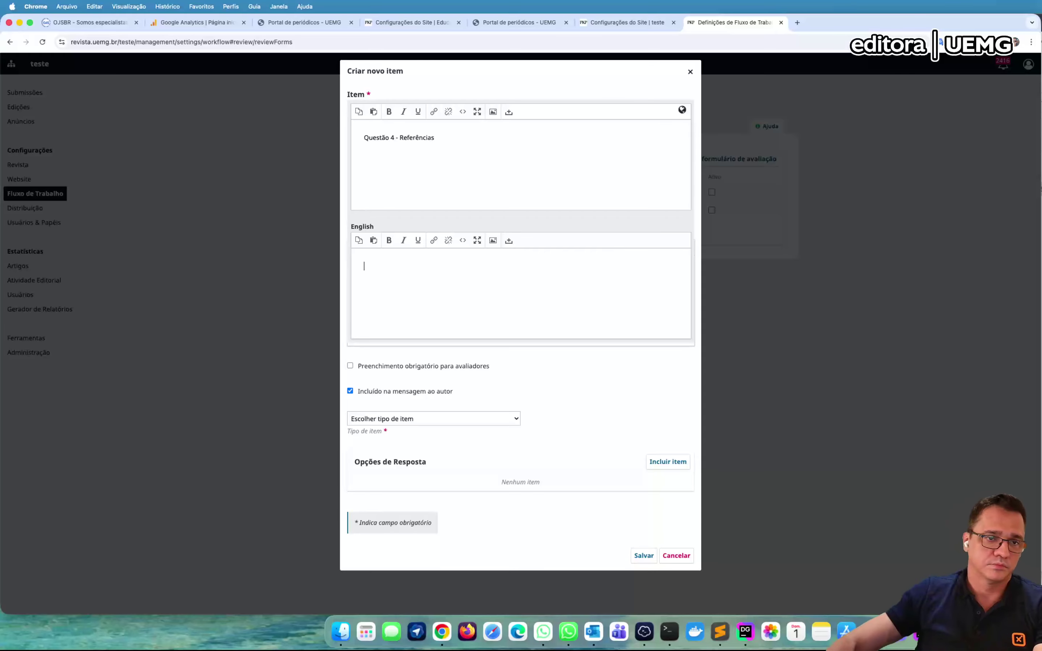
pyautogui.click(568, 91)
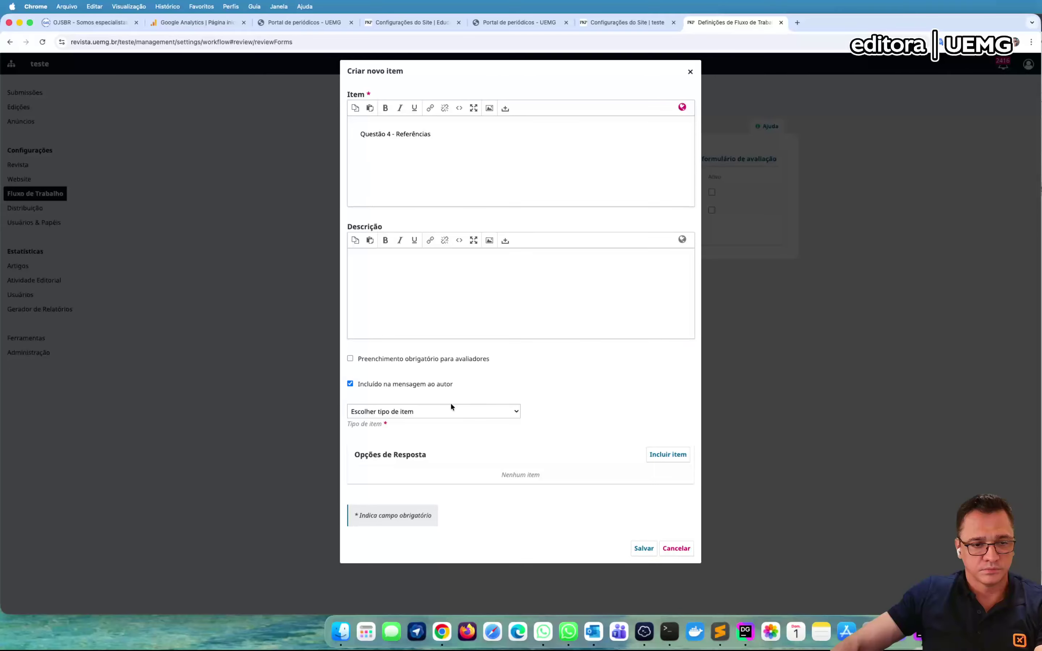
pyautogui.click(407, 280)
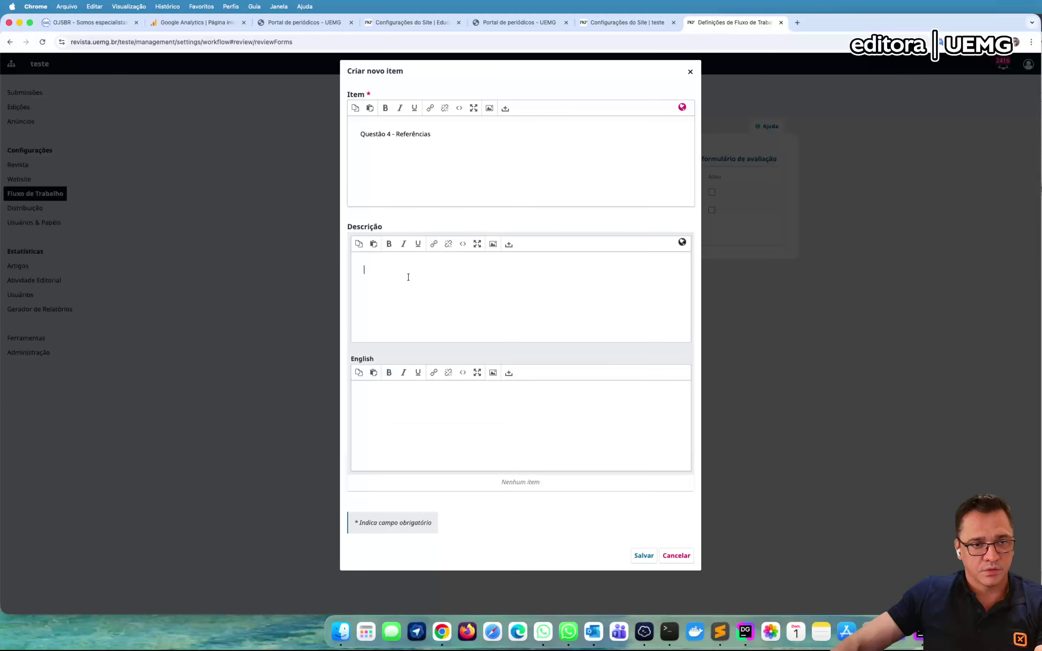
pyautogui.click(456, 230)
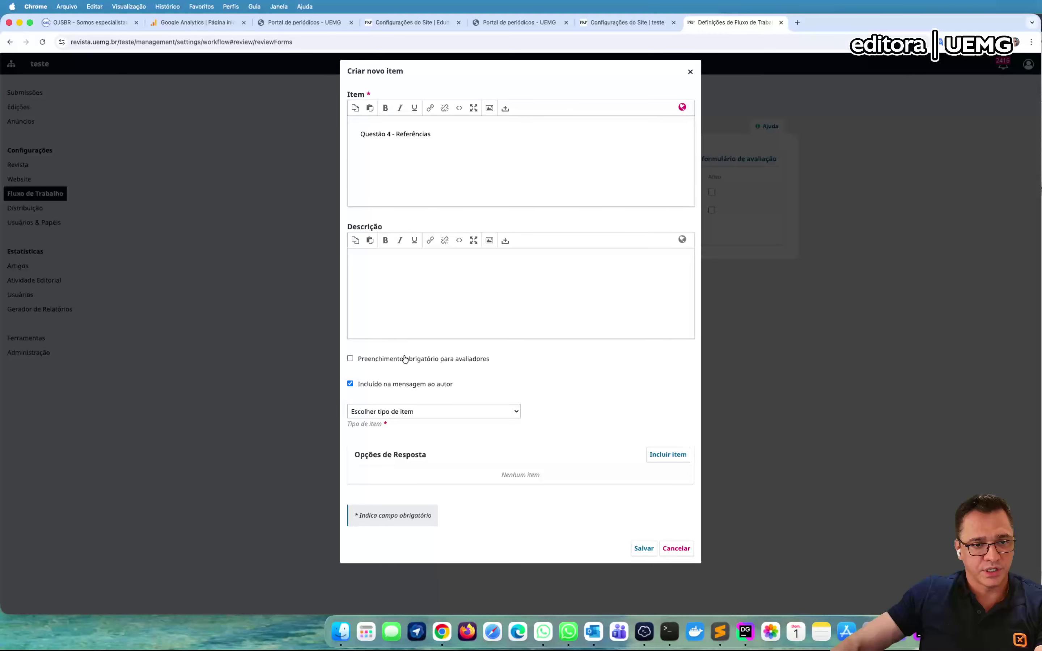
# Set the references item's type to "Menu dropdown".
pyautogui.click(420, 411)
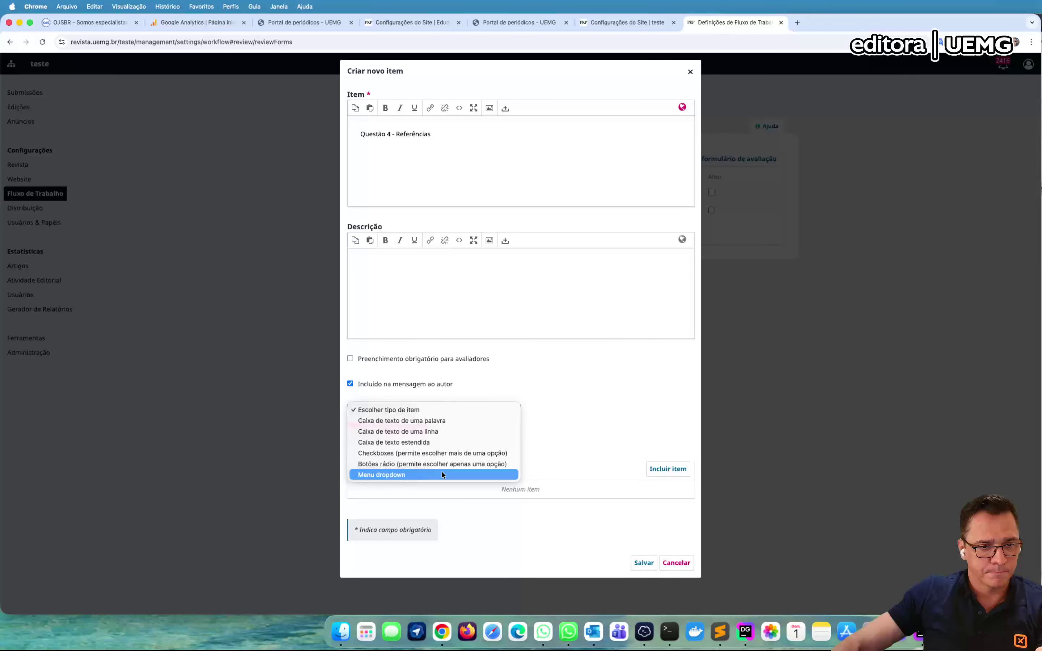
pyautogui.click(442, 474)
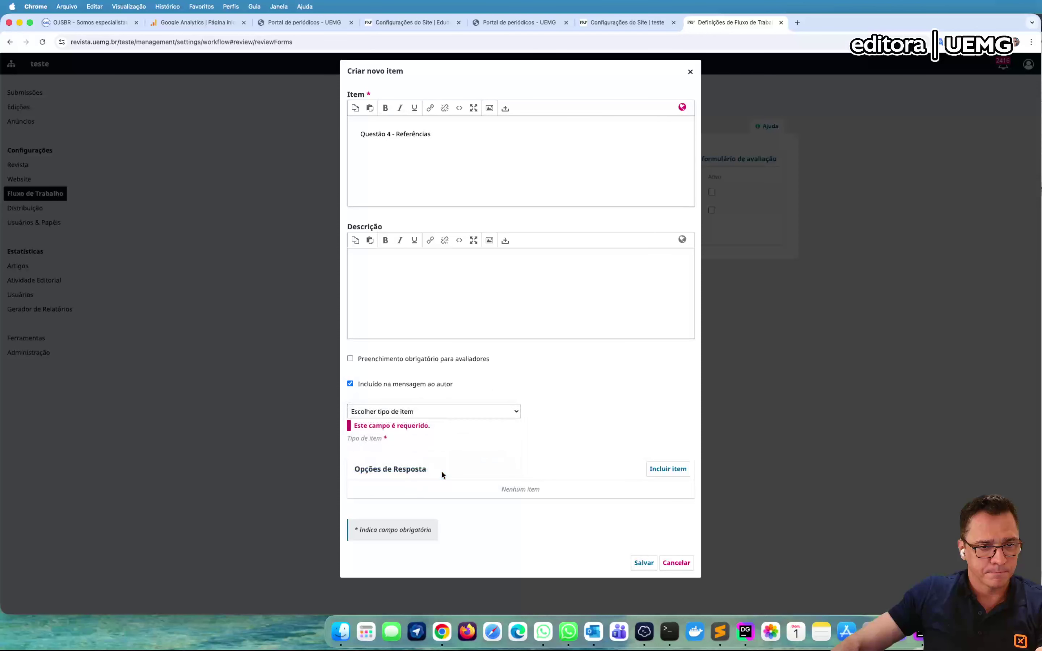
pyautogui.click(616, 446)
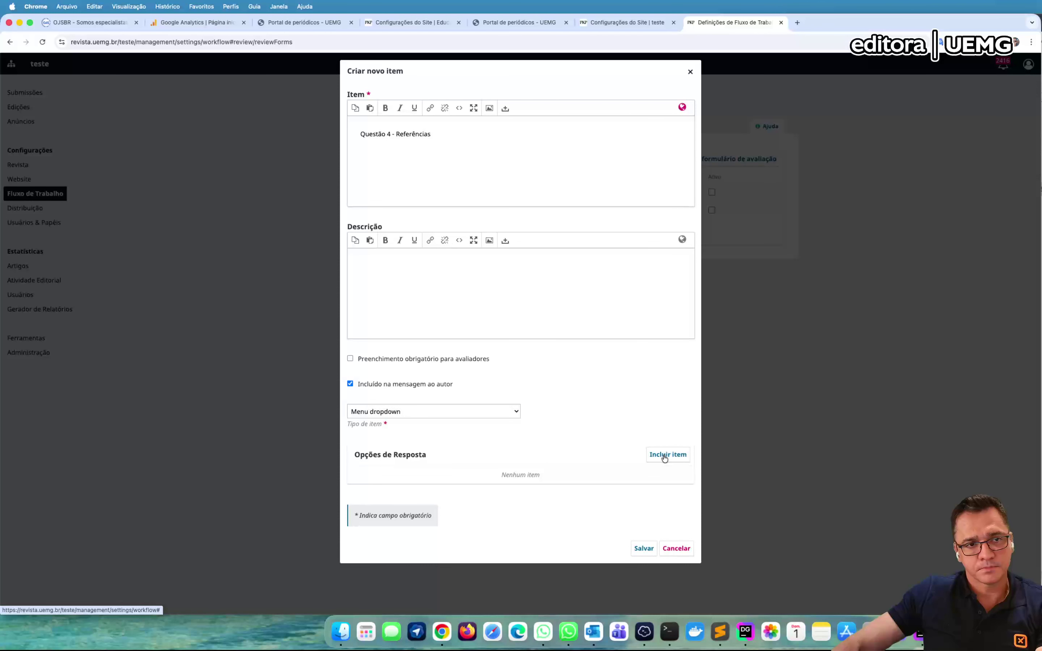
# Add the response options "Bom", "Razoável" and "Ruim" to the references item and save it.
pyautogui.click(665, 459)
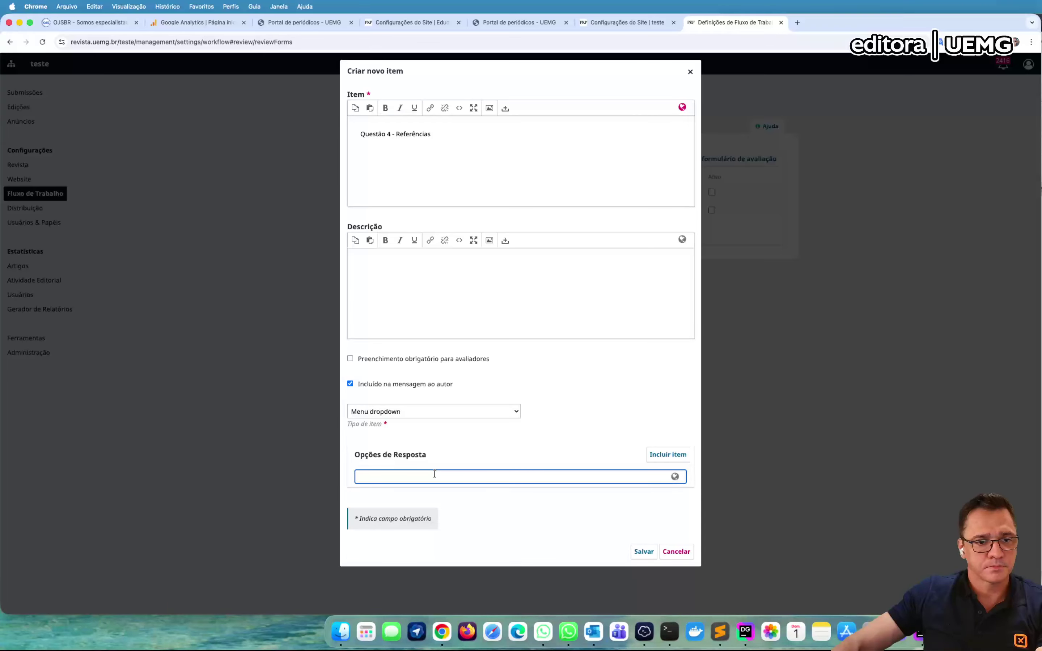
pyautogui.write('Bom')
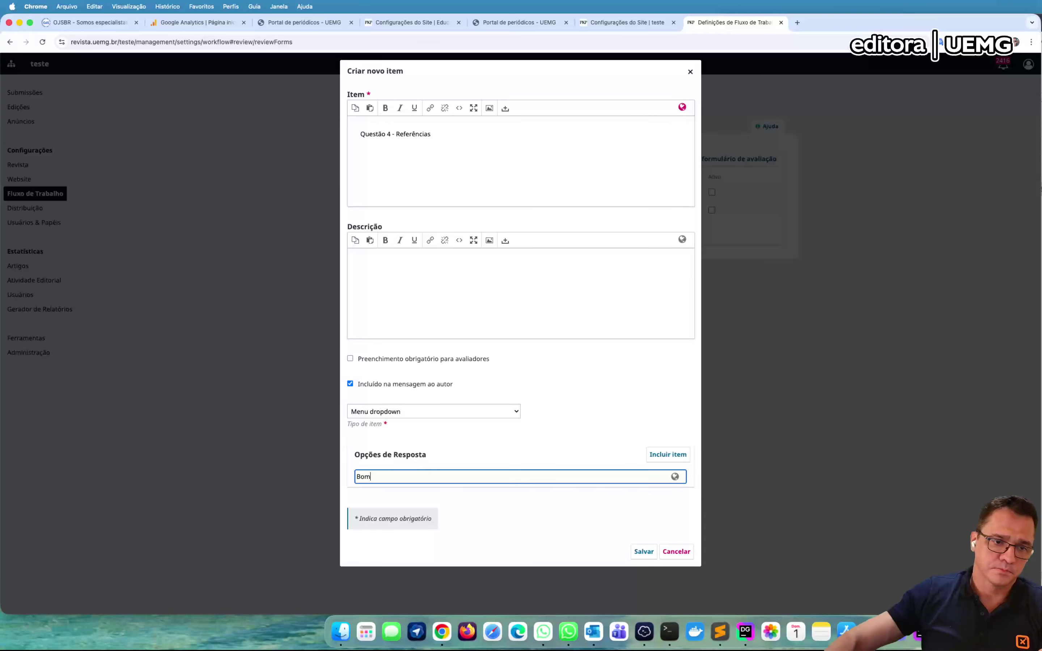
pyautogui.click(657, 455)
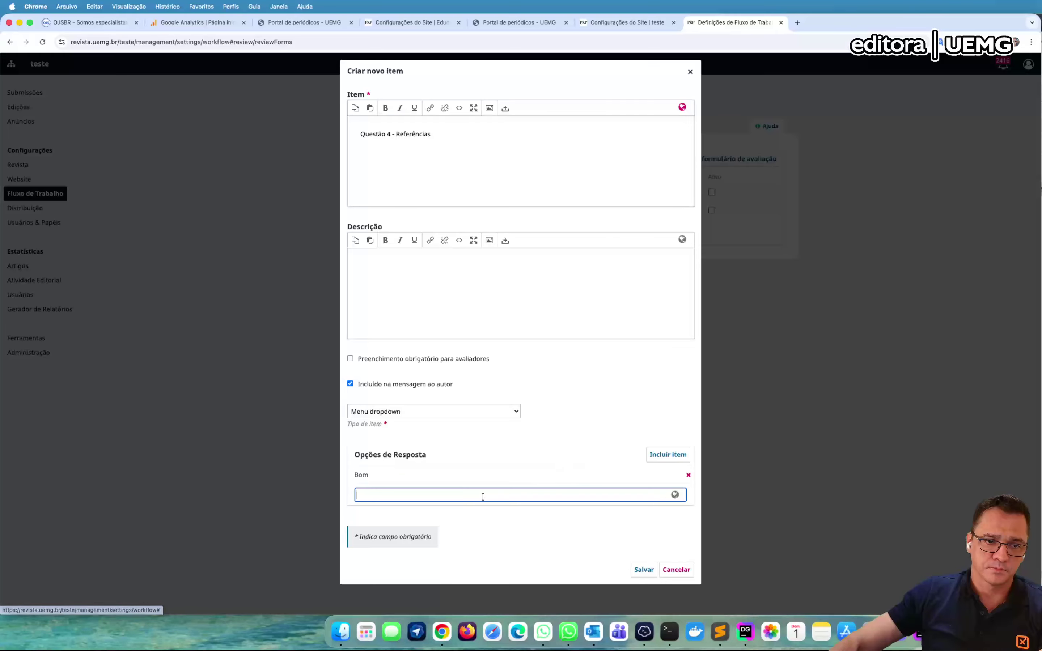
pyautogui.write('R')
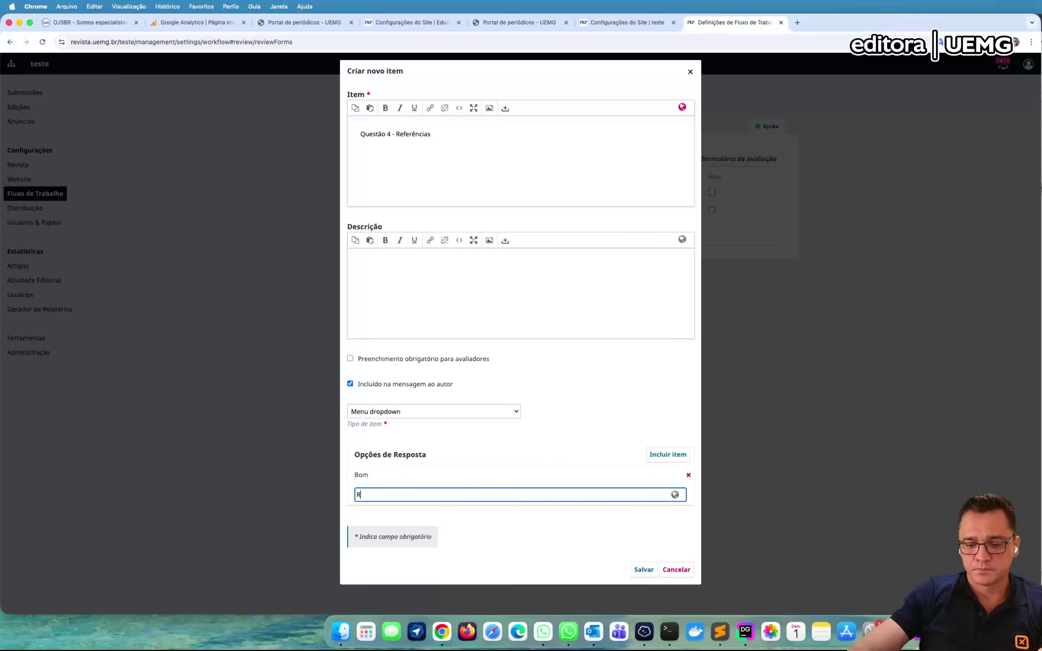
pyautogui.write('azoável')
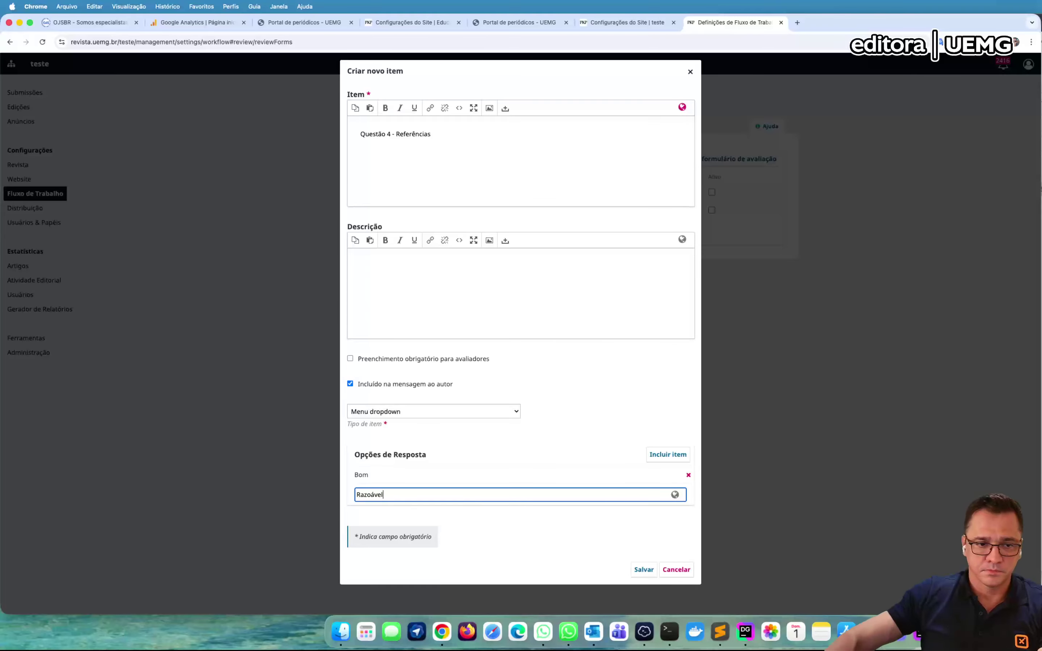
pyautogui.click(663, 456)
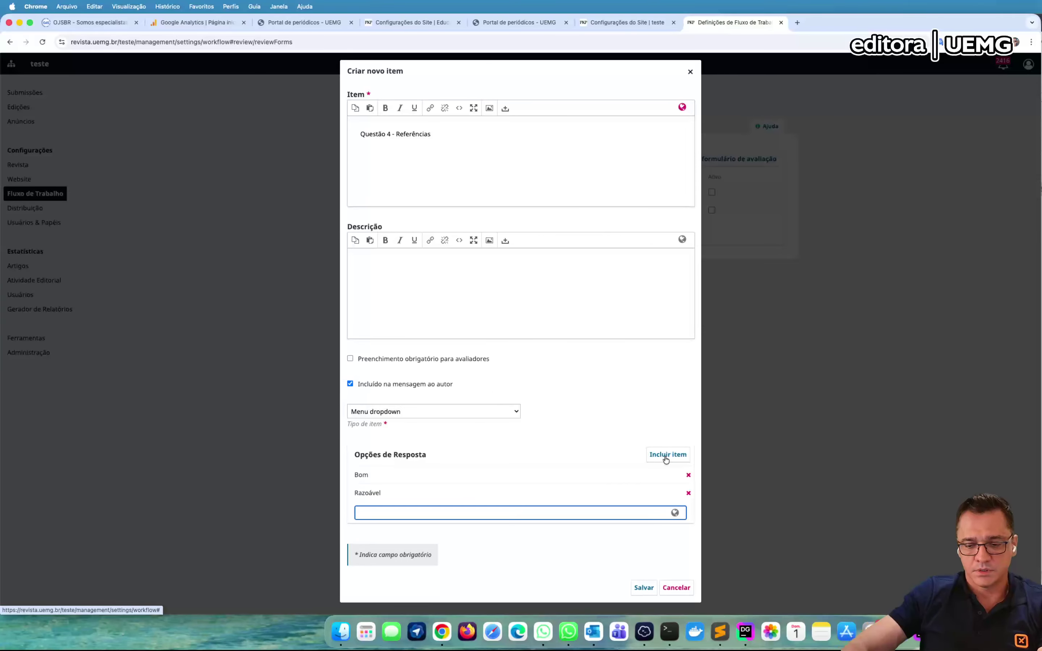
pyautogui.write('Ruim')
pyautogui.press('Return')
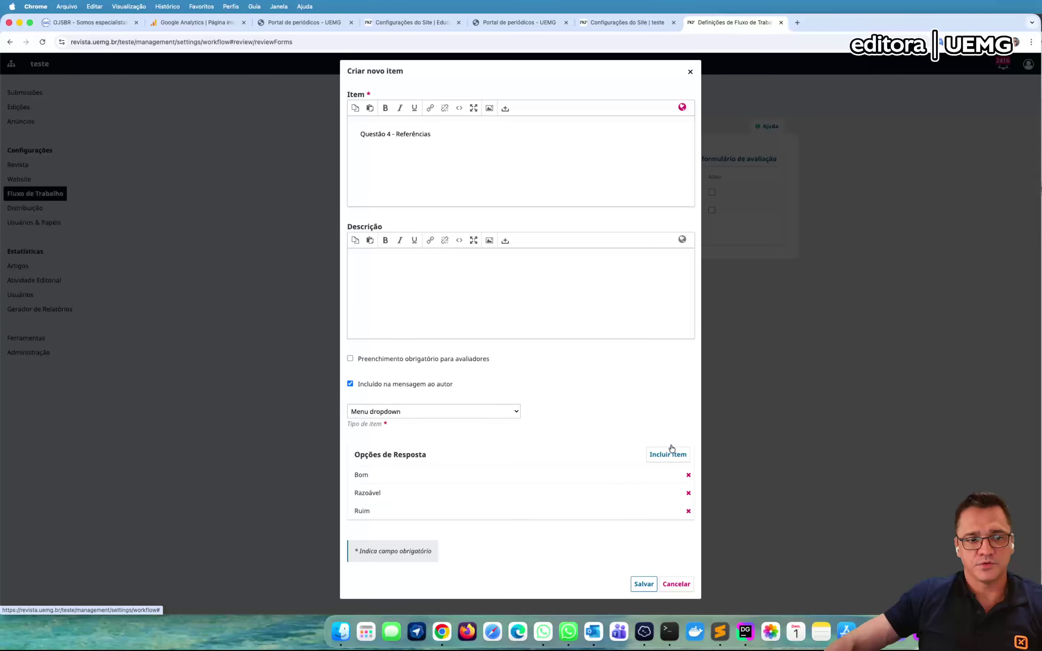
pyautogui.click(645, 585)
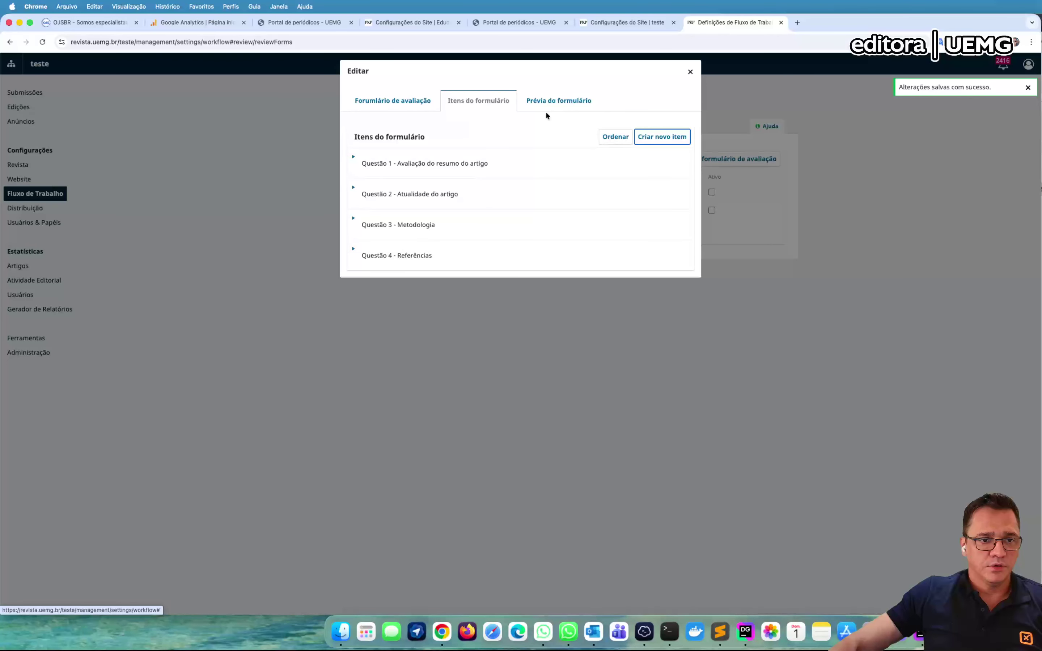
# Start a fifth form item and enter the item text "Questão 5 - Questão confidencial restrita ao editor.".
pyautogui.click(662, 136)
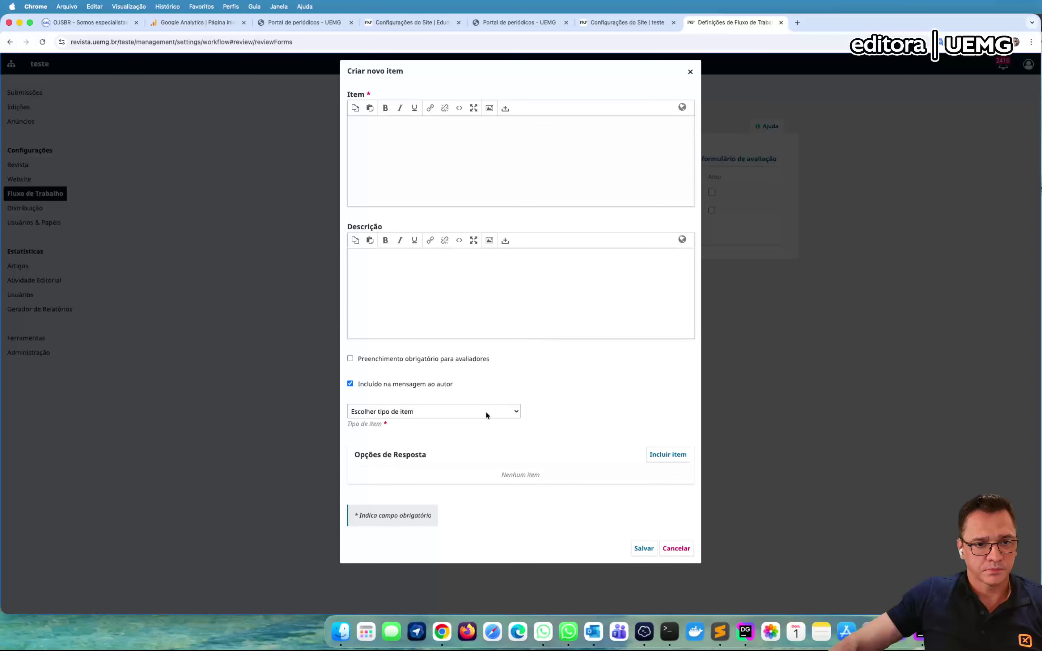
pyautogui.click(485, 411)
pyautogui.click(425, 162)
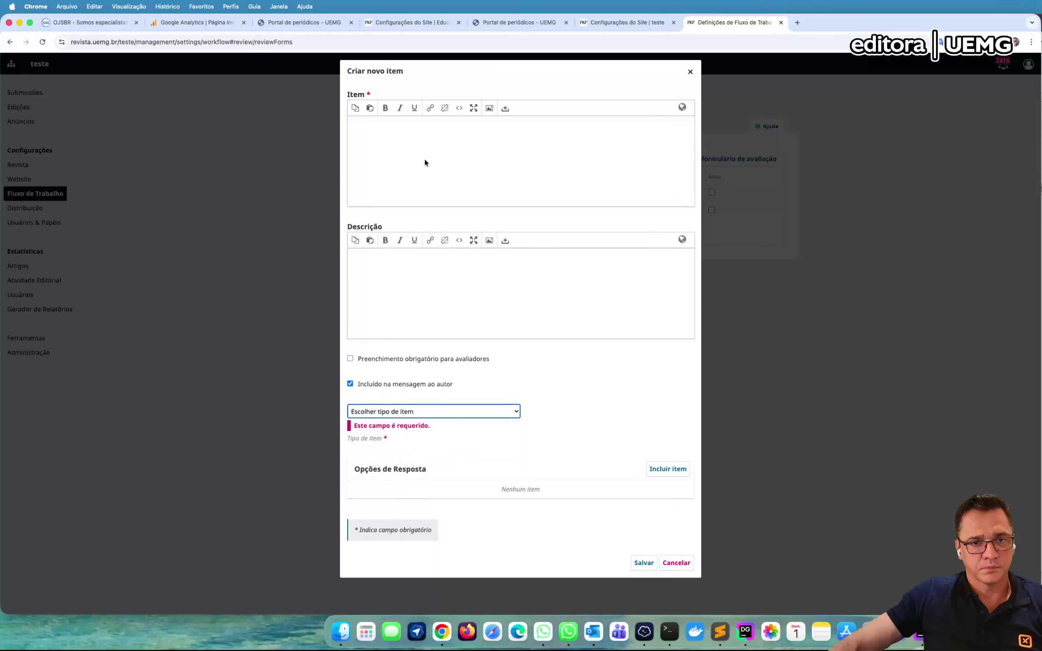
pyautogui.click(426, 160)
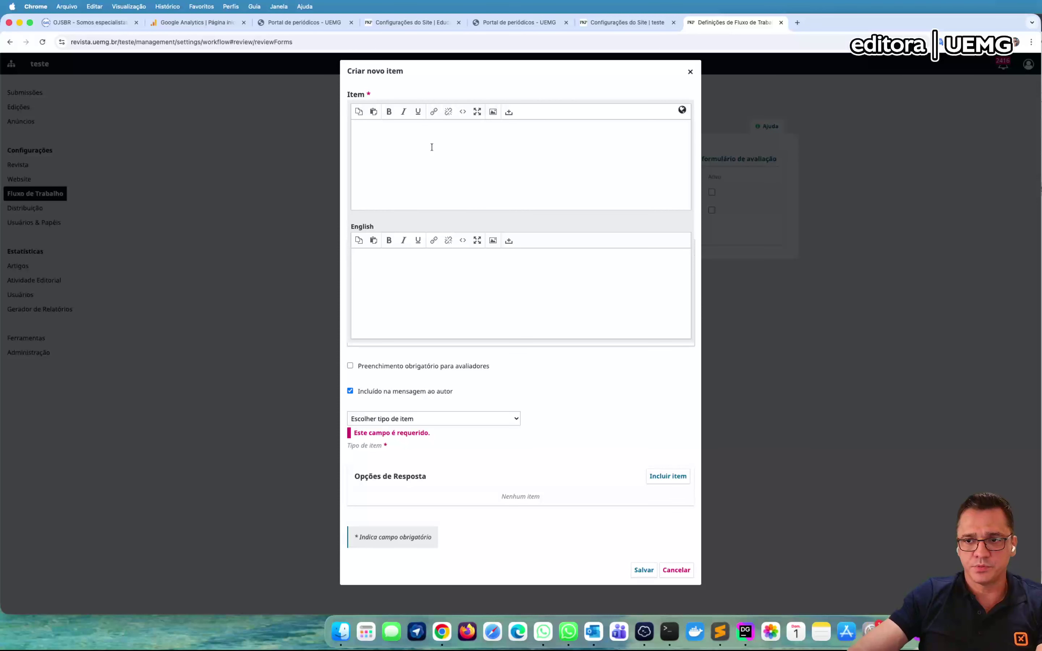
pyautogui.write('Quest')
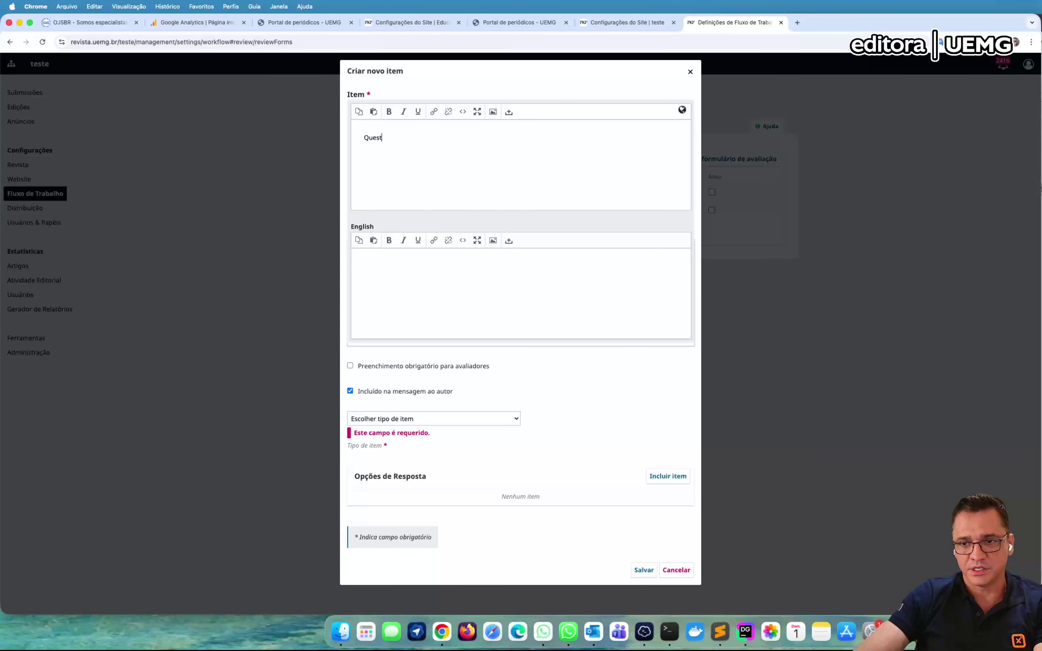
pyautogui.write('ão 5 - ')
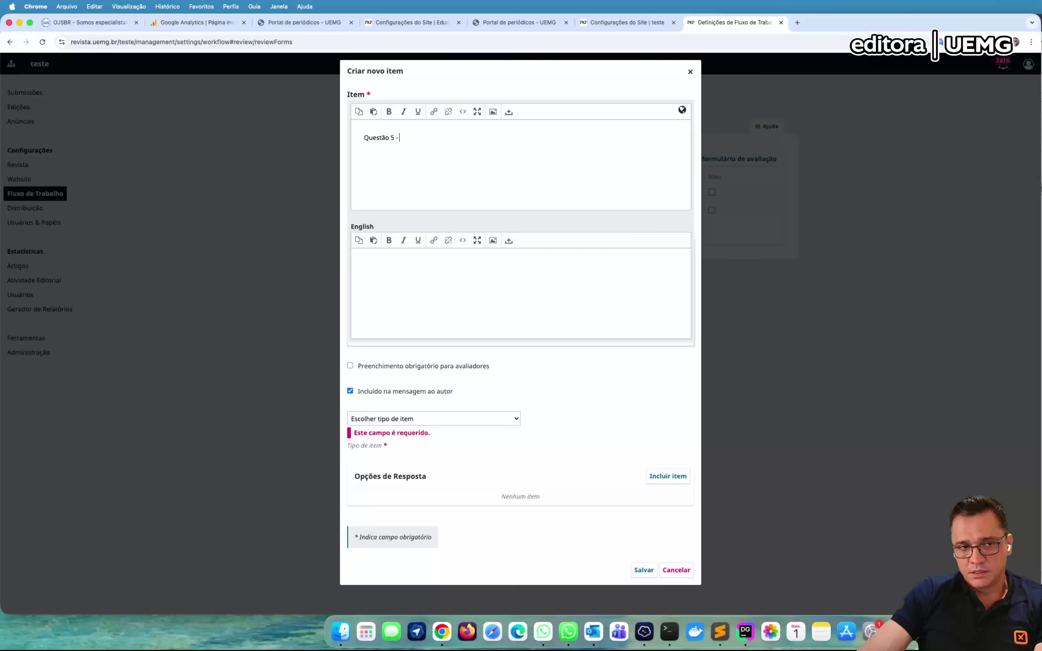
pyautogui.write('Quest')
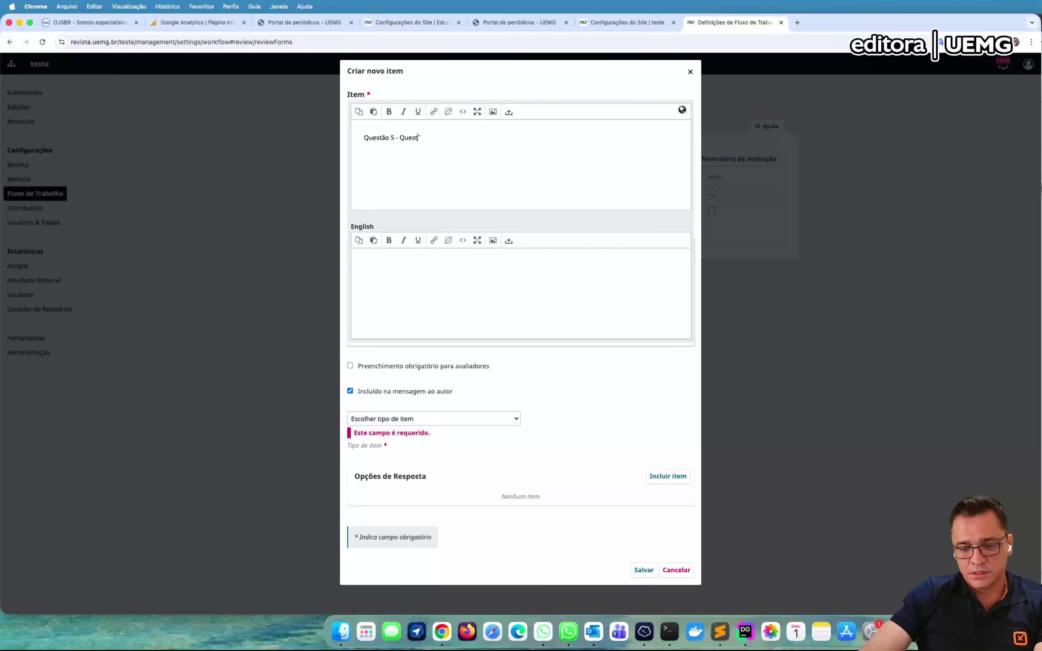
pyautogui.write('ão confidenc')
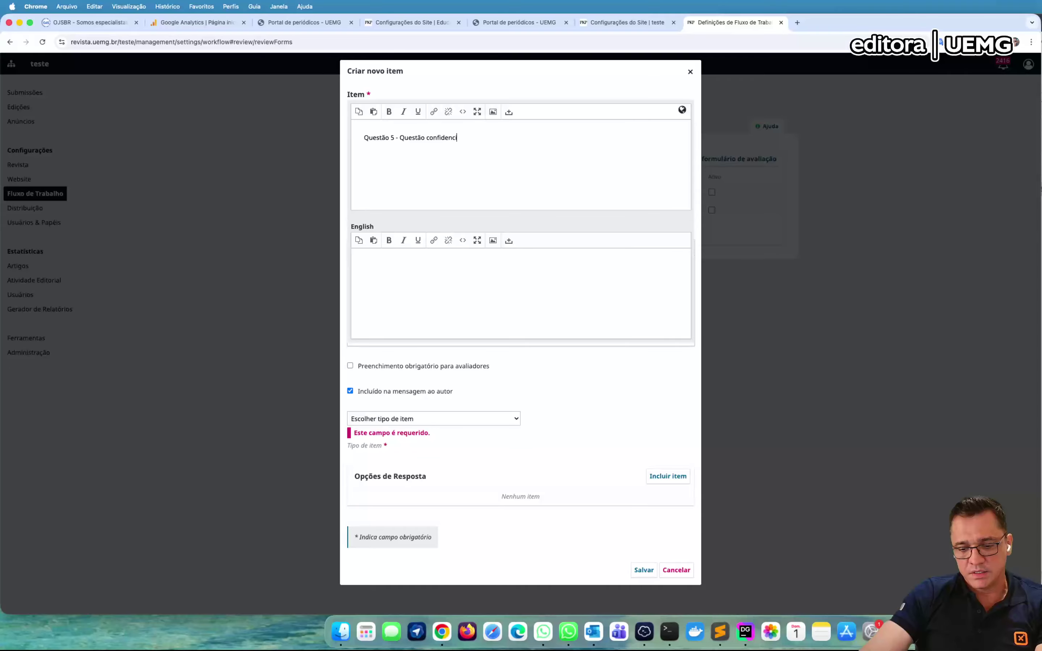
pyautogui.write('ial restri')
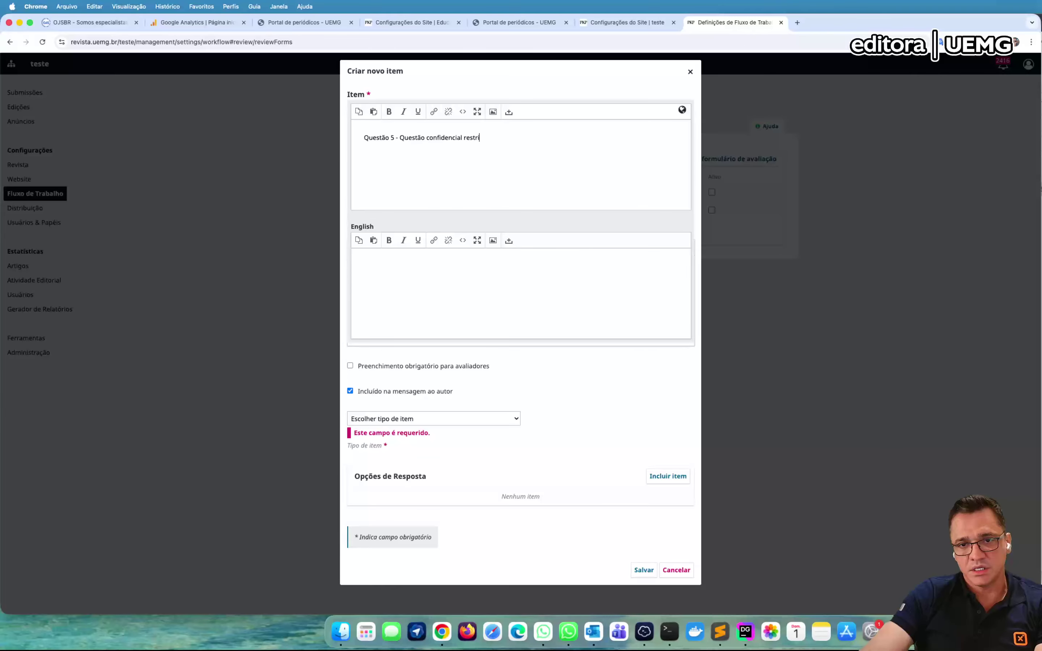
pyautogui.write('ta aio')
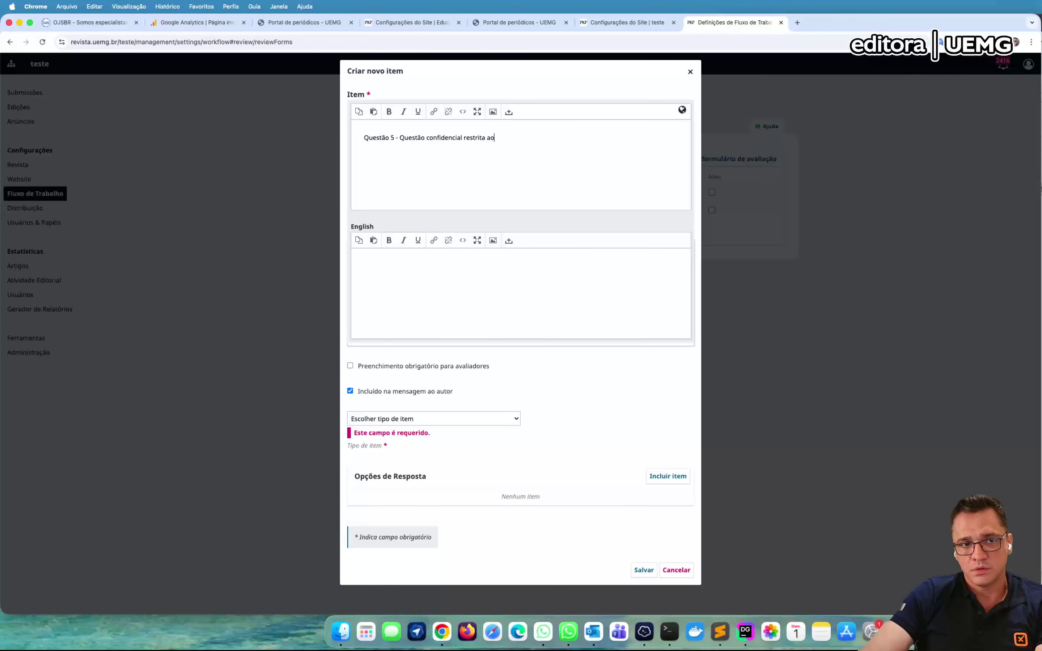
pyautogui.write('editor.')
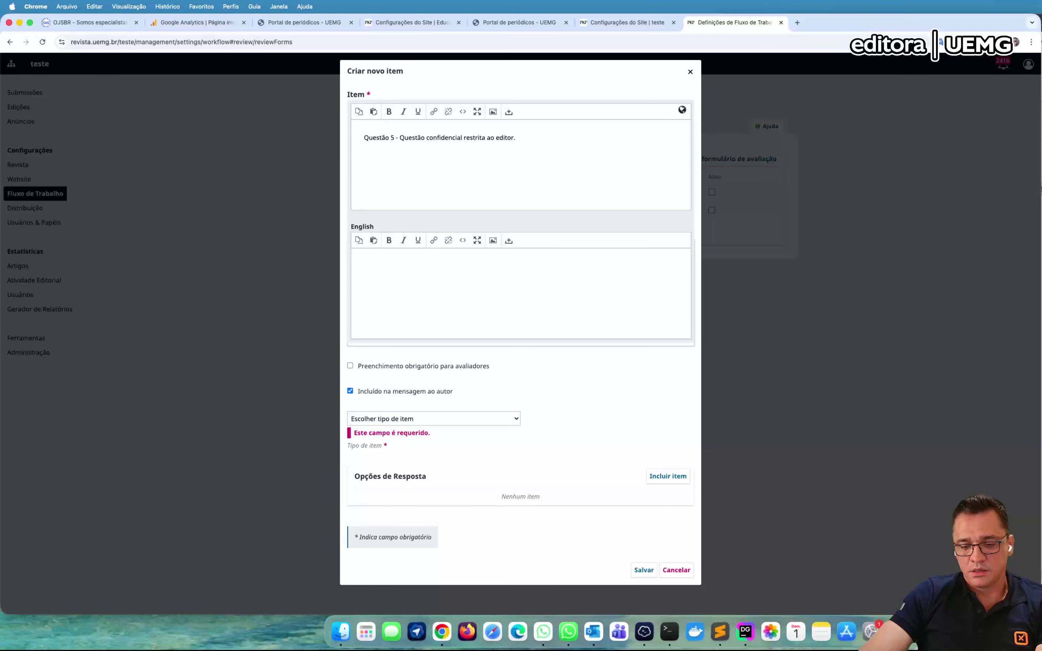
# Write "Prezado avaliador, você encontrou alguma inconsistência no artigo que julga que não esteja adequado para aceite na revista?" as the item's English text.
pyautogui.write('Prezado ava')
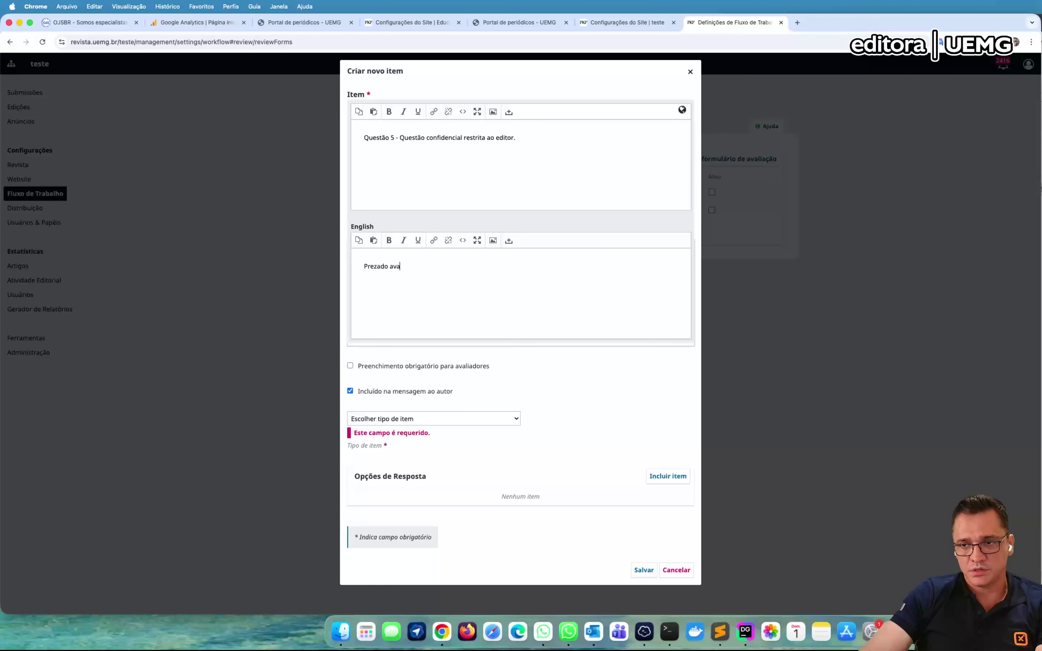
pyautogui.write('liad')
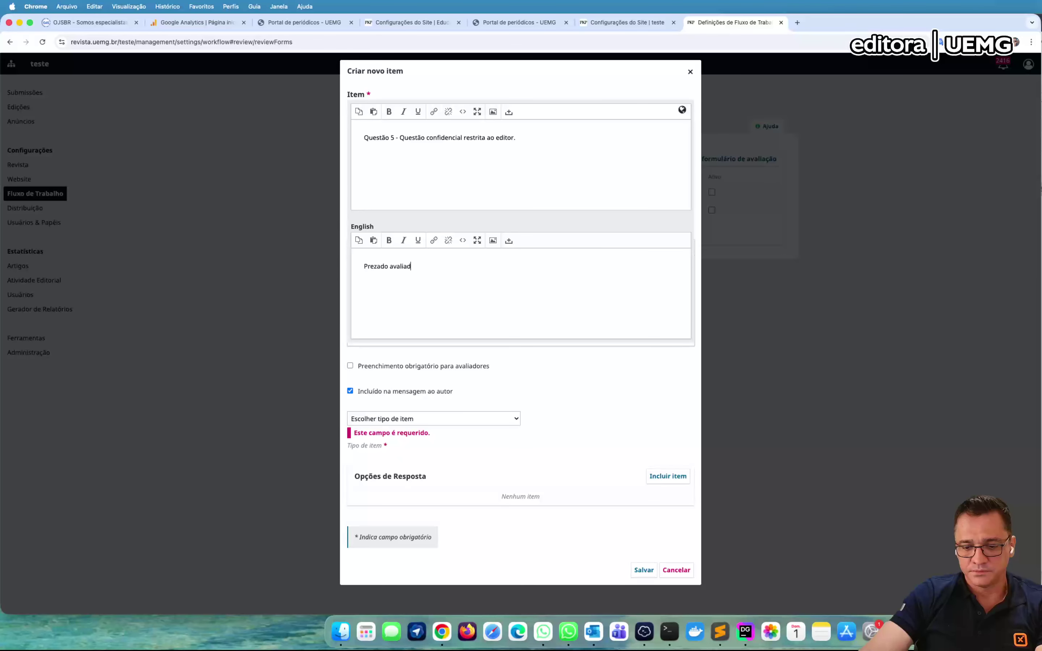
pyautogui.write('or, voc')
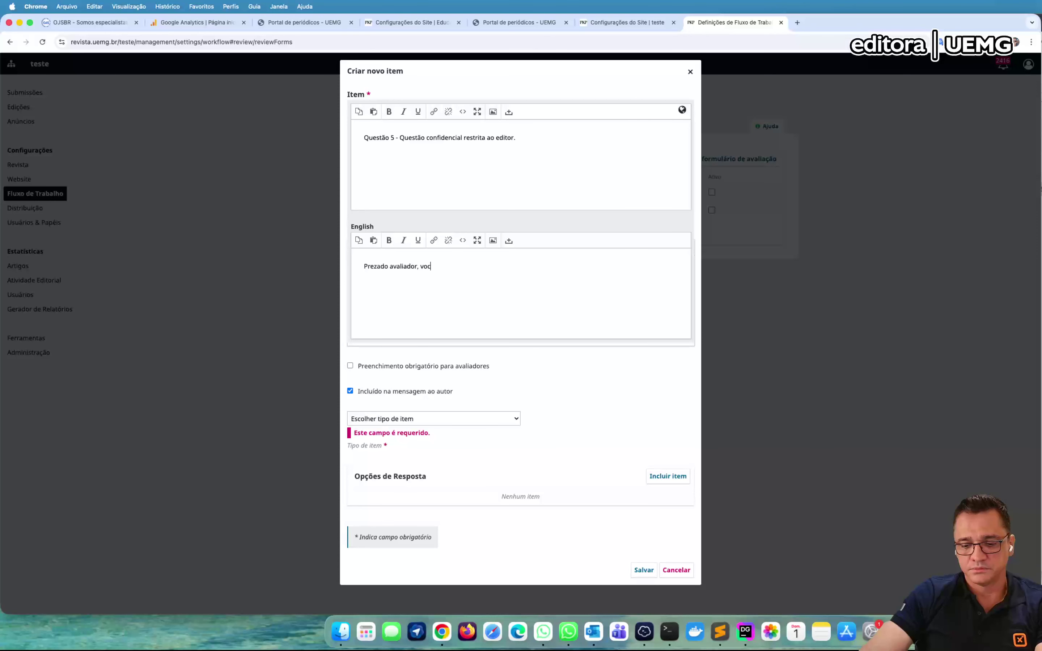
pyautogui.write('ê e')
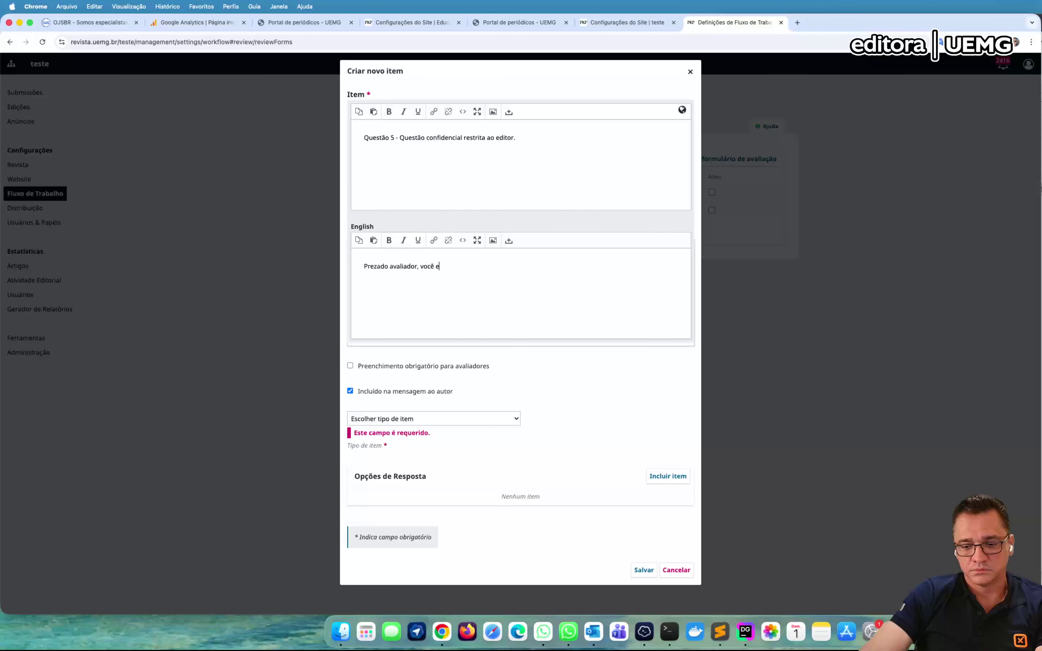
pyautogui.write('ncontrou alguma')
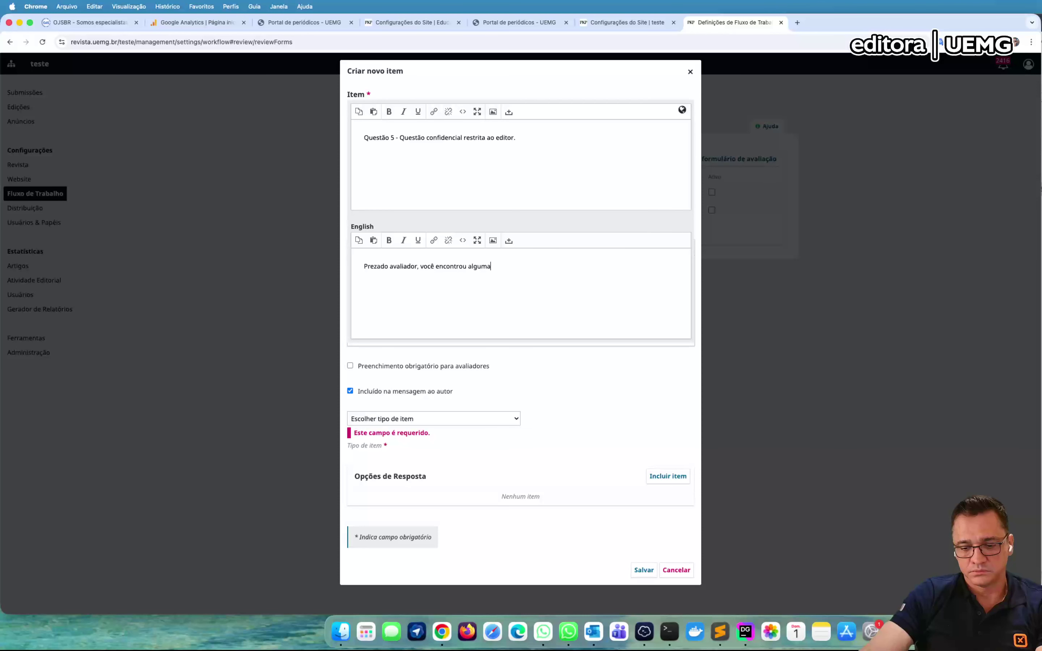
pyautogui.write(' inco')
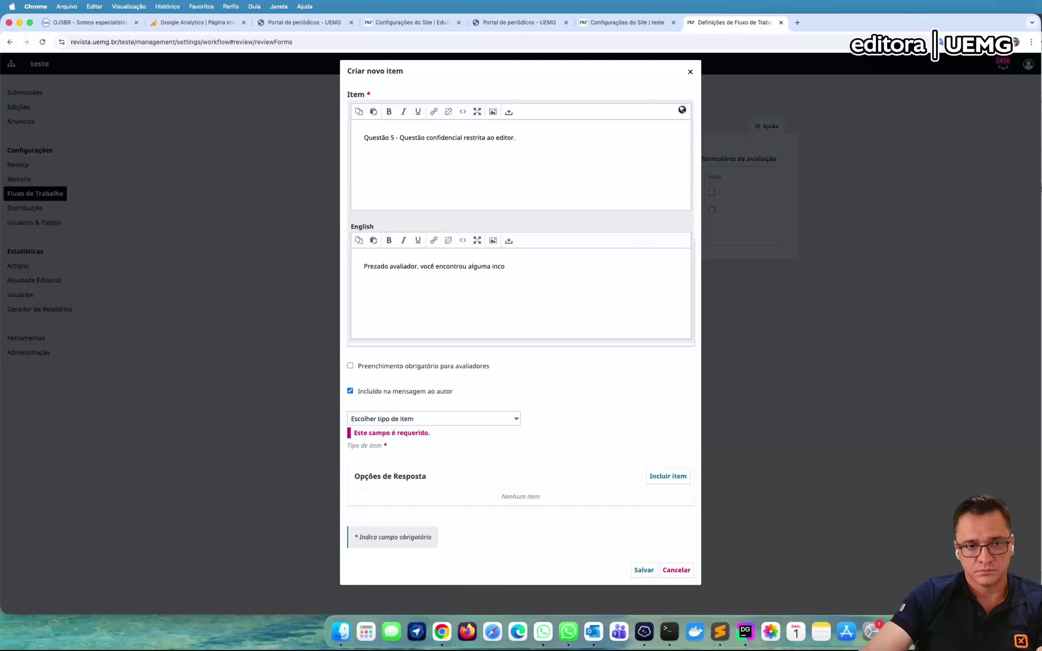
pyautogui.write('nsistência')
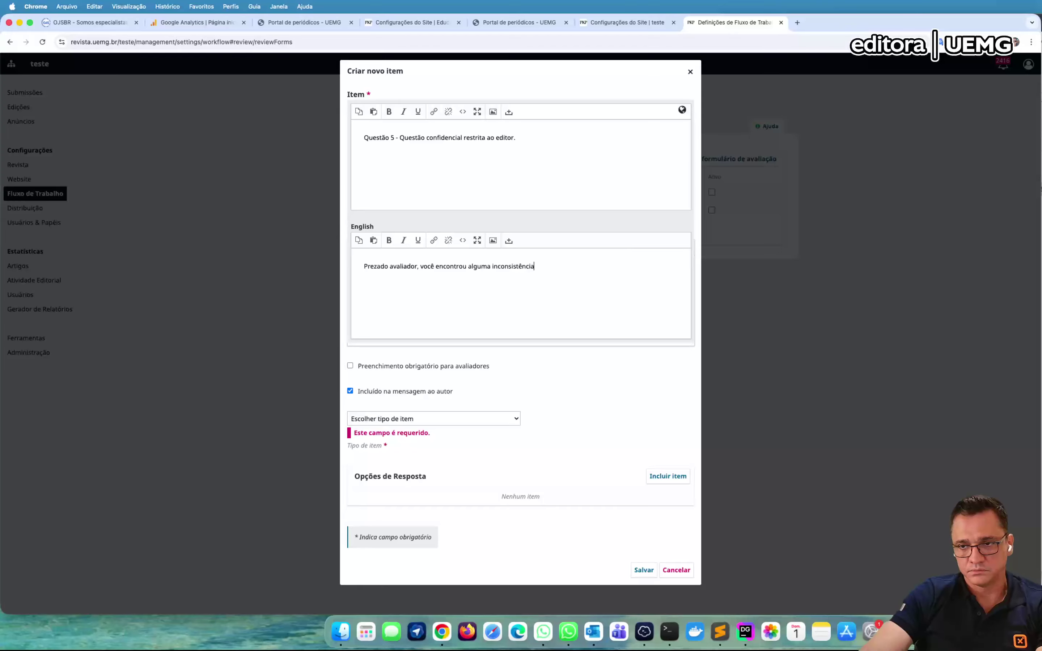
pyautogui.write(' no artigo ')
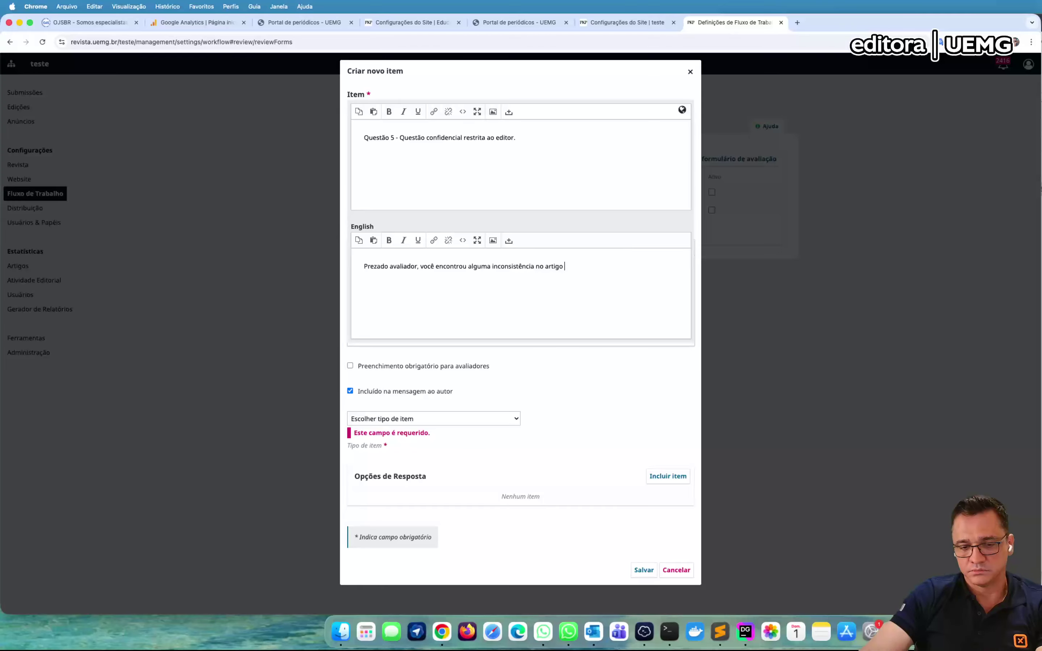
pyautogui.write('que')
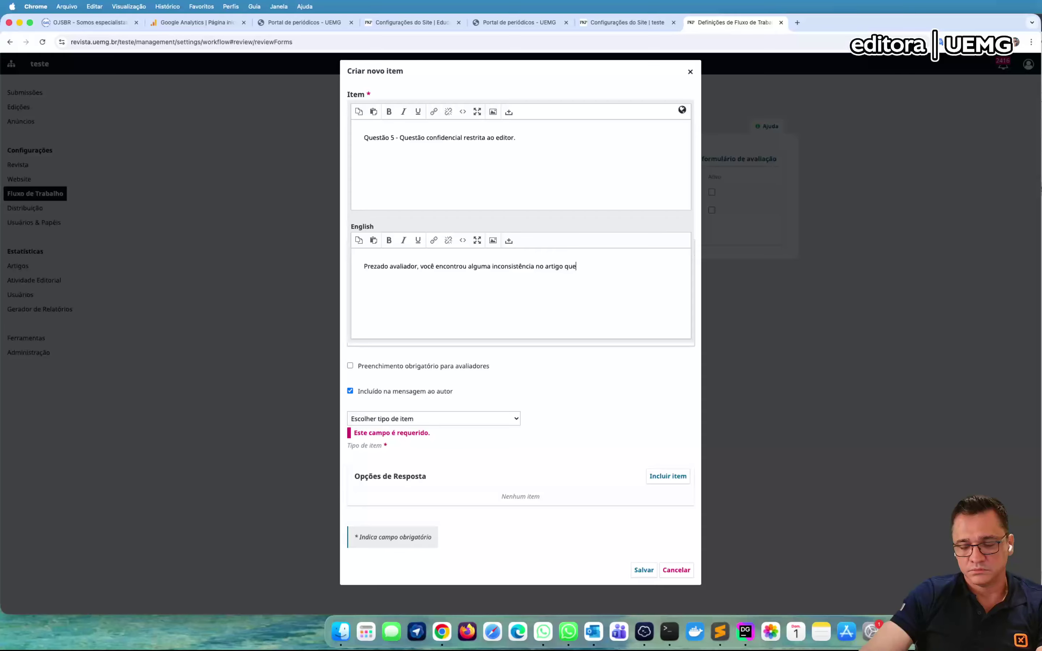
pyautogui.write(' julga ')
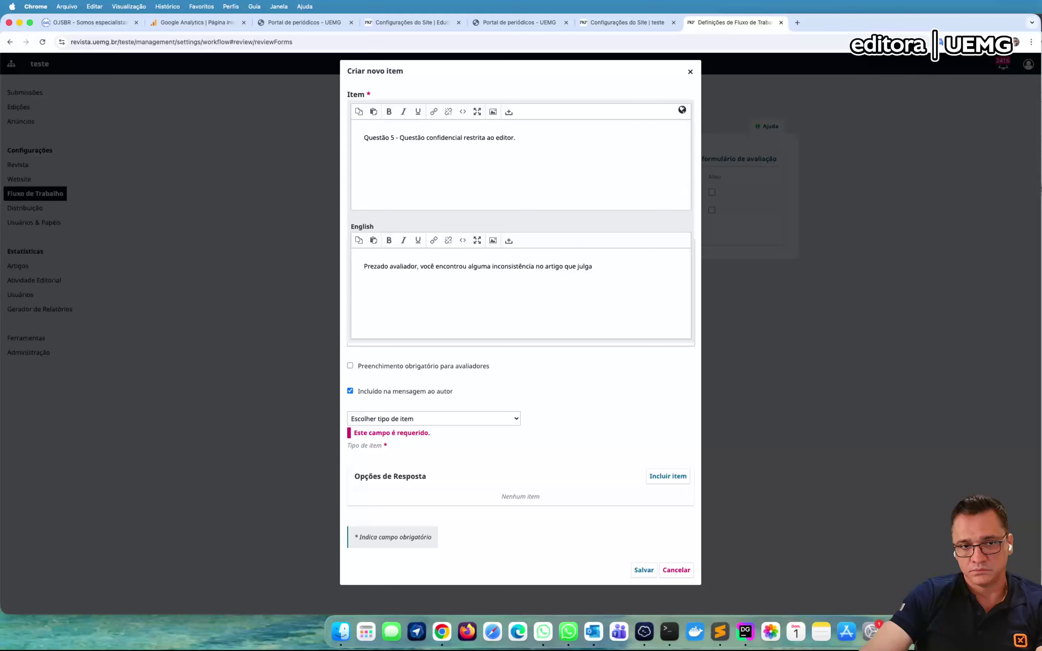
pyautogui.write('que não esteja ade')
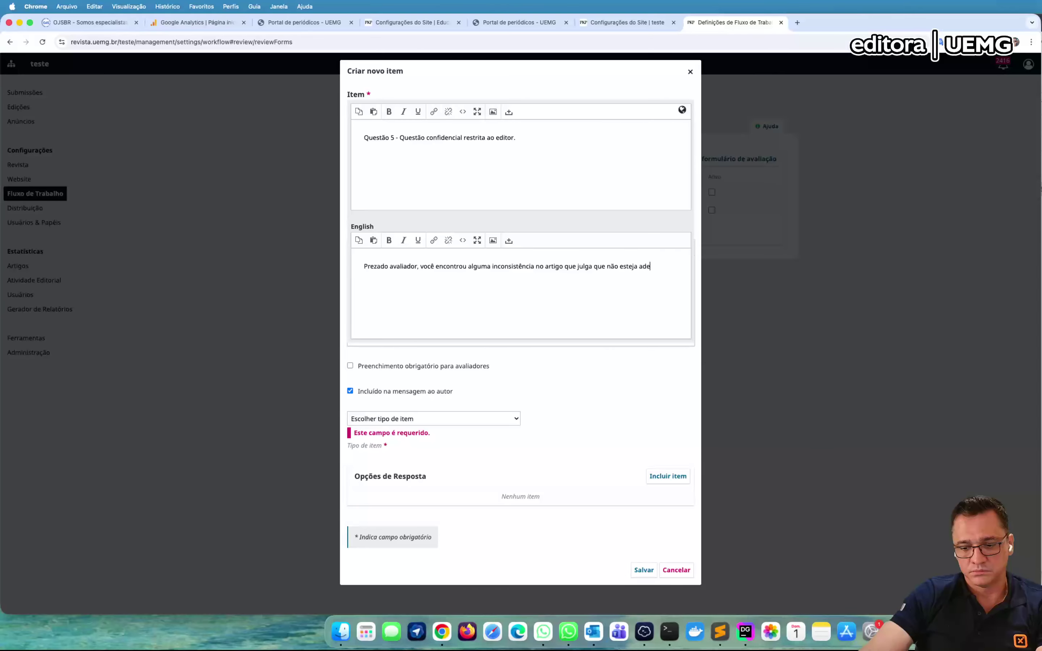
pyautogui.write('quado para ')
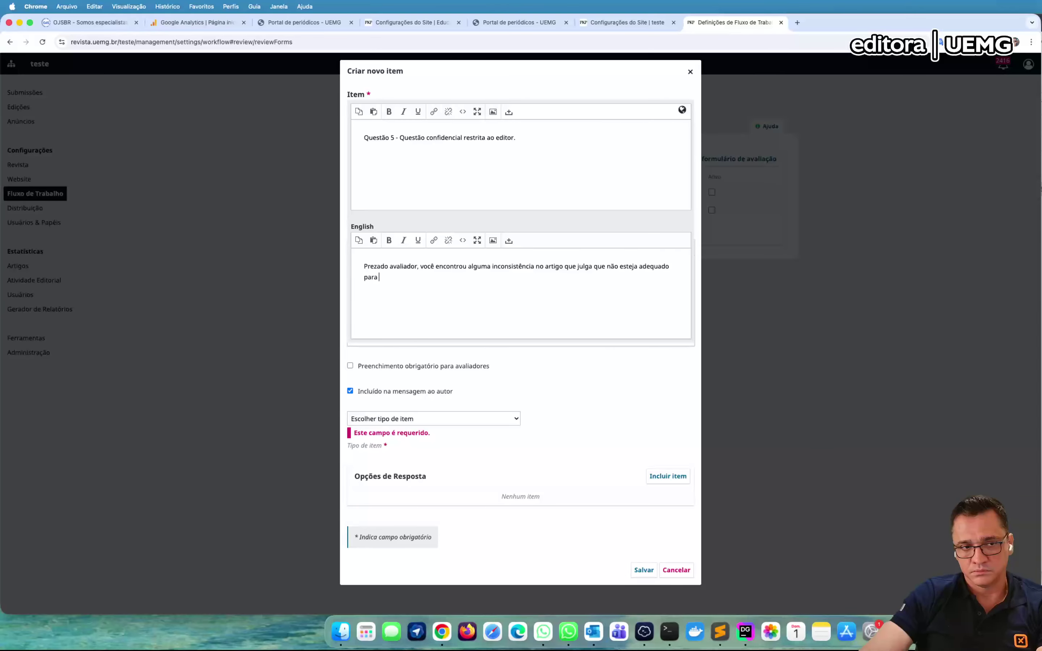
pyautogui.write('aceite na re')
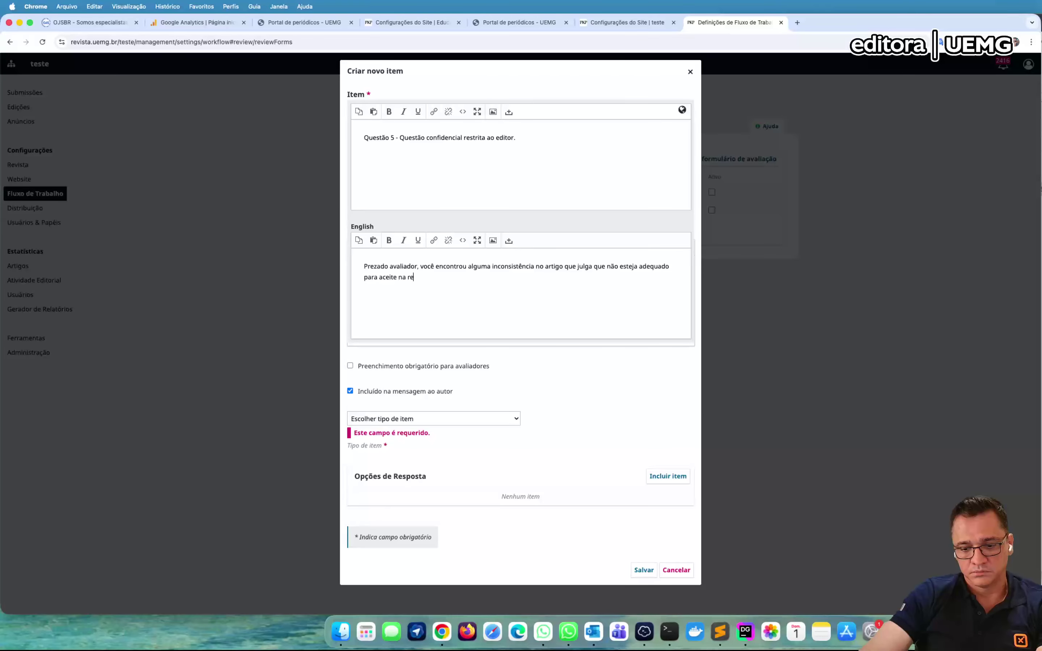
pyautogui.write('vista/')
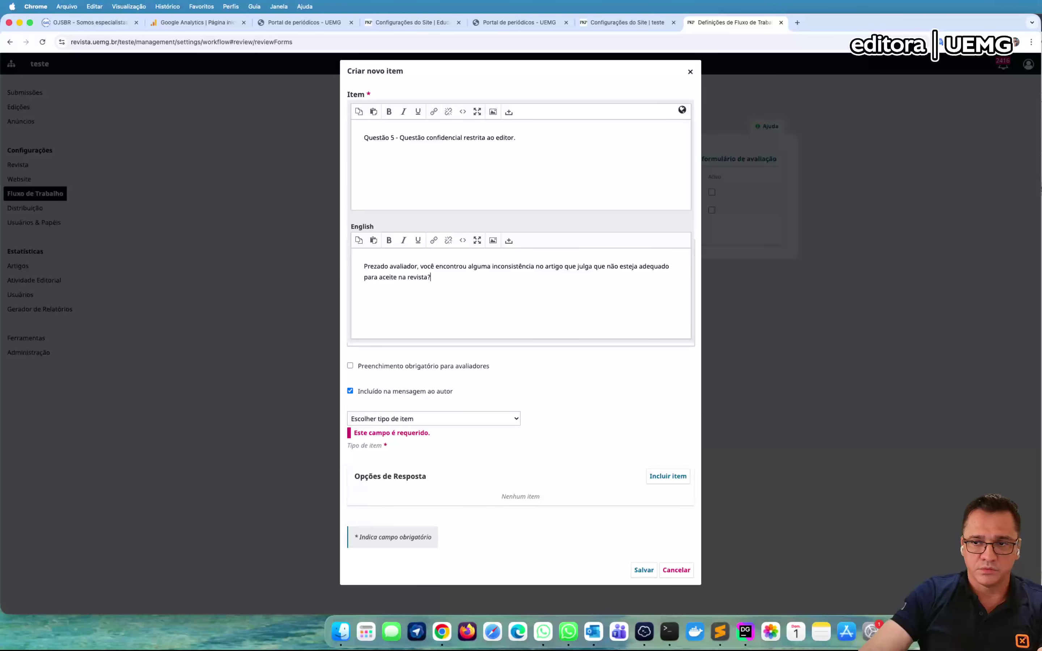
# Move the reviewer question from the item's English text into the Portuguese description of the confidential item.
pyautogui.click(528, 78)
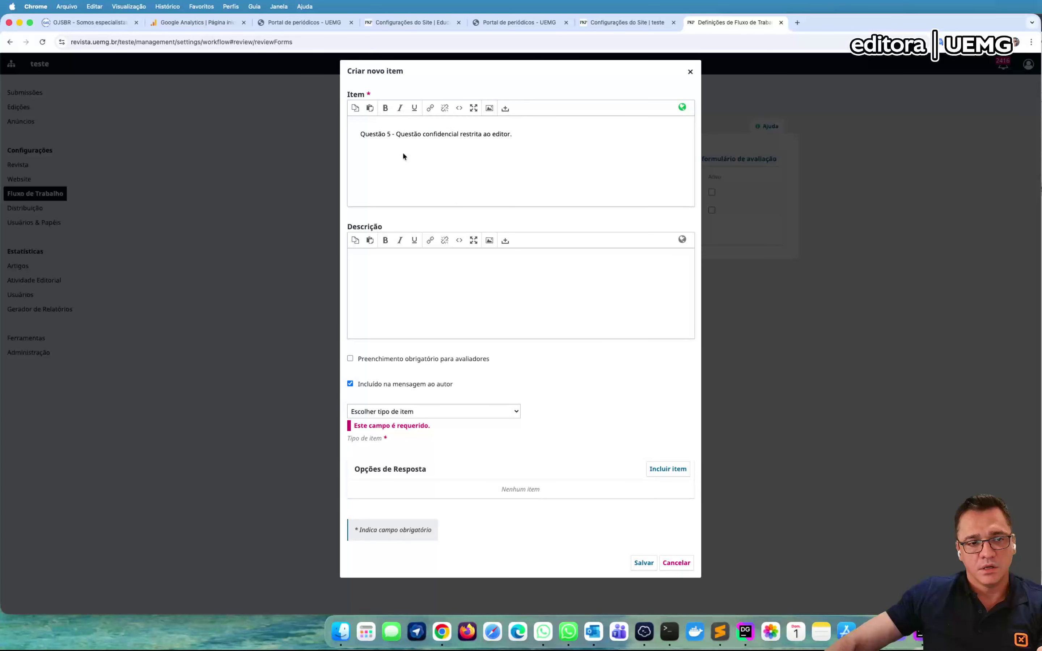
pyautogui.click(447, 273)
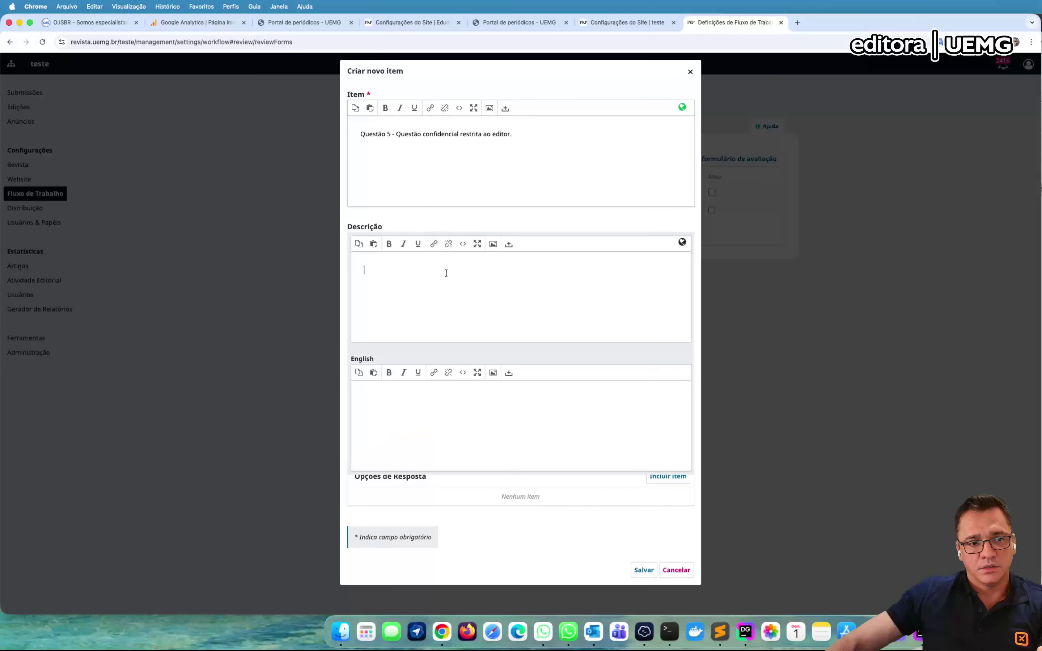
pyautogui.click(483, 174)
pyautogui.press('super+a')
pyautogui.press('super+c')
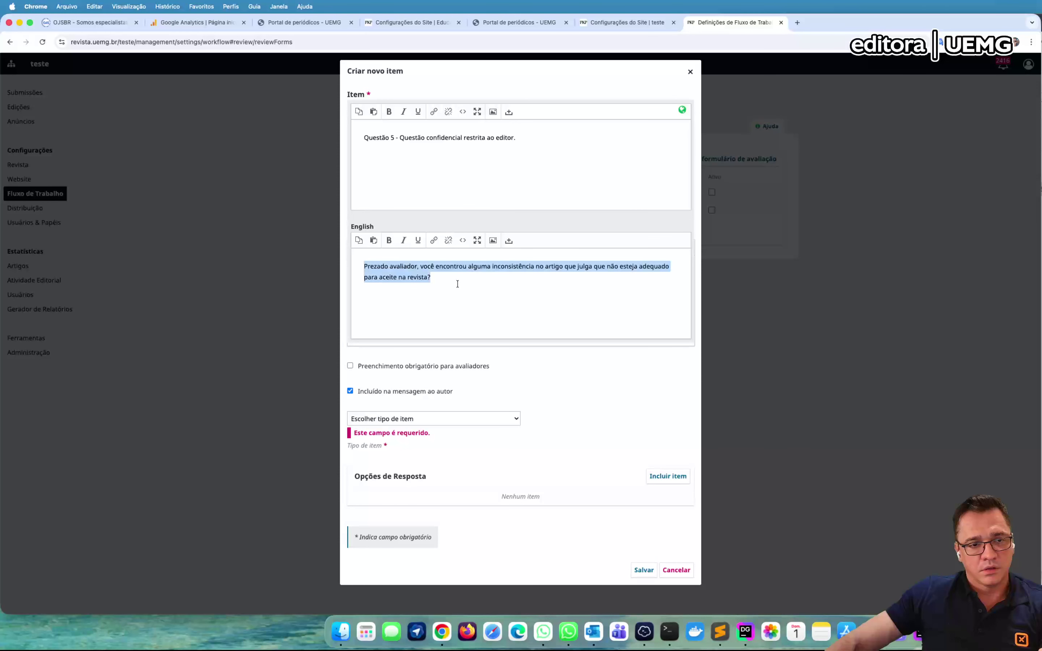
pyautogui.press('BackSpace')
pyautogui.click(499, 87)
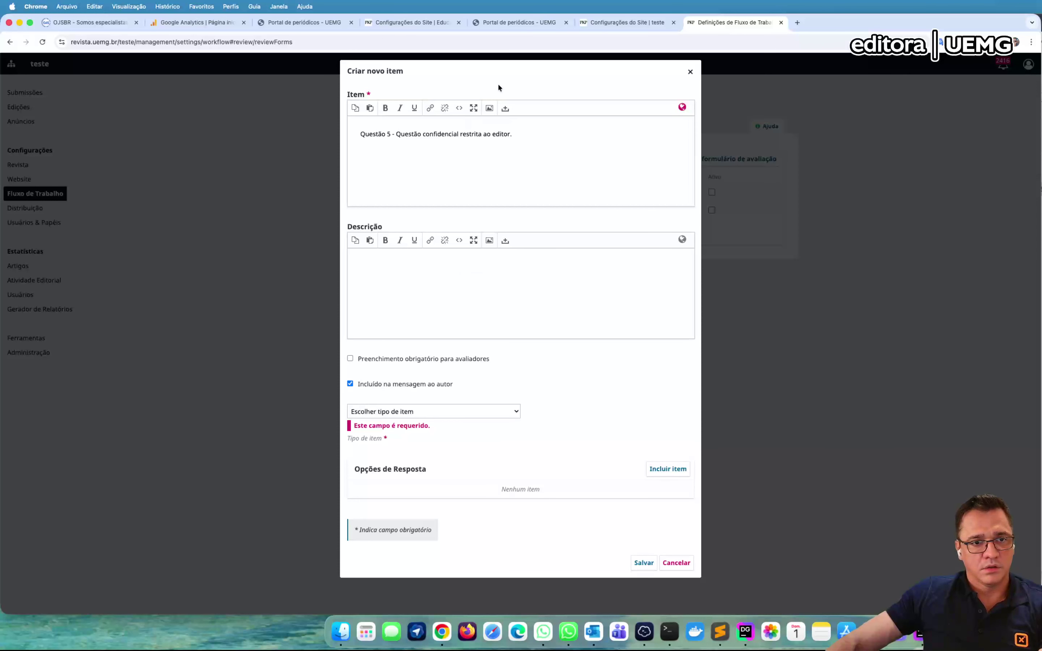
pyautogui.click(428, 301)
pyautogui.press('super+v')
pyautogui.click(532, 63)
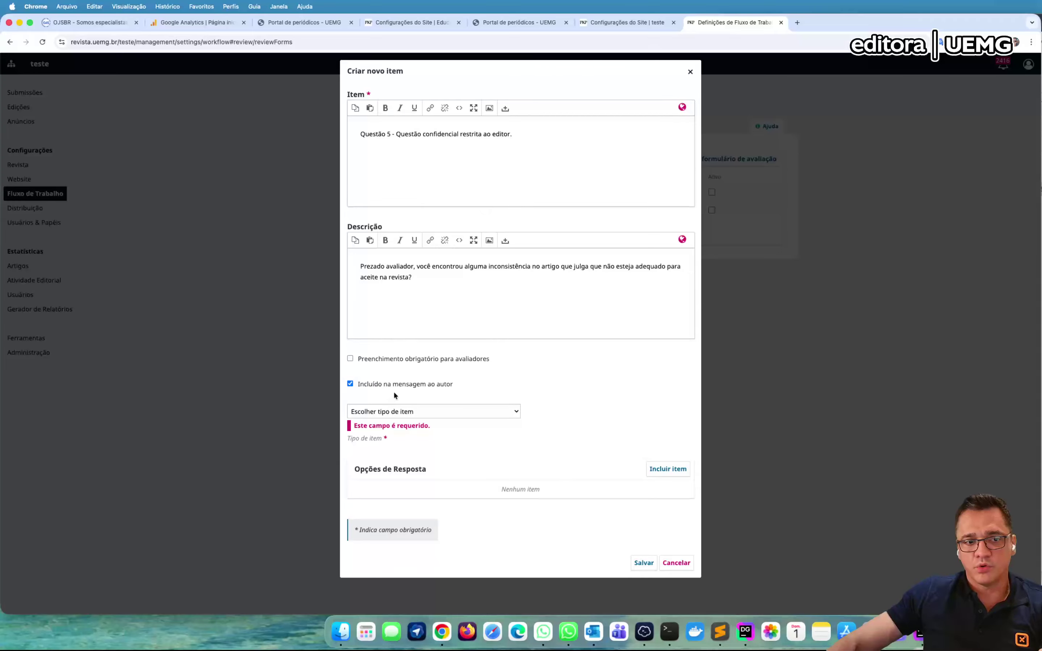
# Make the confidential item mandatory for reviewers but excluded from the message to the author, and try to save it.
pyautogui.click(373, 384)
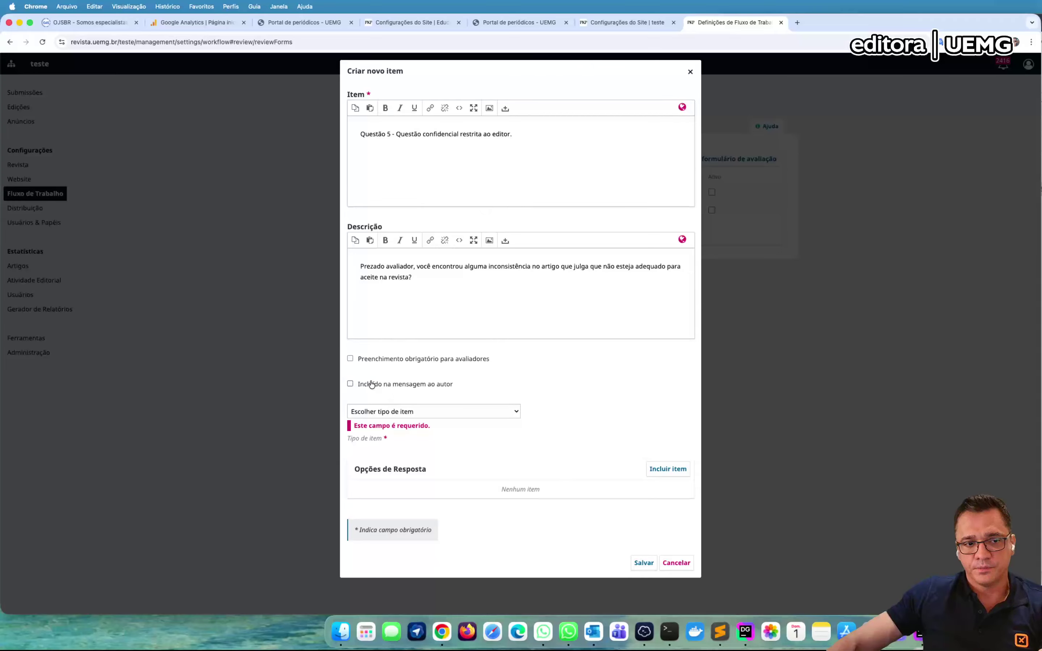
pyautogui.click(430, 360)
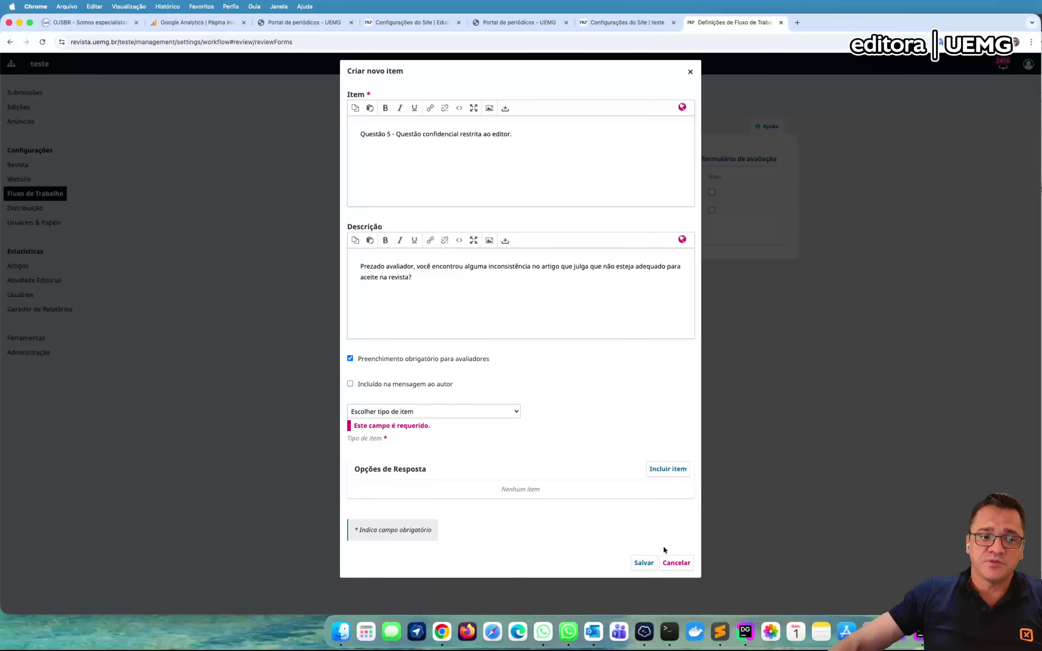
pyautogui.click(639, 566)
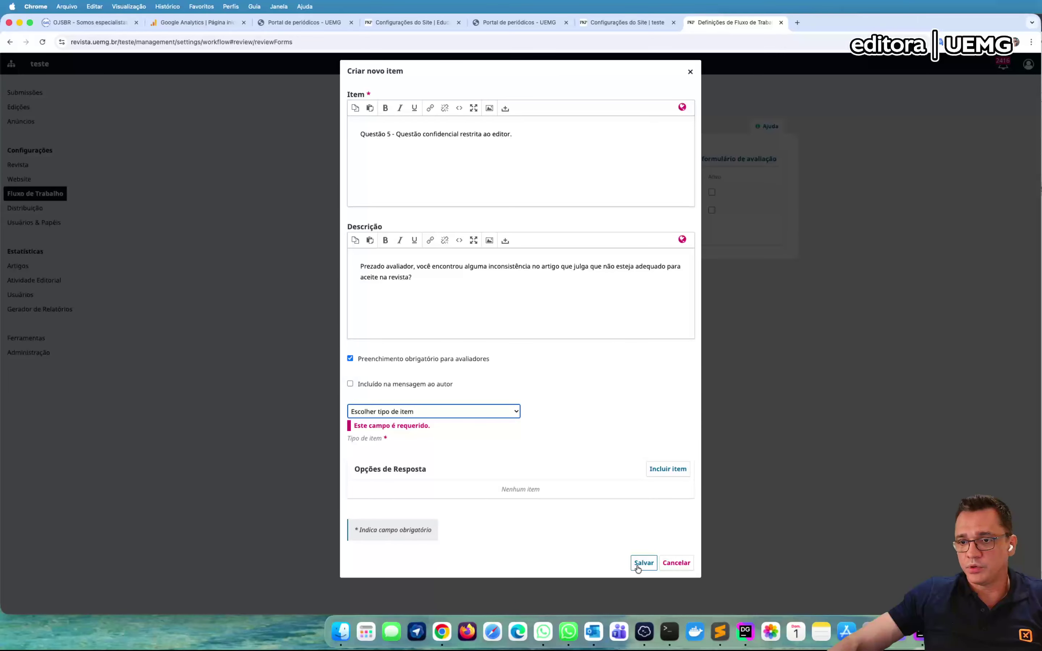
# Set the confidential item's type to "Caixa de texto estendida".
pyautogui.click(455, 285)
pyautogui.click(433, 222)
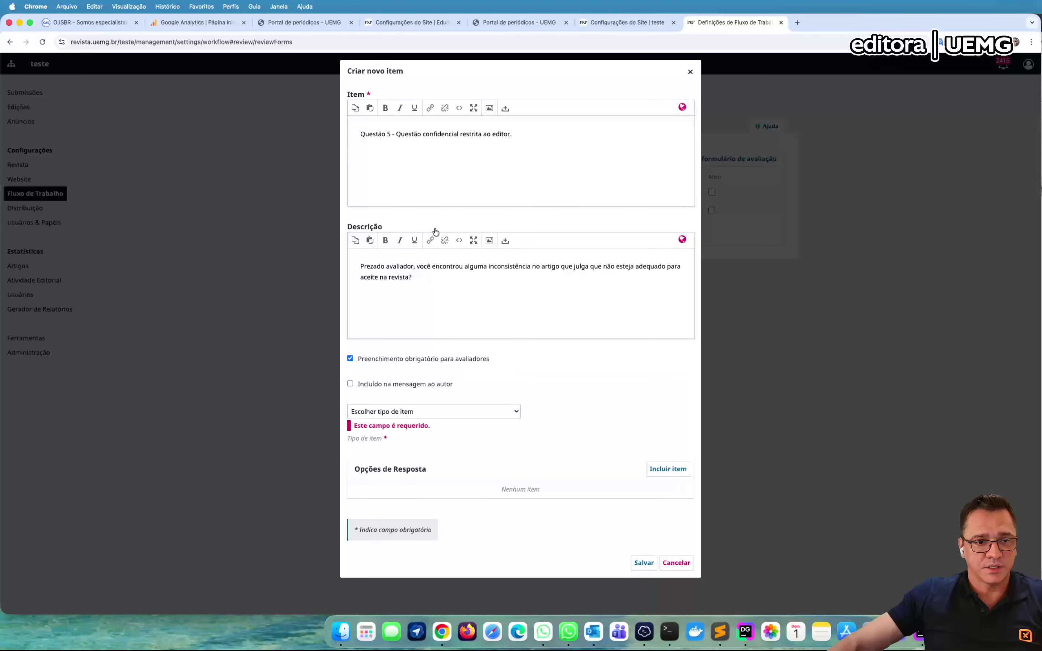
pyautogui.click(412, 412)
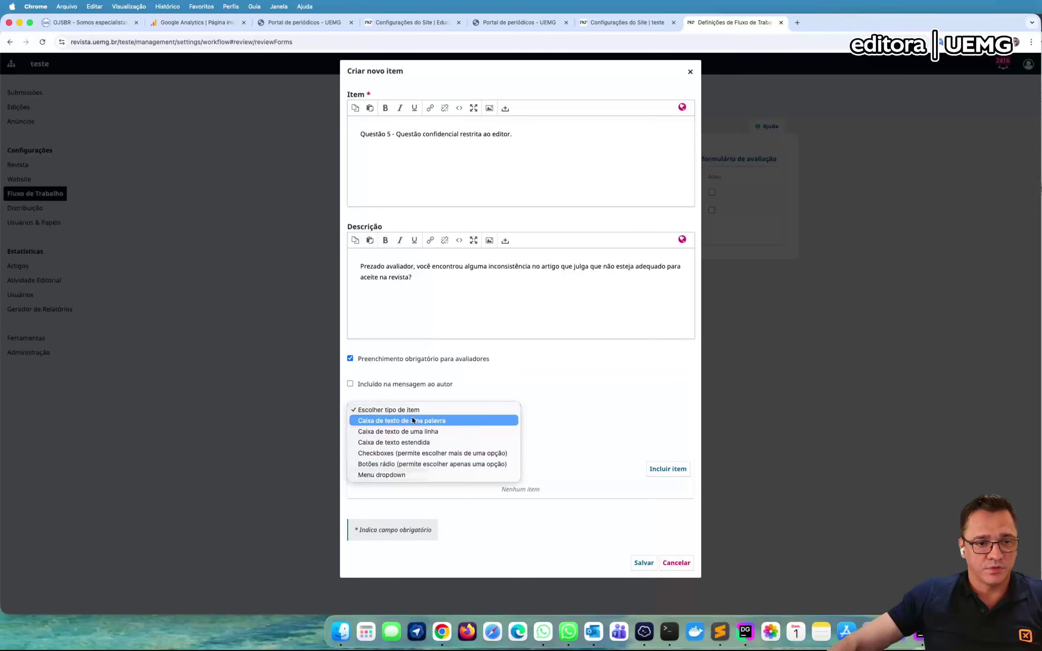
pyautogui.click(434, 441)
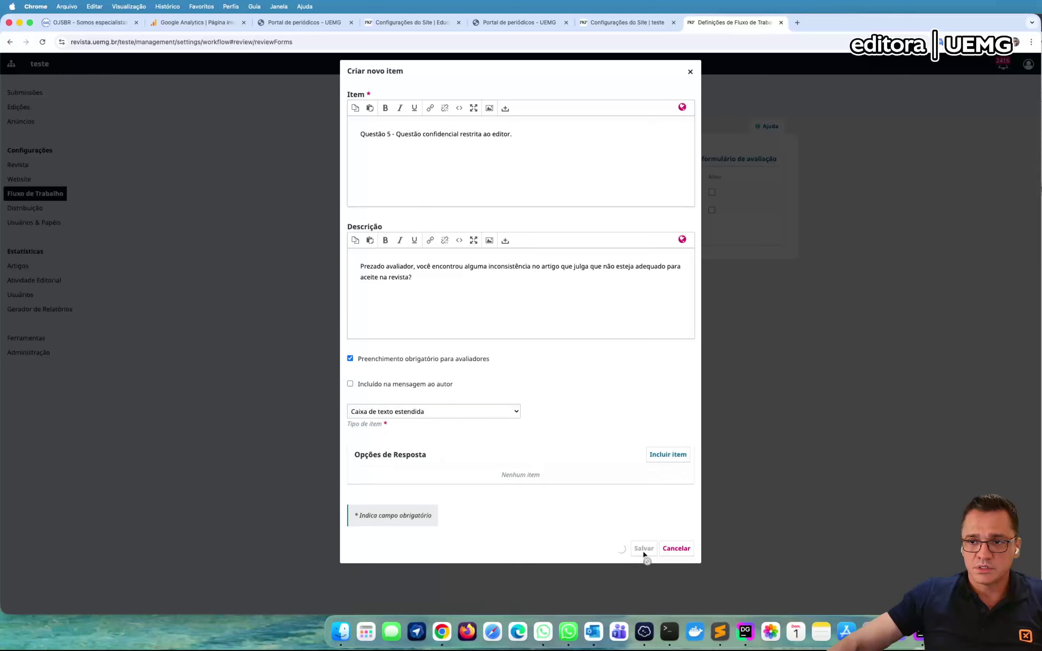
# Save the confidential question item and open the review form's preview.
pyautogui.click(643, 549)
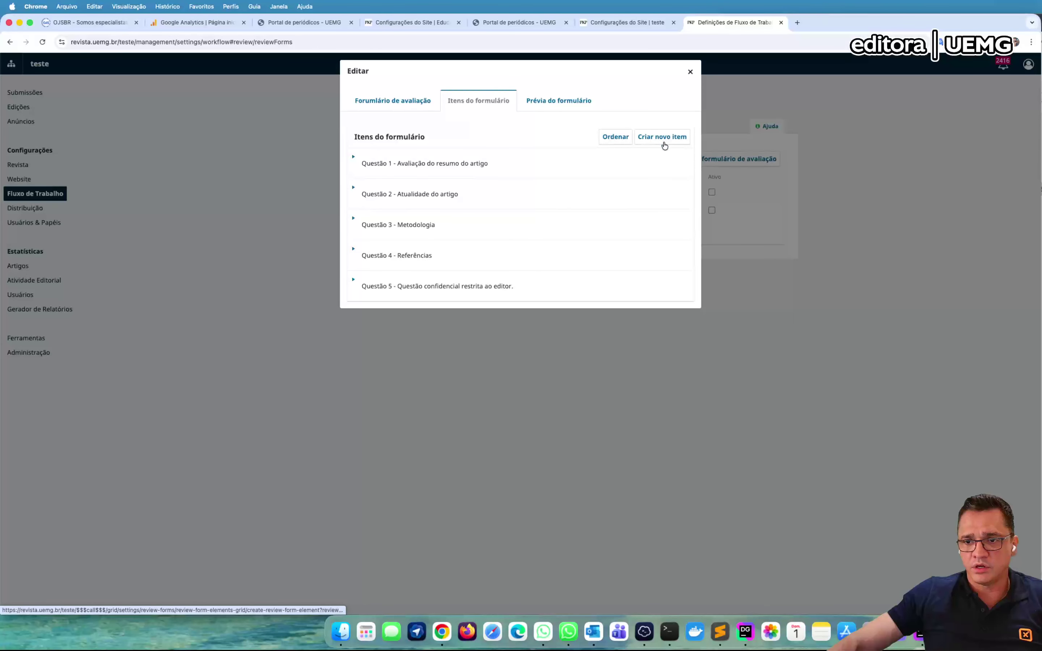
pyautogui.click(548, 98)
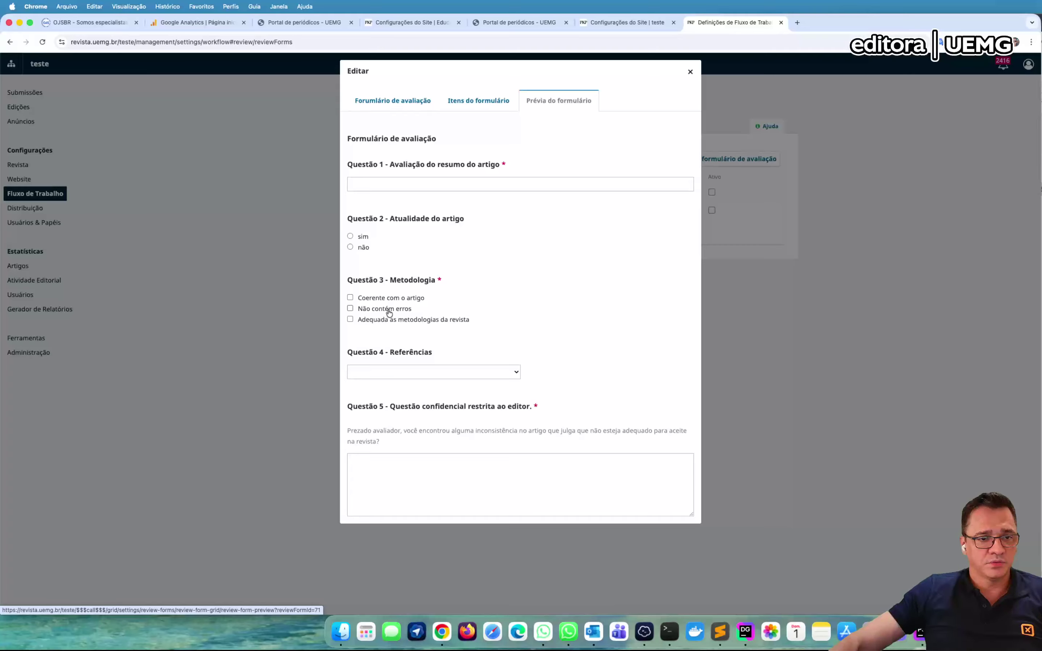
# Test the "Metodologia" checkboxes in the form preview and view the answer options of the "Referências" question.
pyautogui.click(351, 297)
pyautogui.click(350, 309)
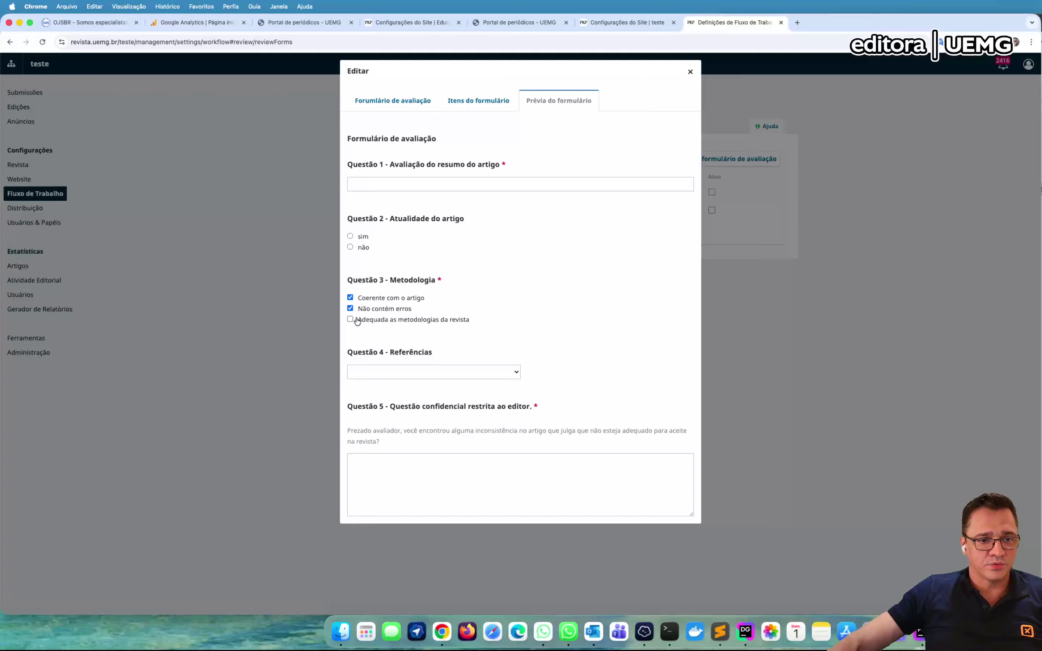
pyautogui.click(379, 298)
pyautogui.click(377, 309)
pyautogui.click(387, 372)
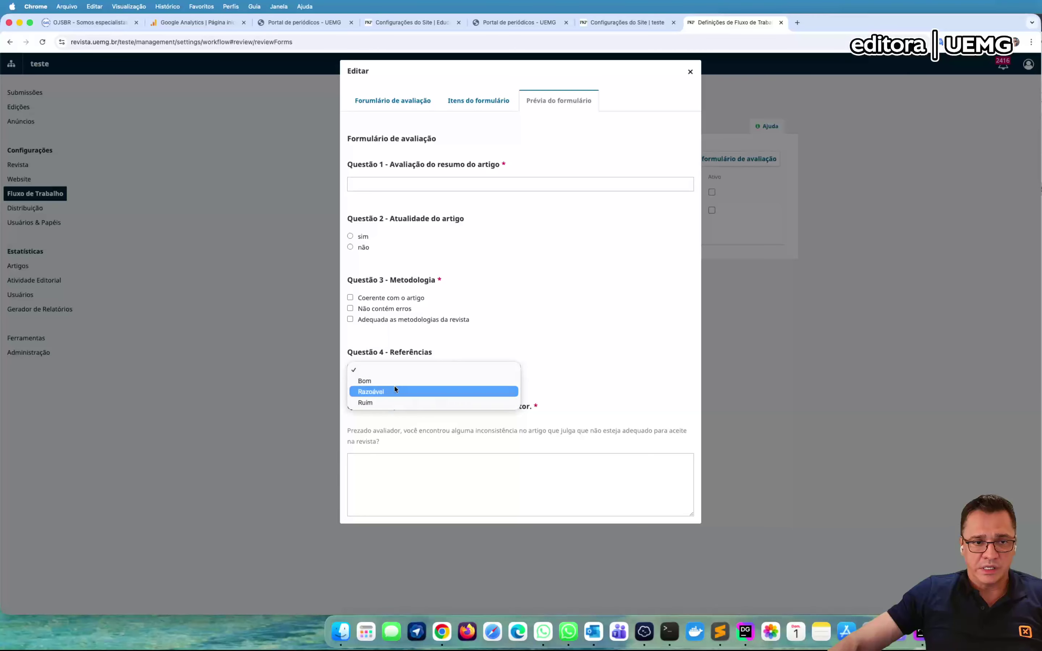
pyautogui.click(507, 309)
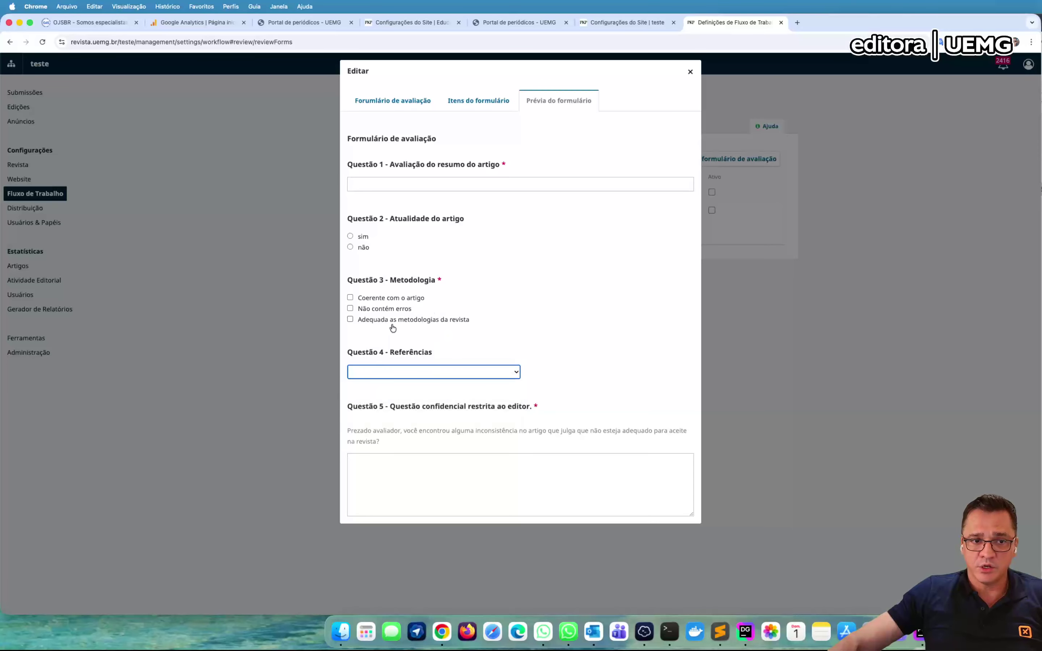
# Try sample answers to the "Atualidade do artigo" and "Metodologia" questions, review the confidential question, and close the form.
pyautogui.click(374, 298)
pyautogui.click(374, 320)
pyautogui.click(362, 245)
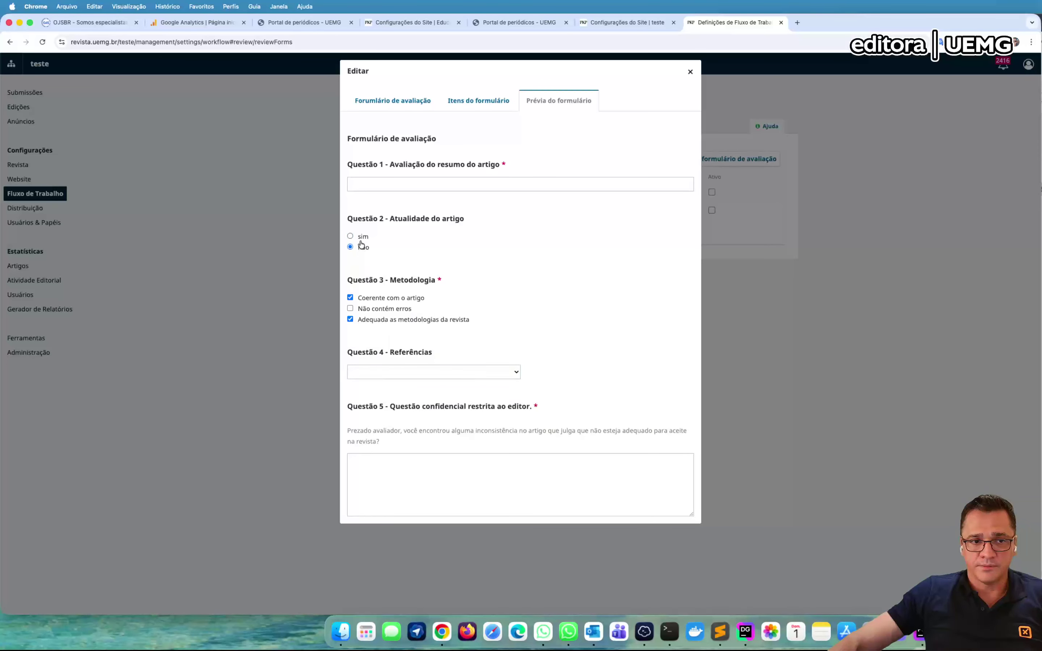
pyautogui.click(429, 461)
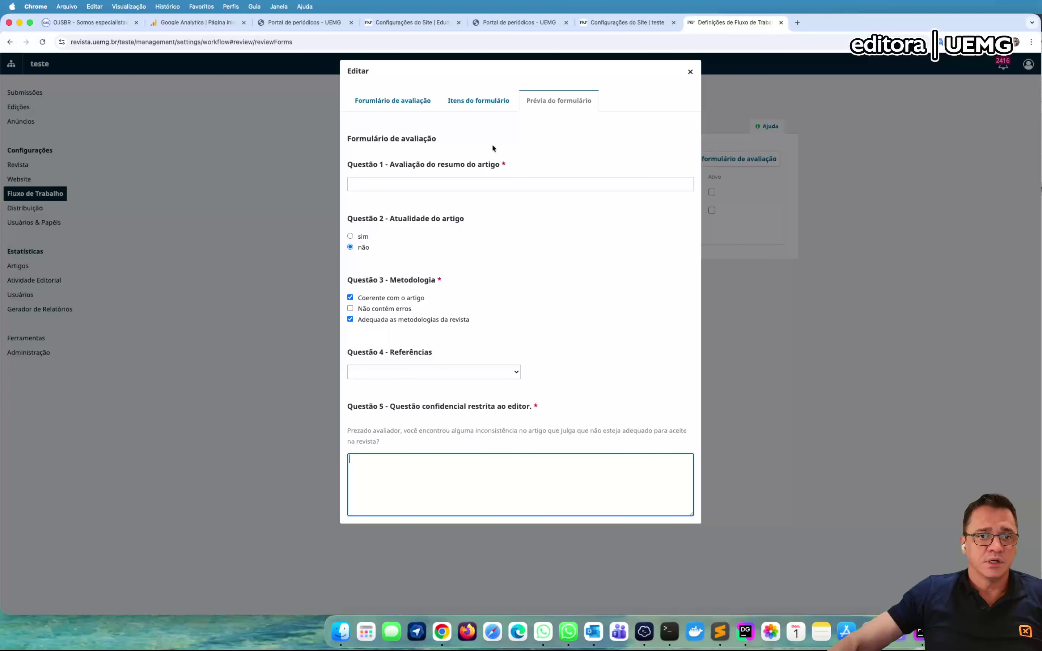
pyautogui.moveTo(347, 219); pyautogui.dragTo(470, 244)
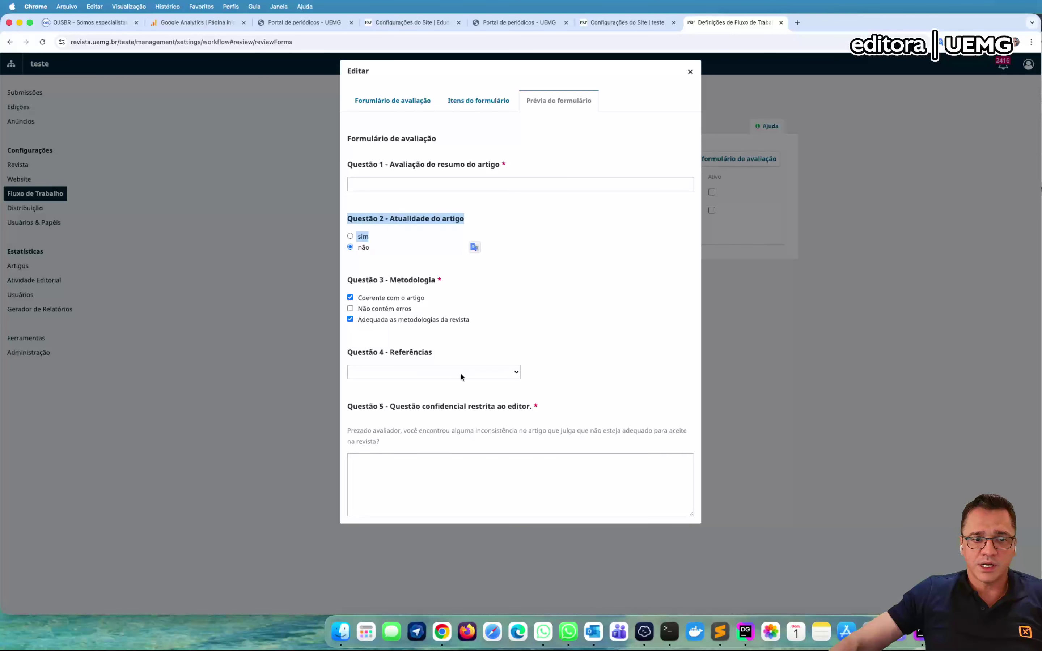
pyautogui.click(679, 319)
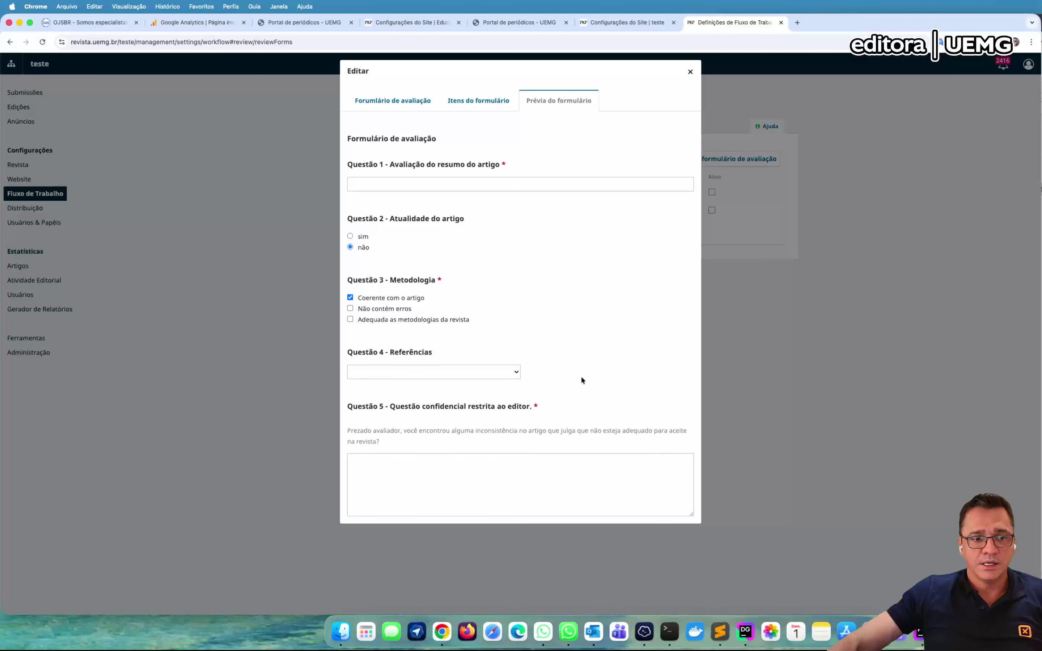
pyautogui.moveTo(533, 407); pyautogui.dragTo(412, 409)
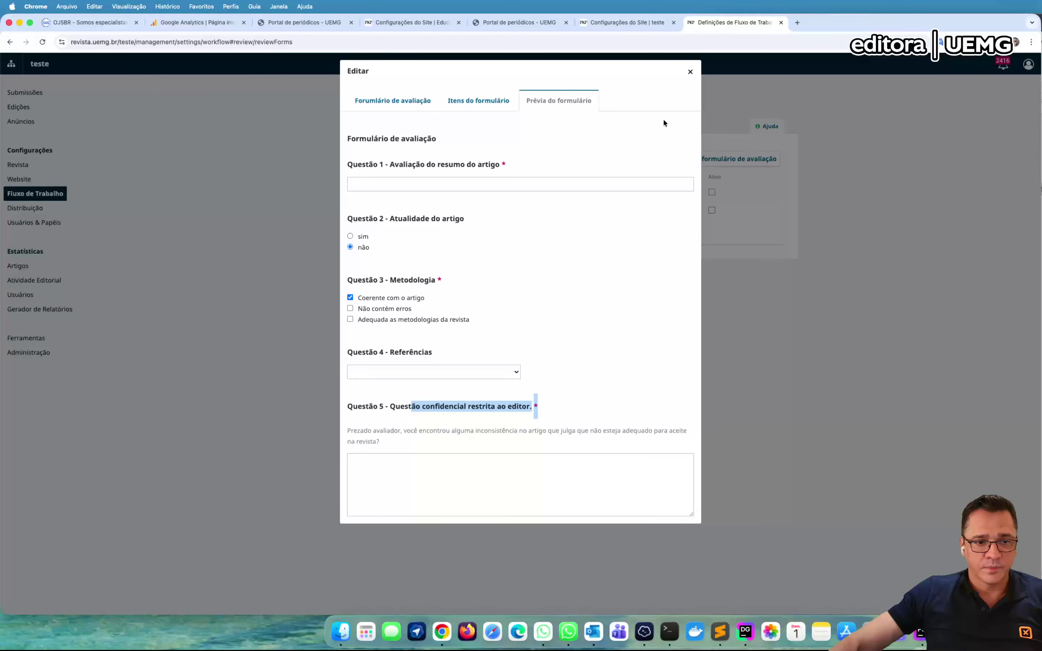
pyautogui.click(691, 72)
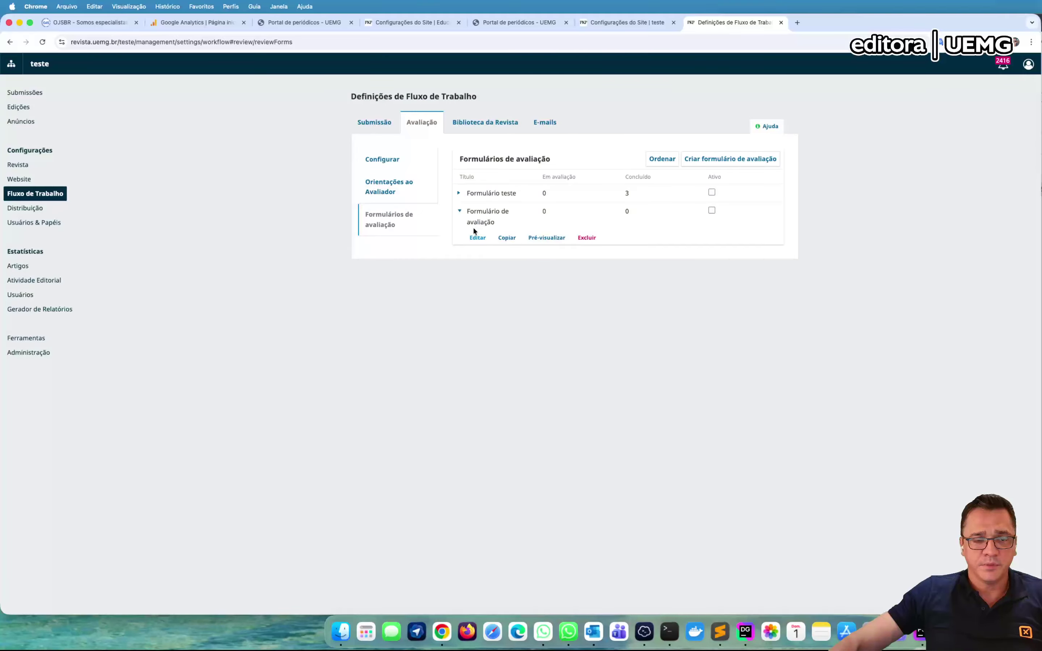
# Preview "Formulário de avaliação" from the list of review forms and activate it.
pyautogui.moveTo(470, 210); pyautogui.dragTo(573, 215)
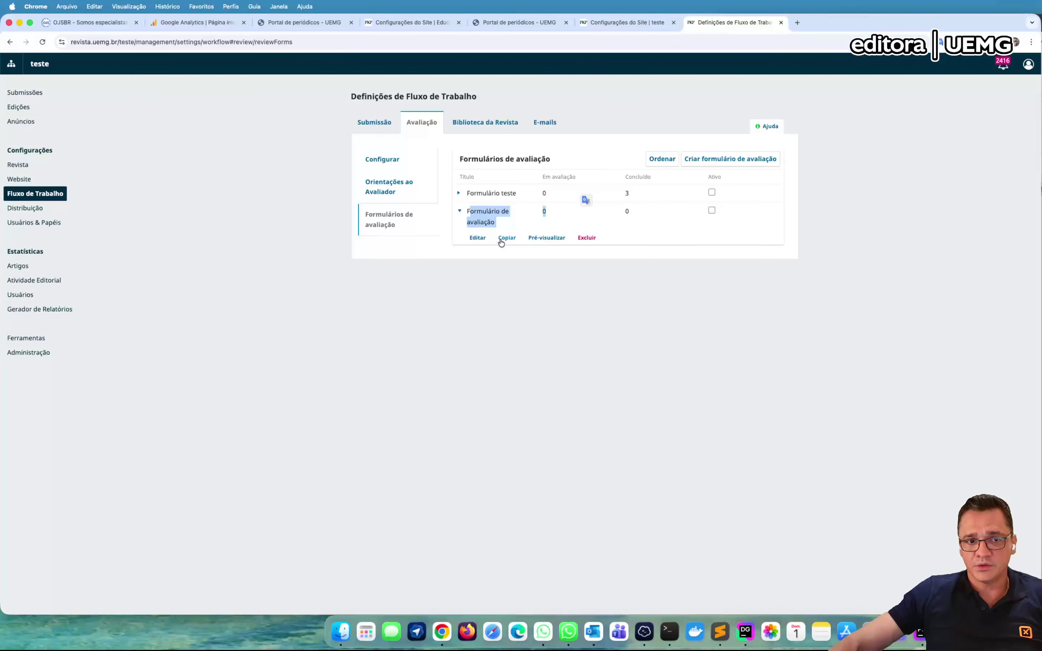
pyautogui.click(544, 238)
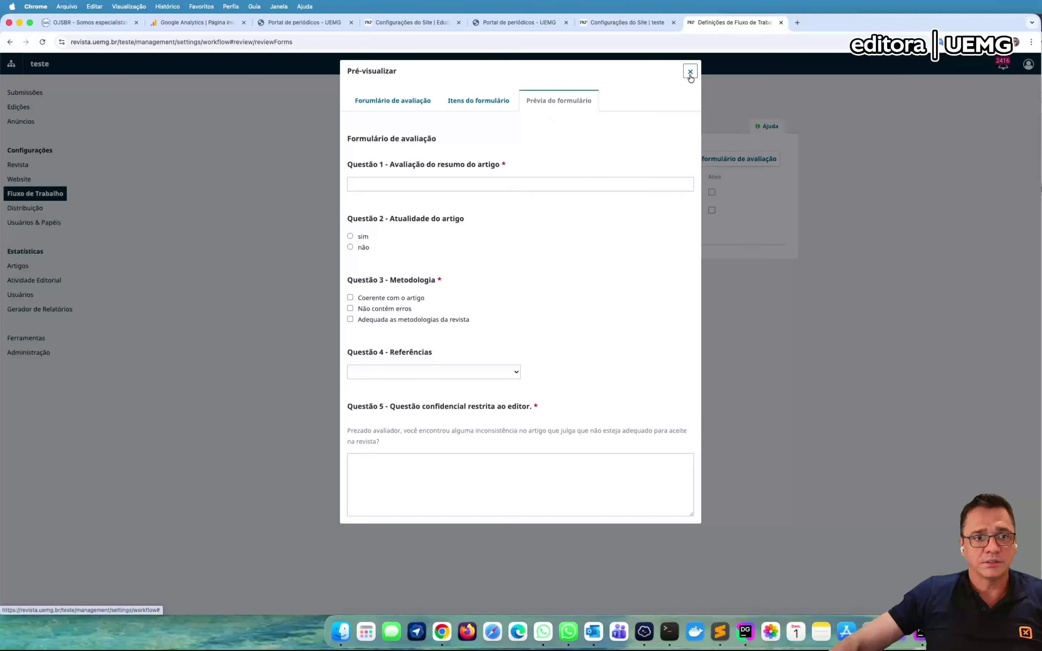
pyautogui.click(690, 72)
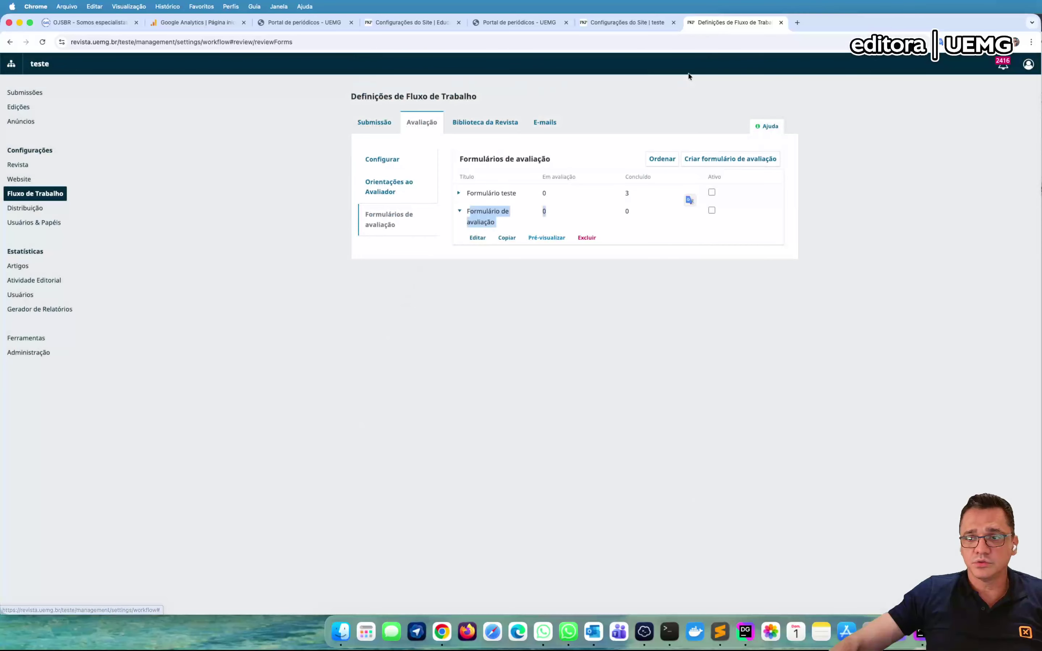
pyautogui.click(712, 211)
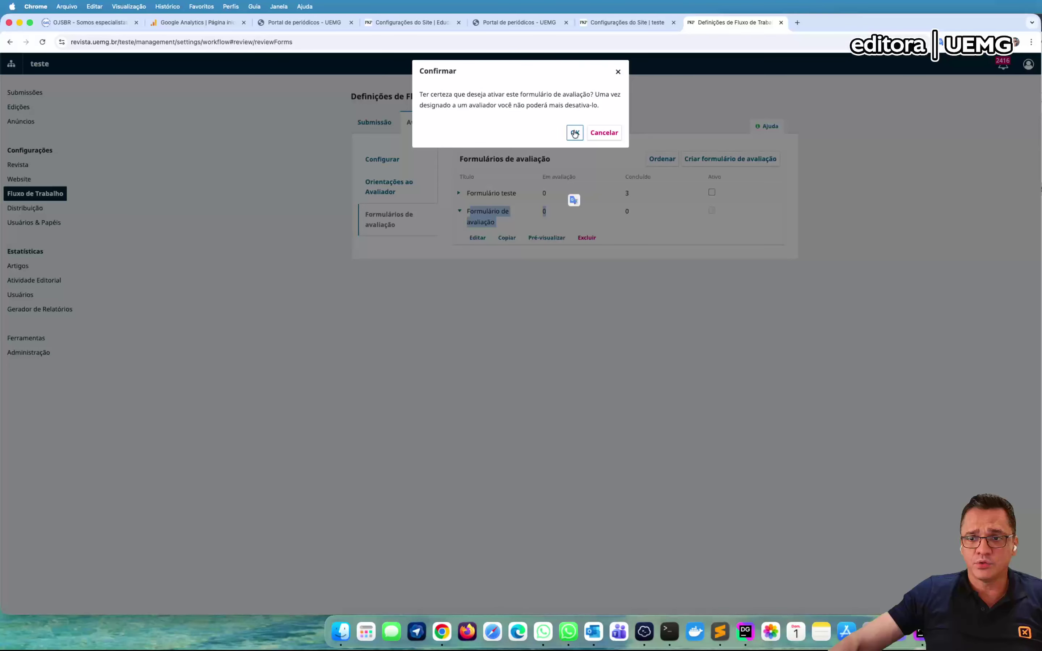
pyautogui.click(575, 133)
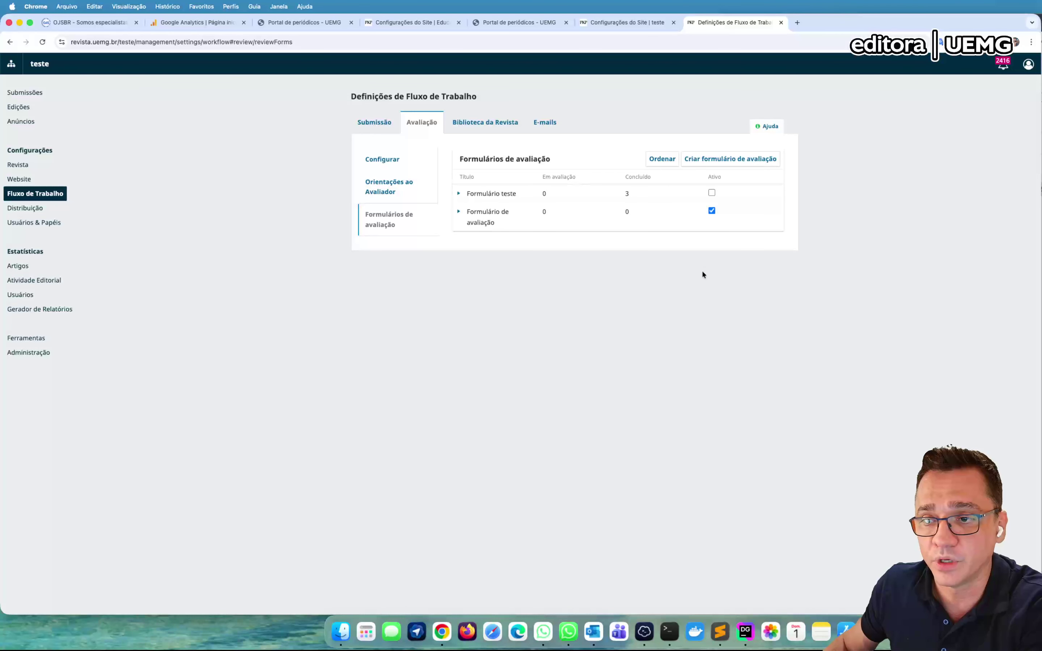
# Assign "Formulário de avaliação" as the review form of the journal's "Artigos" section and save the section.
pyautogui.click(19, 165)
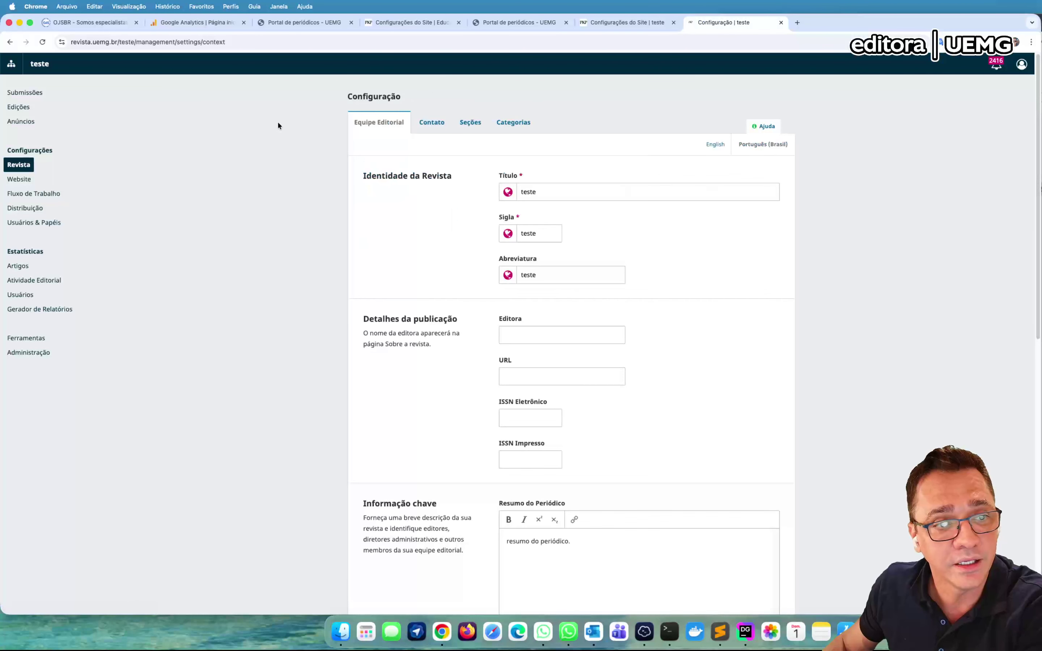
pyautogui.click(470, 123)
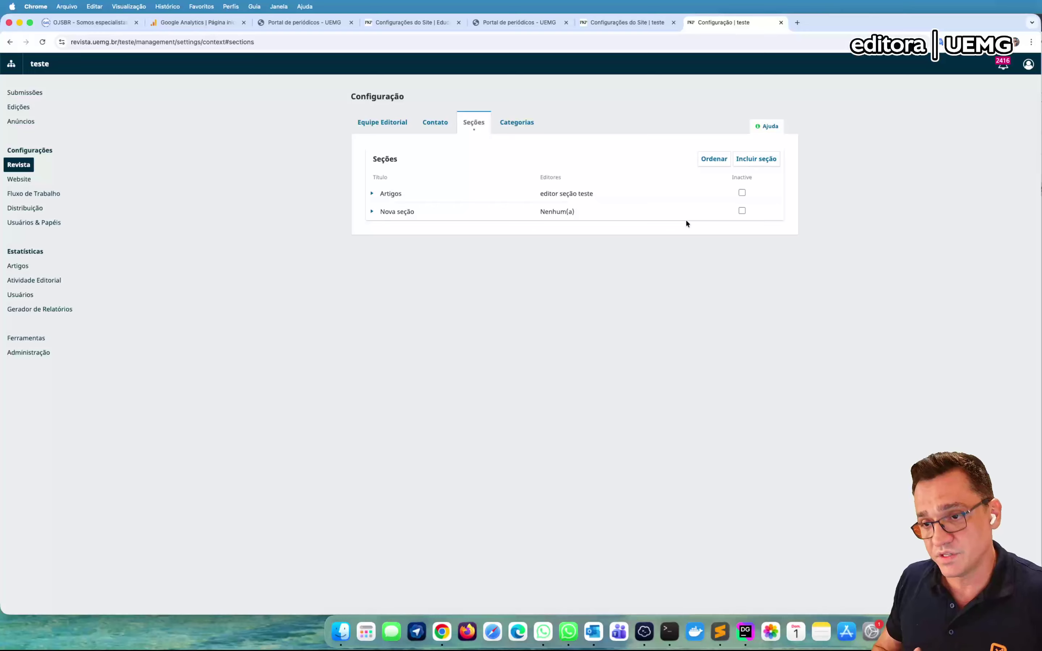
pyautogui.click(371, 196)
pyautogui.click(386, 209)
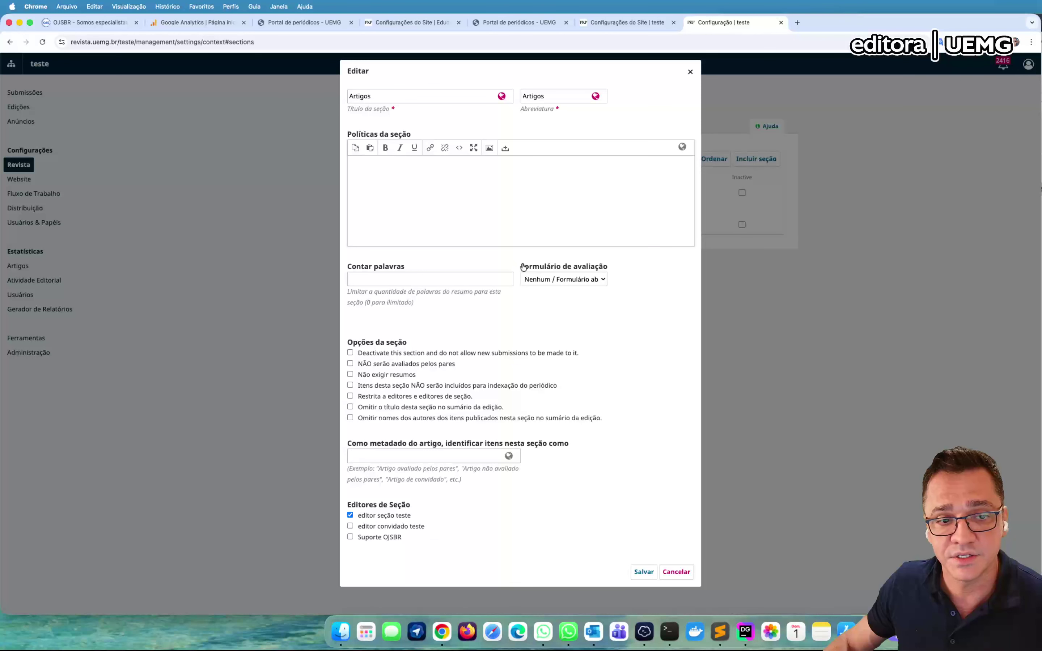
pyautogui.moveTo(524, 266); pyautogui.dragTo(626, 269)
pyautogui.click(589, 277)
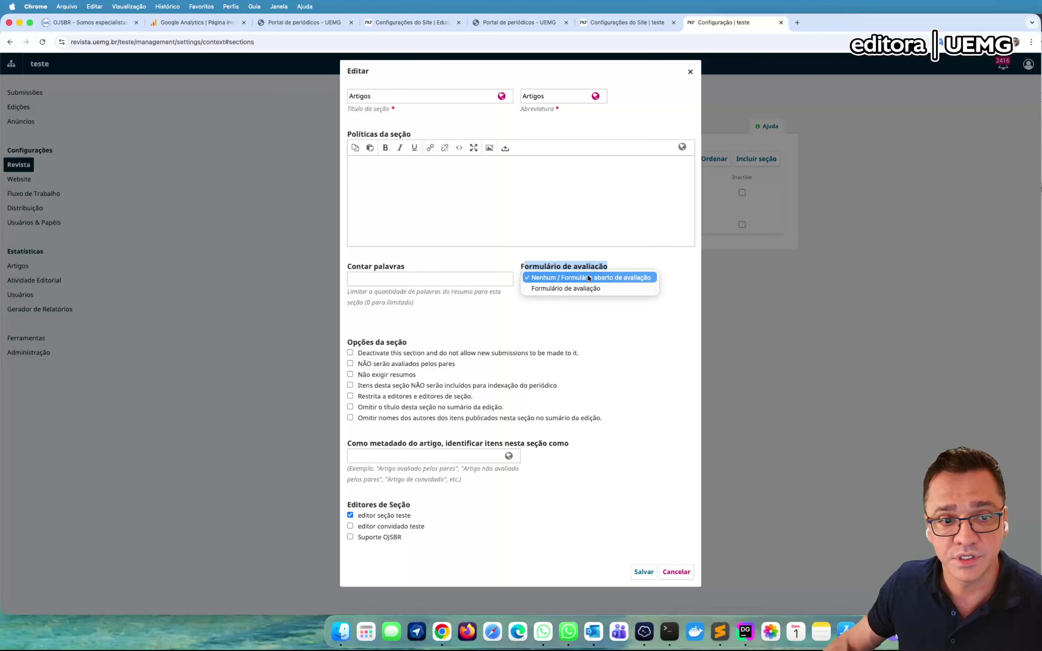
pyautogui.click(564, 289)
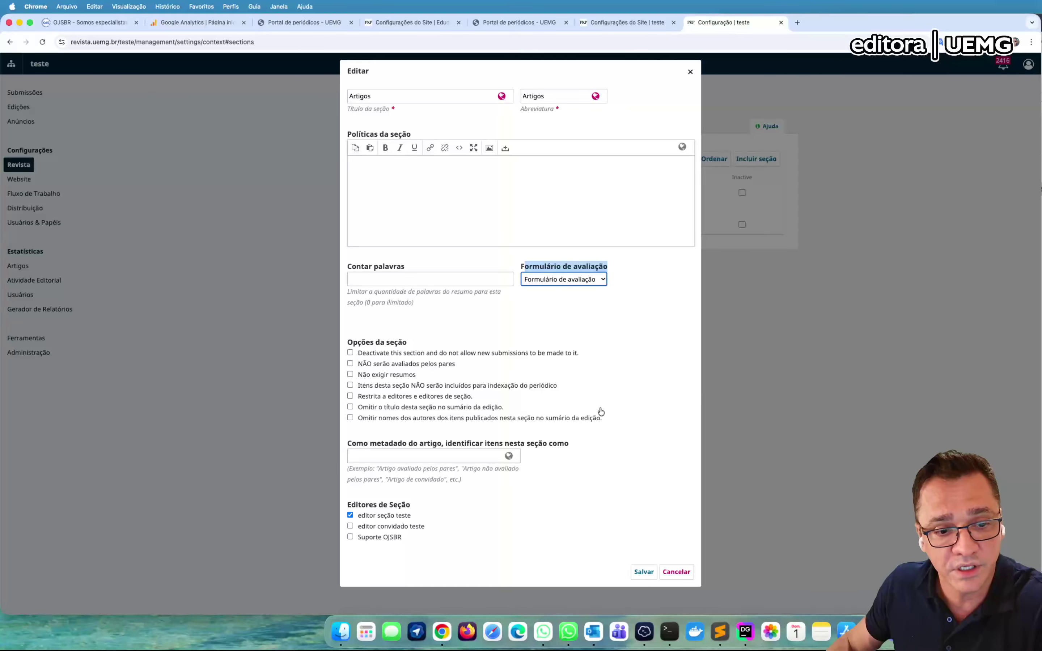
pyautogui.click(650, 573)
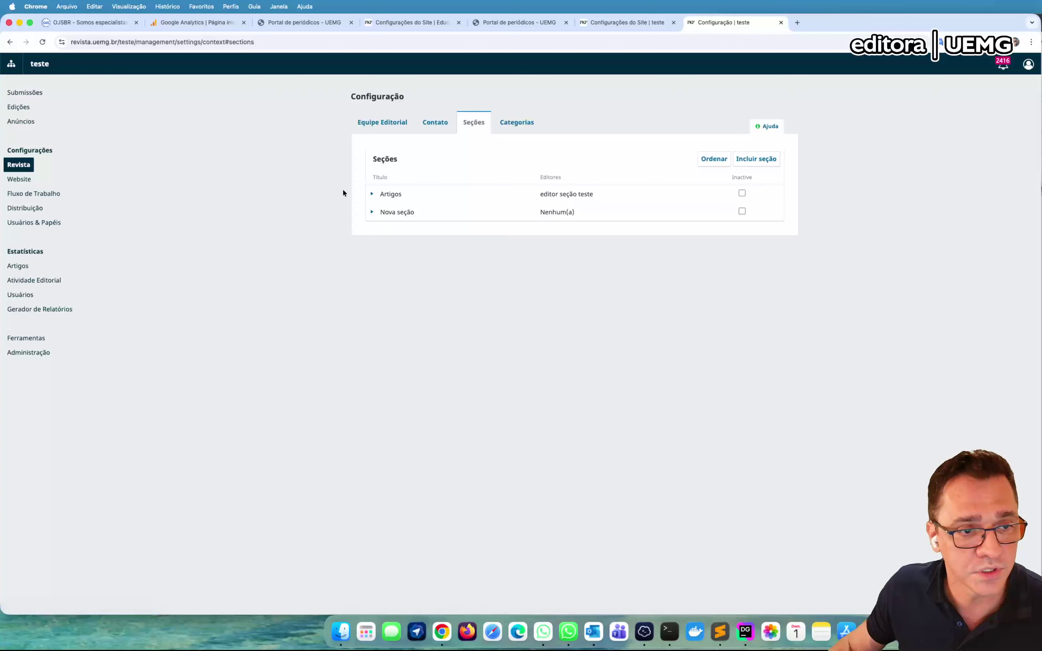
# Set the review form of the "Nova seção" section to "Formulário de avaliação" and save the section.
pyautogui.click(373, 213)
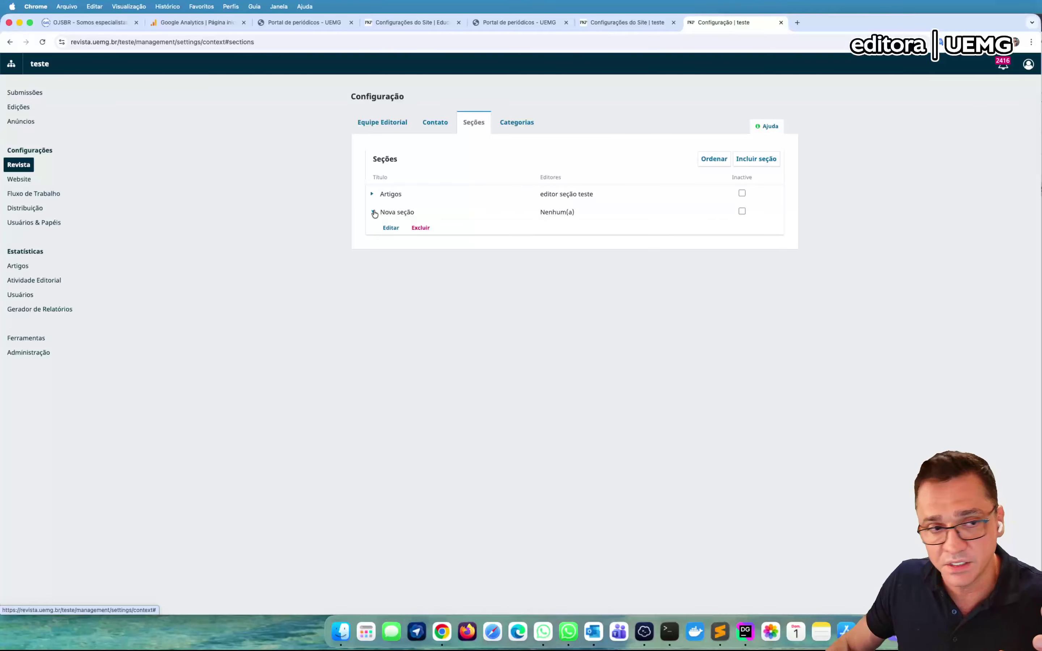
pyautogui.click(384, 231)
pyautogui.click(564, 279)
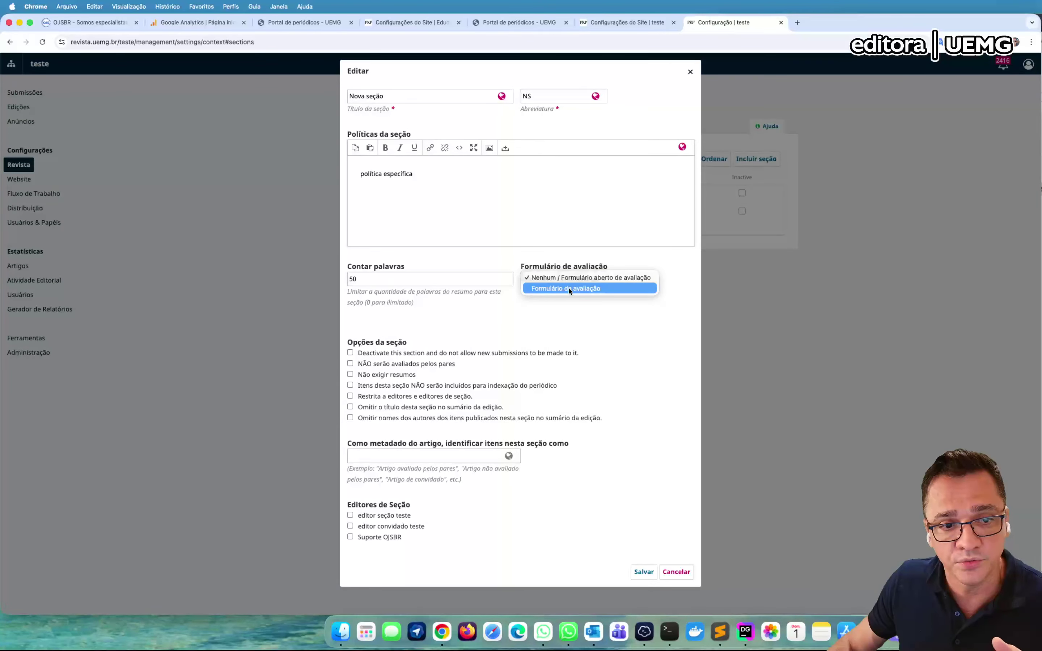
pyautogui.click(570, 291)
pyautogui.click(645, 572)
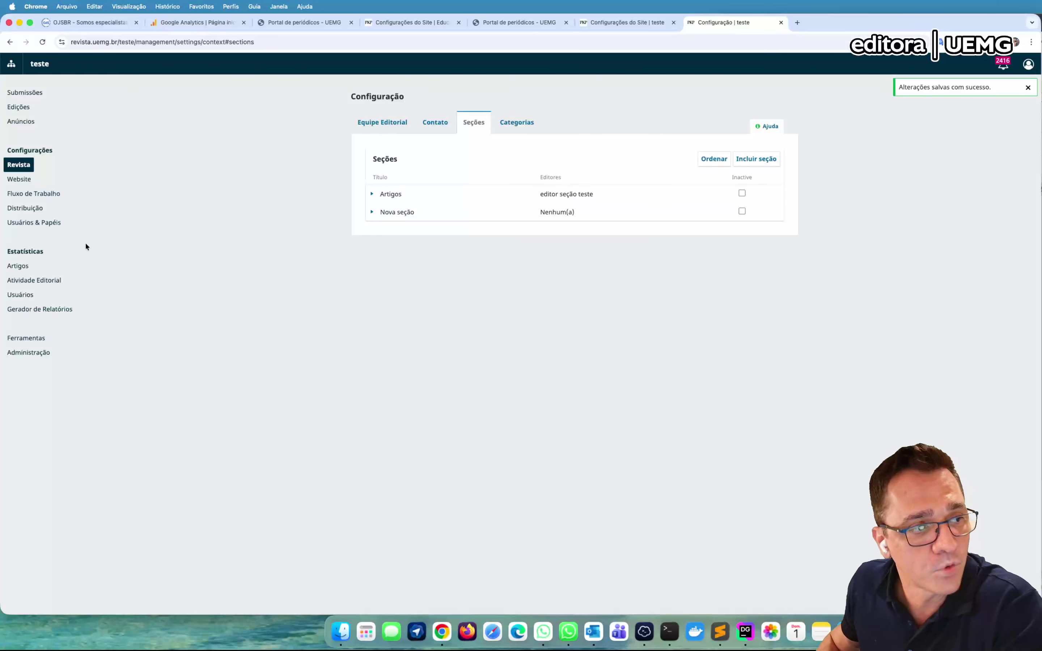
# Open the submission "tt: tt" and send it with all three submission files to the review stage.
pyautogui.click(25, 93)
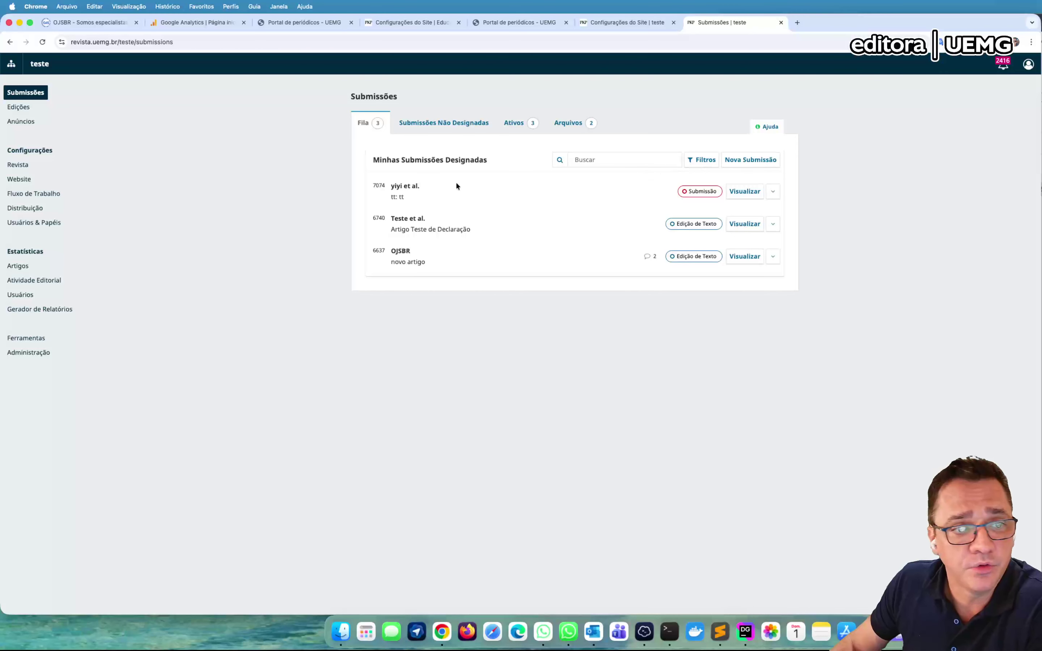
pyautogui.moveTo(405, 185); pyautogui.dragTo(678, 192)
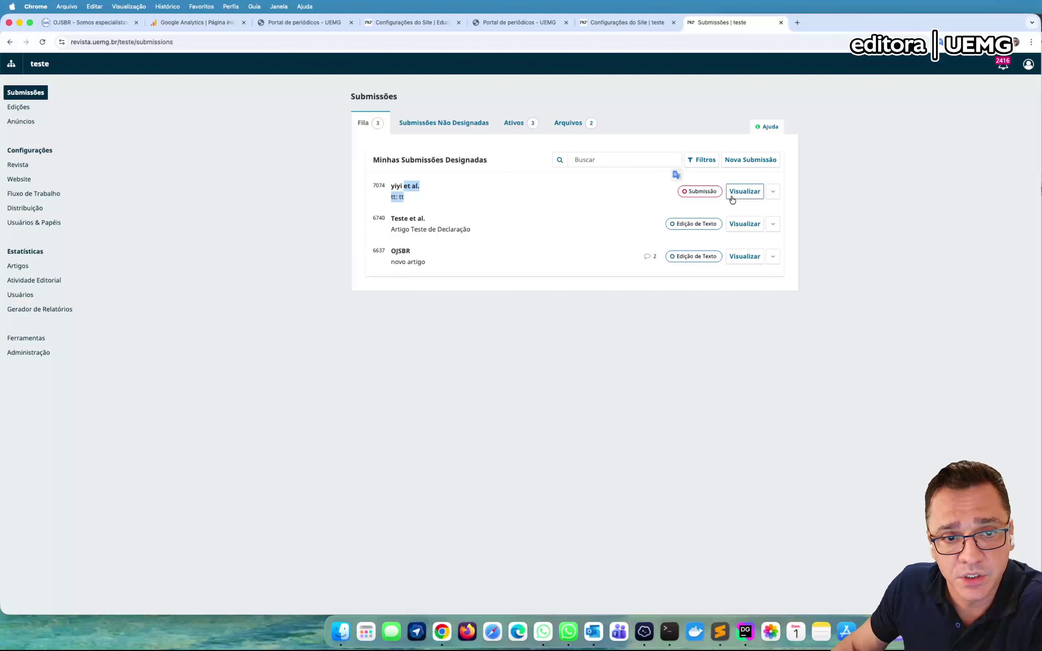
pyautogui.click(758, 193)
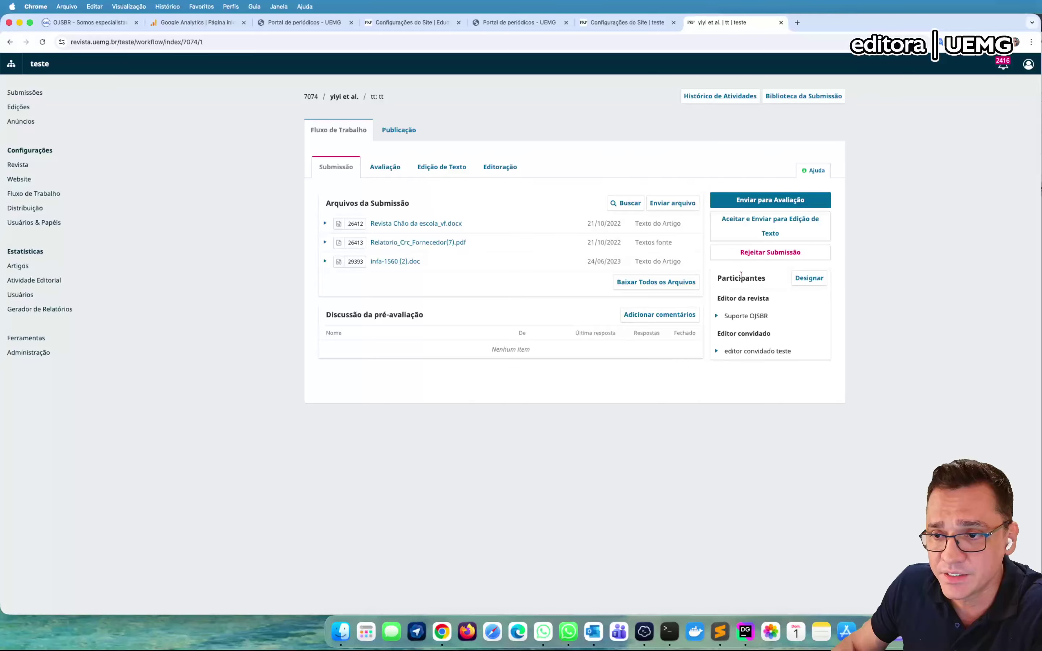
pyautogui.click(763, 200)
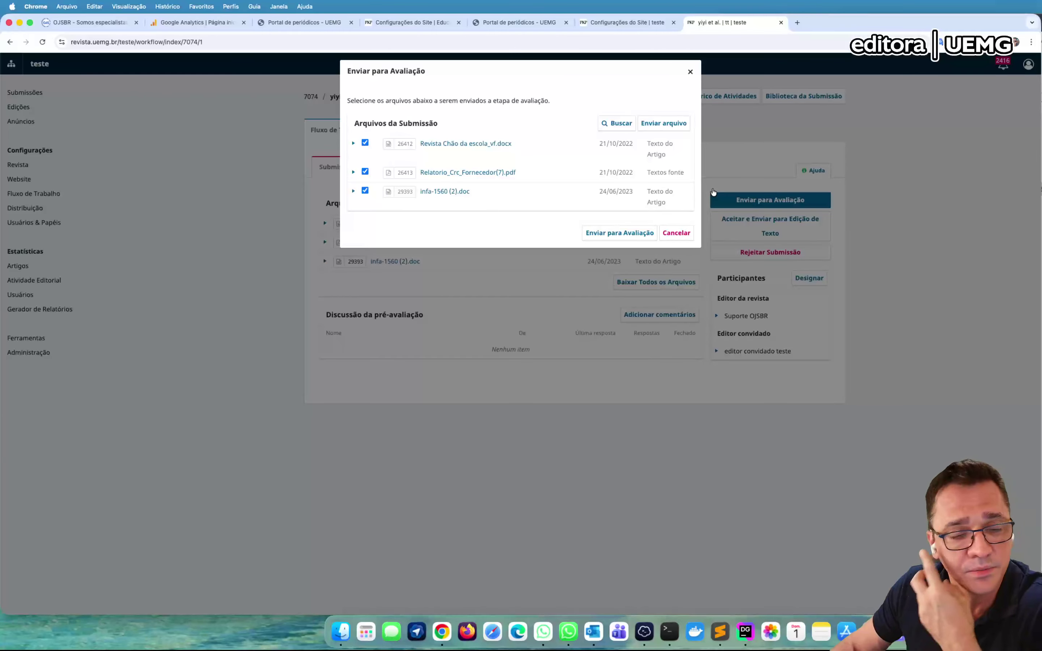
pyautogui.click(635, 235)
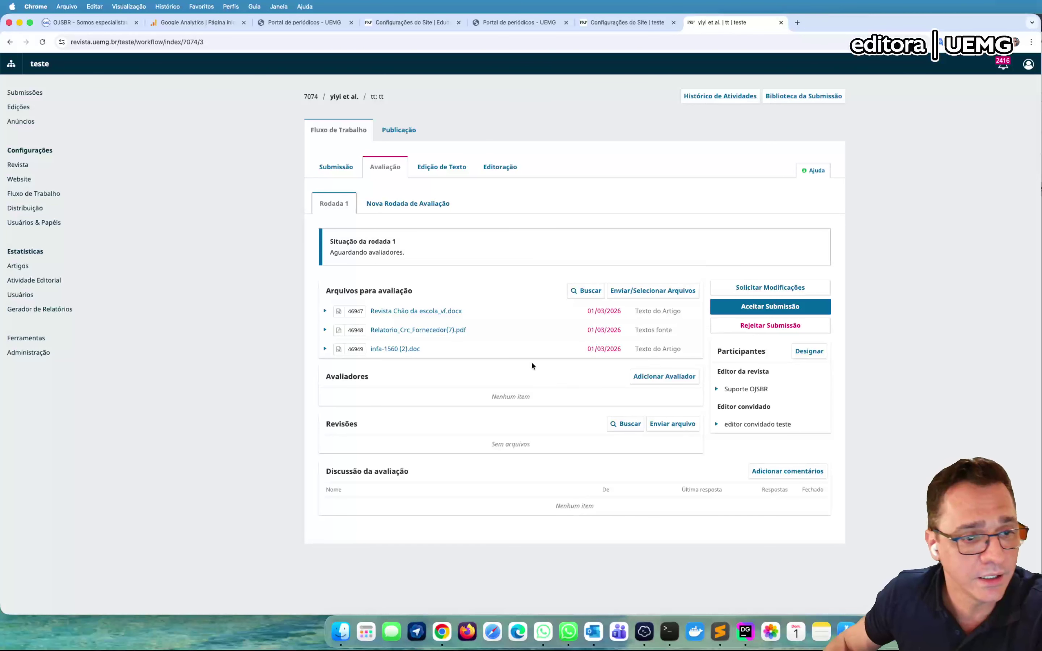
# Assign the reviewer "avaliador novo" to review round 1 with the double-blind type and the review form "Formulário de avaliação".
pyautogui.moveTo(340, 377); pyautogui.dragTo(487, 400)
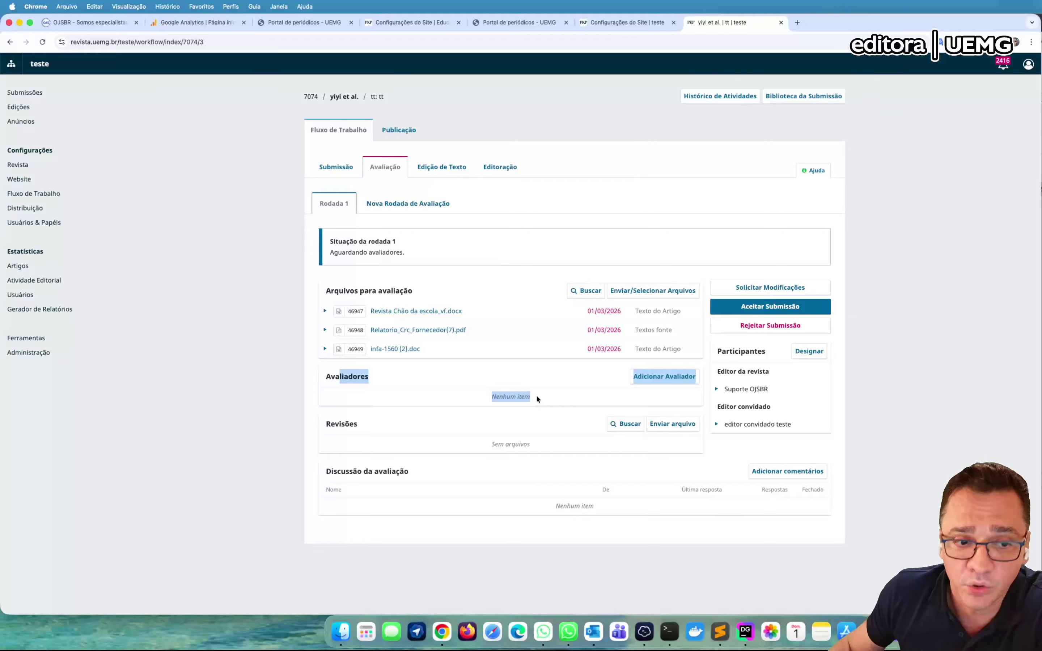
pyautogui.click(591, 370)
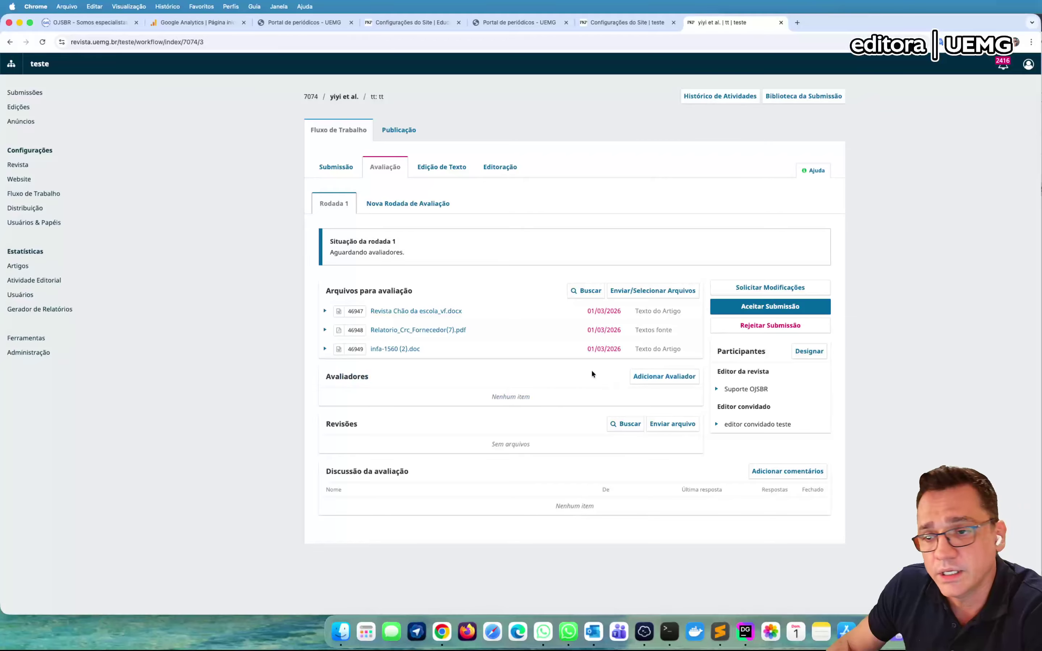
pyautogui.click(657, 375)
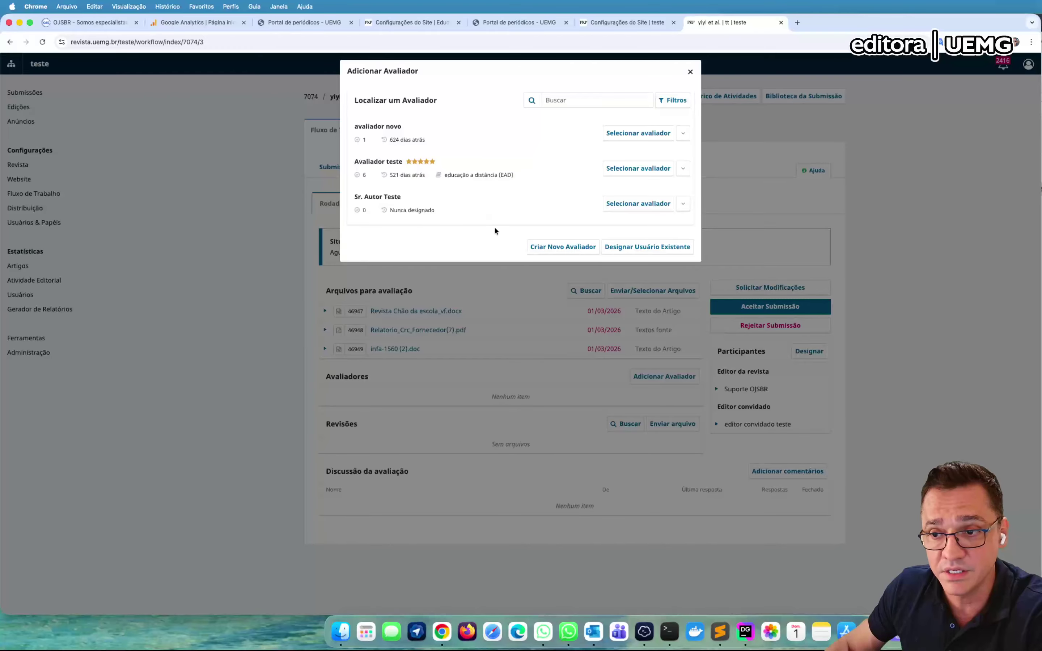
pyautogui.click(638, 135)
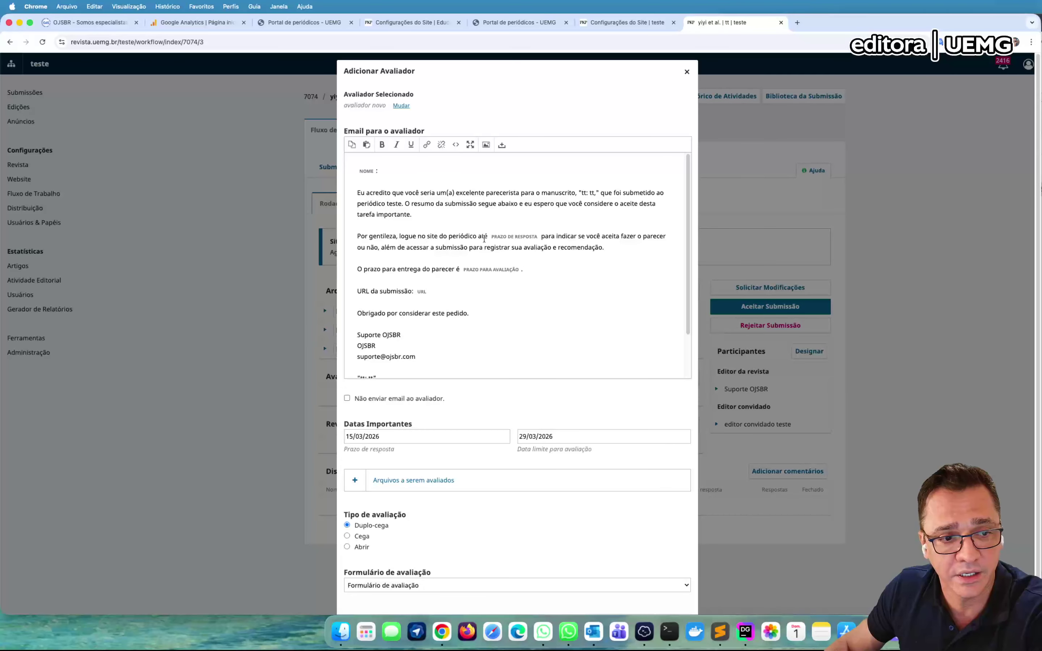
pyautogui.scroll(-5, 430, 259)
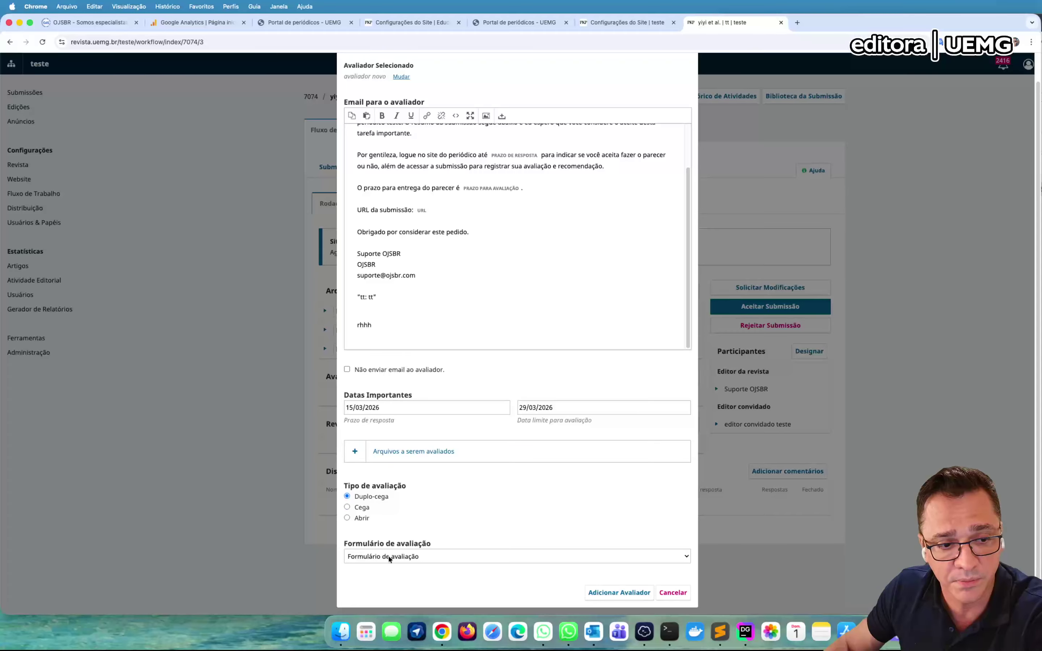
pyautogui.click(487, 562)
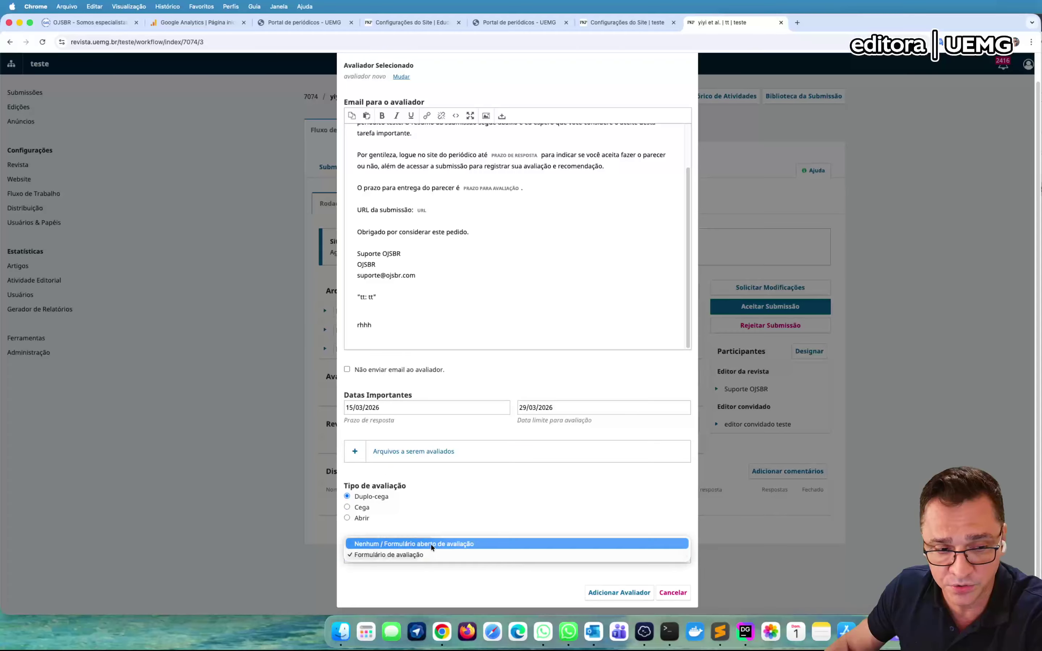
pyautogui.click(485, 495)
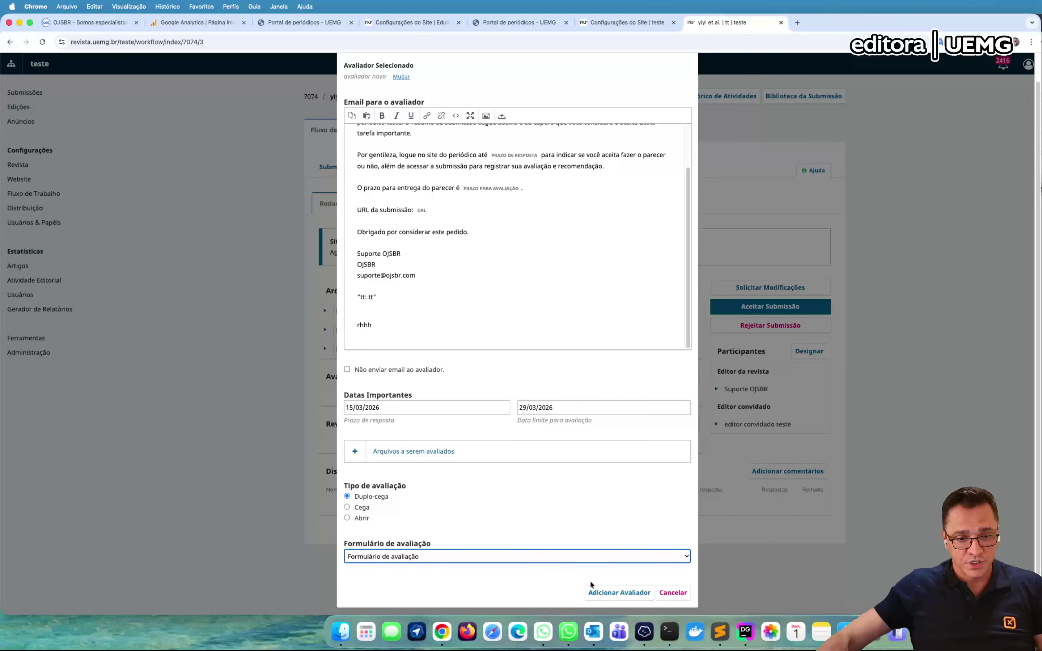
pyautogui.click(603, 593)
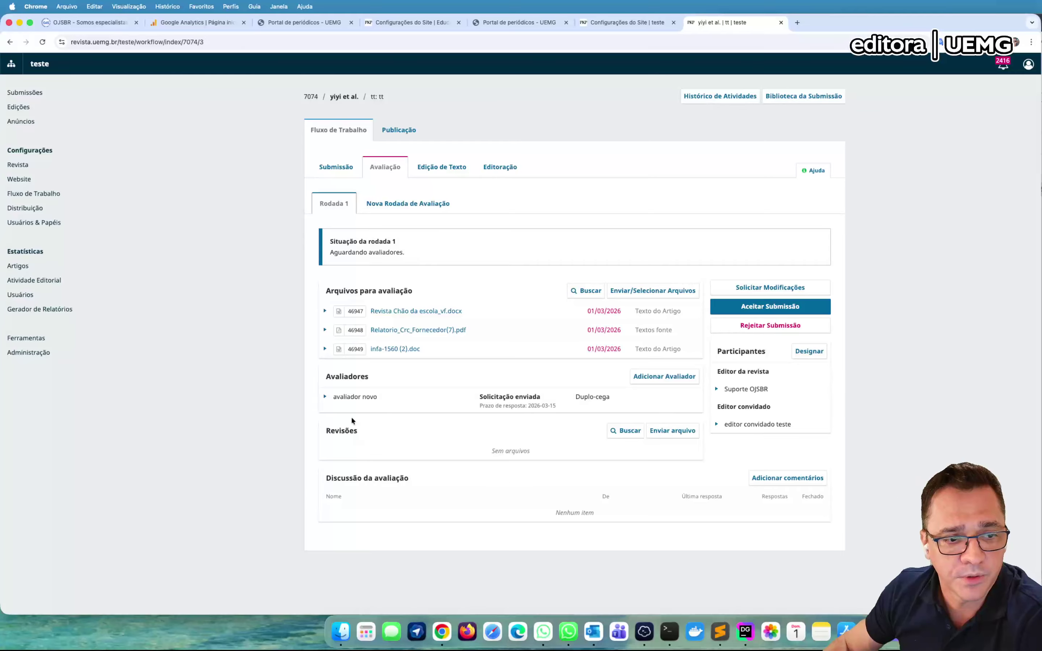
# Access the journal as the reviewer "avaliador novo" and open the review assignment for "tt: tt".
pyautogui.click(335, 398)
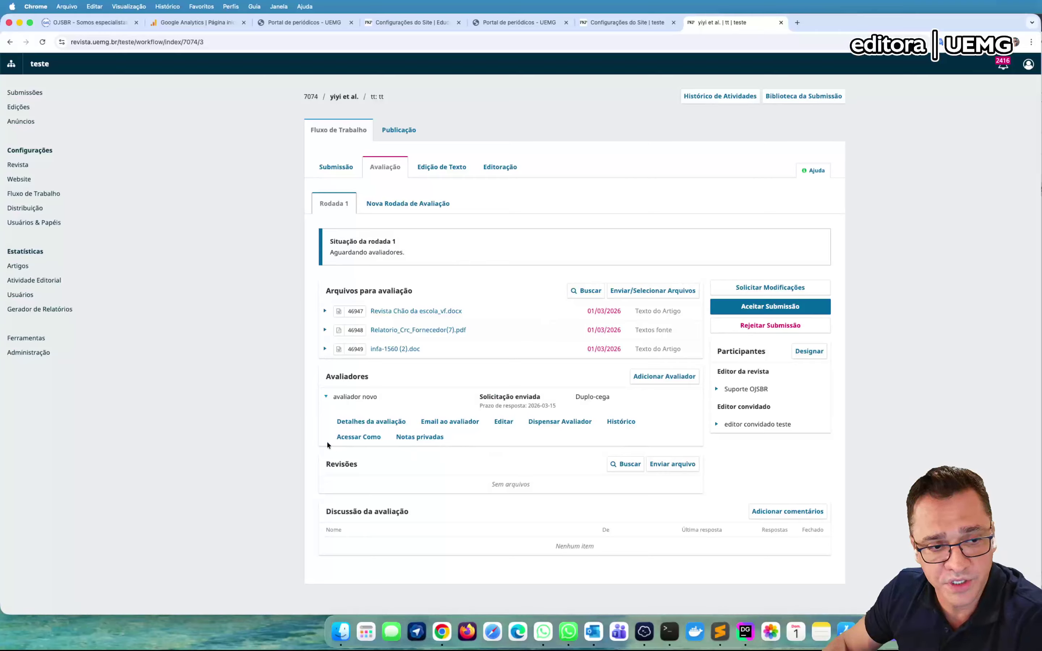
pyautogui.moveTo(328, 443); pyautogui.dragTo(361, 440)
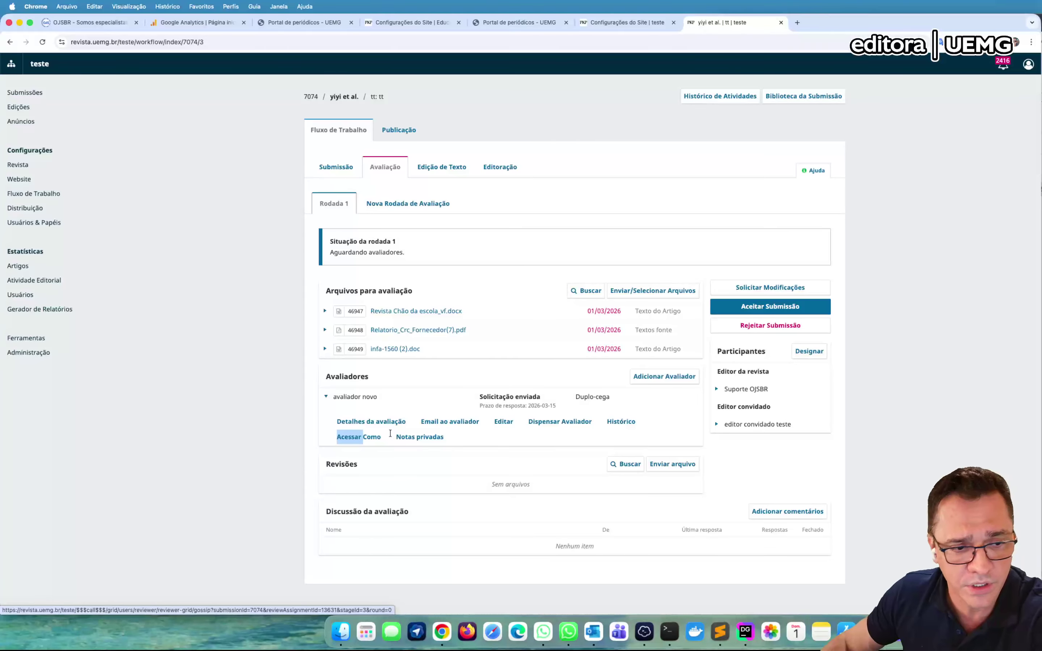
pyautogui.click(379, 438)
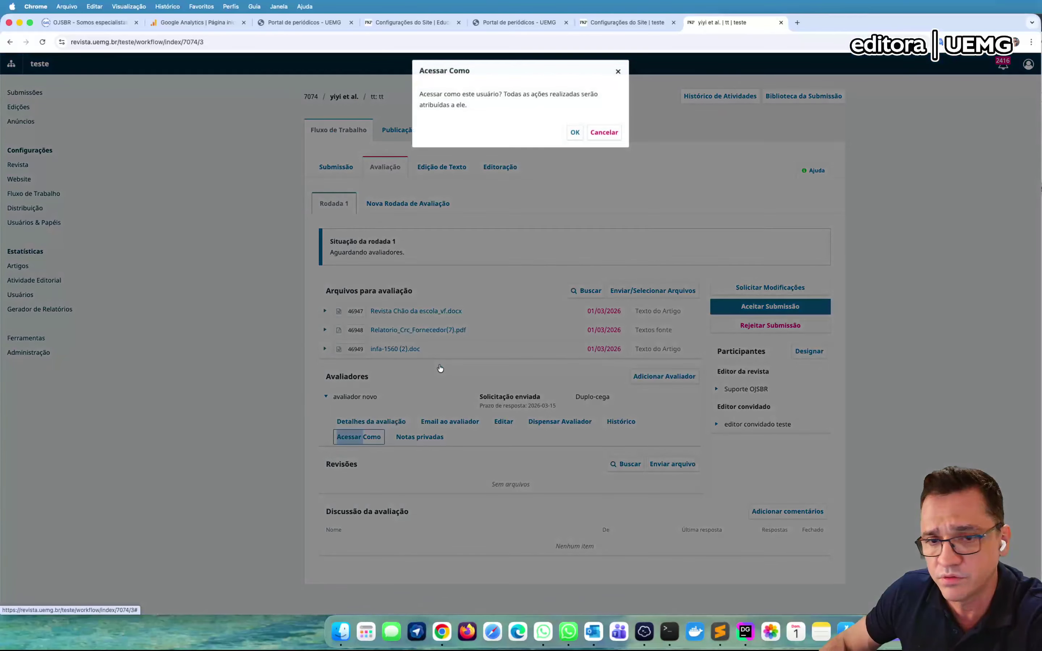
pyautogui.click(575, 133)
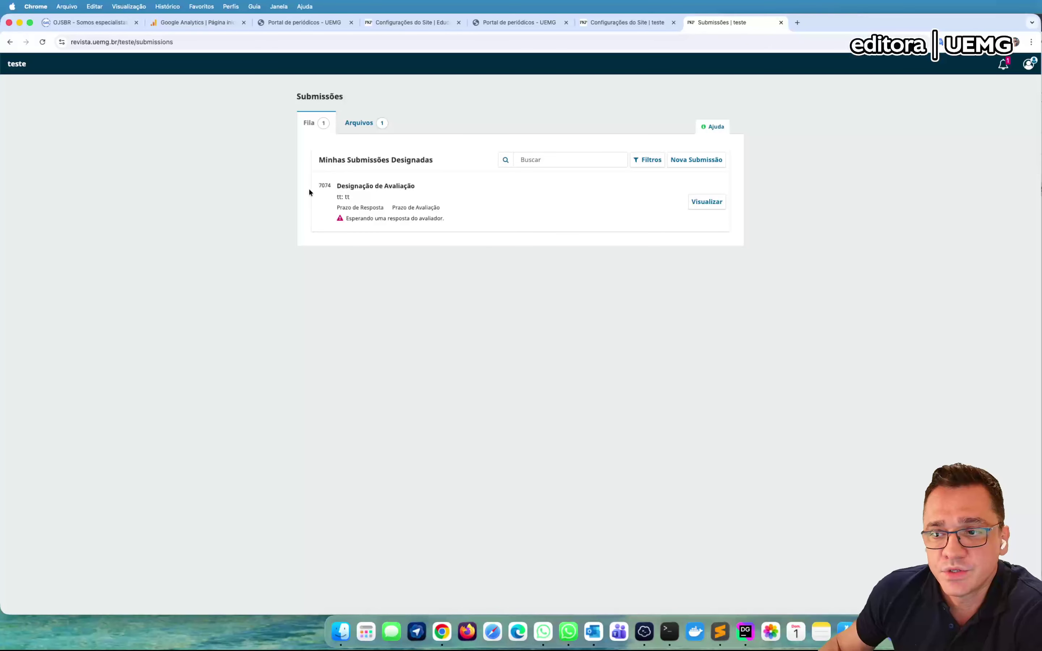
pyautogui.moveTo(304, 193); pyautogui.dragTo(517, 235)
pyautogui.moveTo(307, 193); pyautogui.dragTo(646, 208)
pyautogui.click(708, 201)
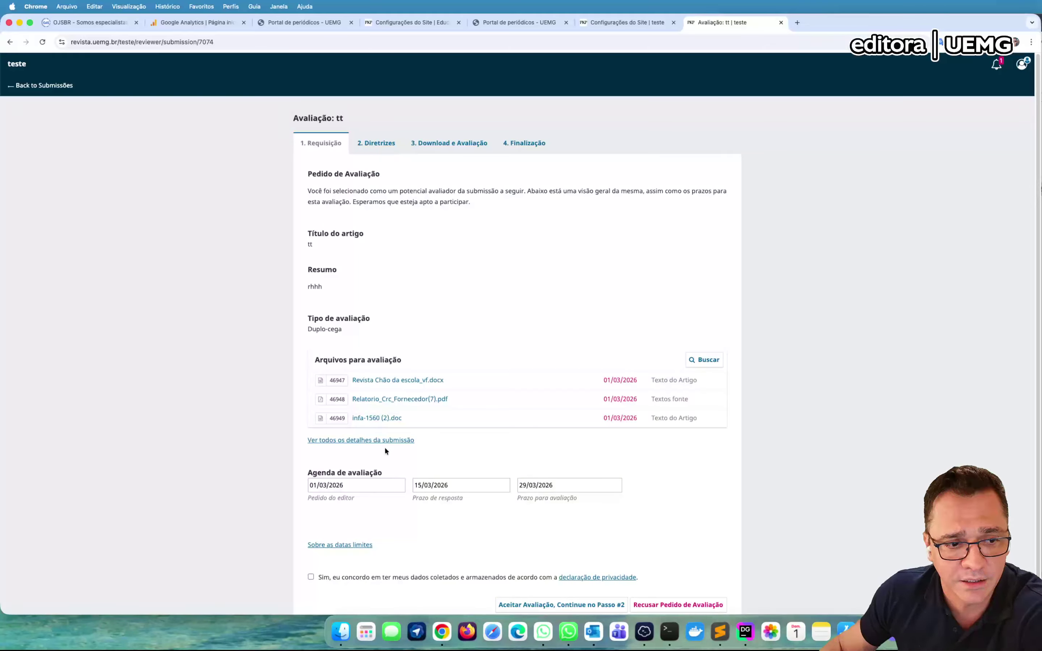
# Agree to the privacy statement, accept the review request and continue past the guidelines to the "Download e Avaliação" stage.
pyautogui.moveTo(417, 484); pyautogui.dragTo(596, 489)
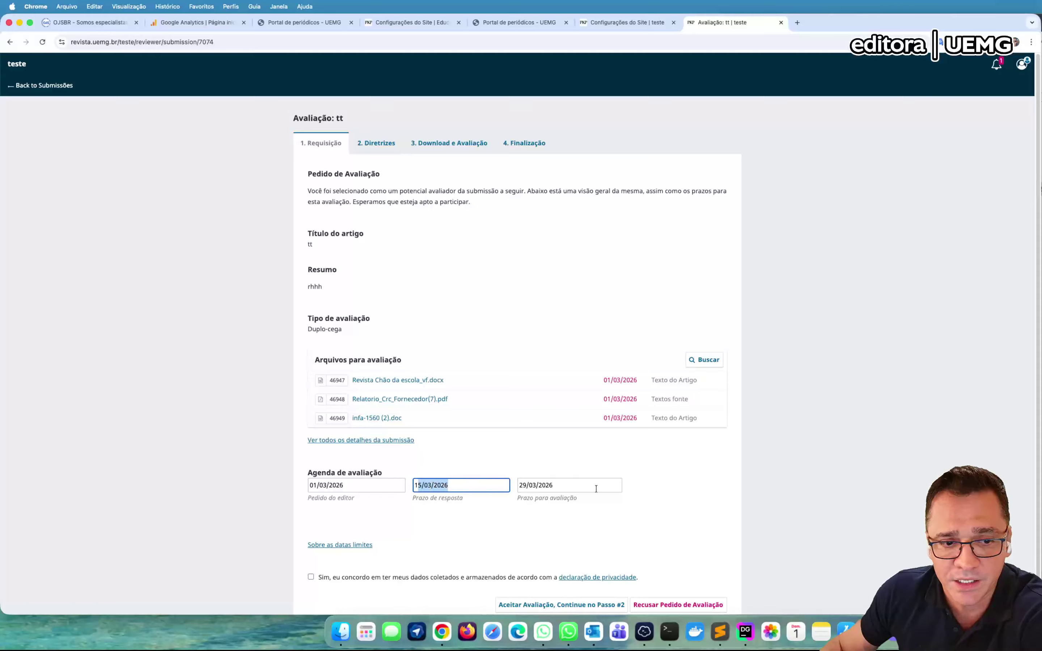
pyautogui.moveTo(520, 486); pyautogui.dragTo(653, 500)
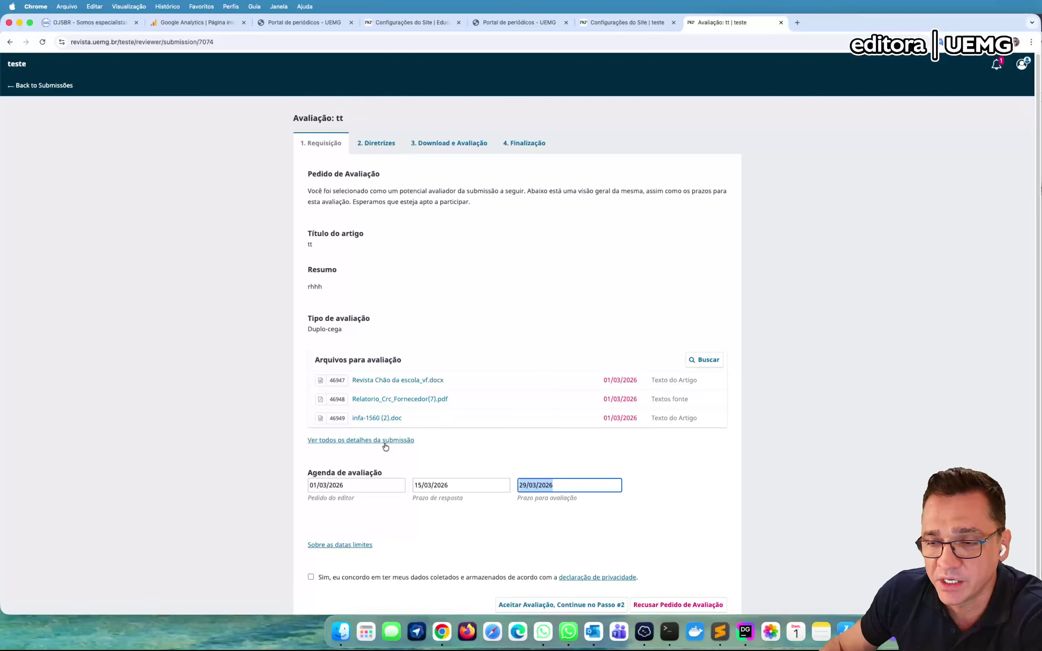
pyautogui.scroll(-2, 517, 485)
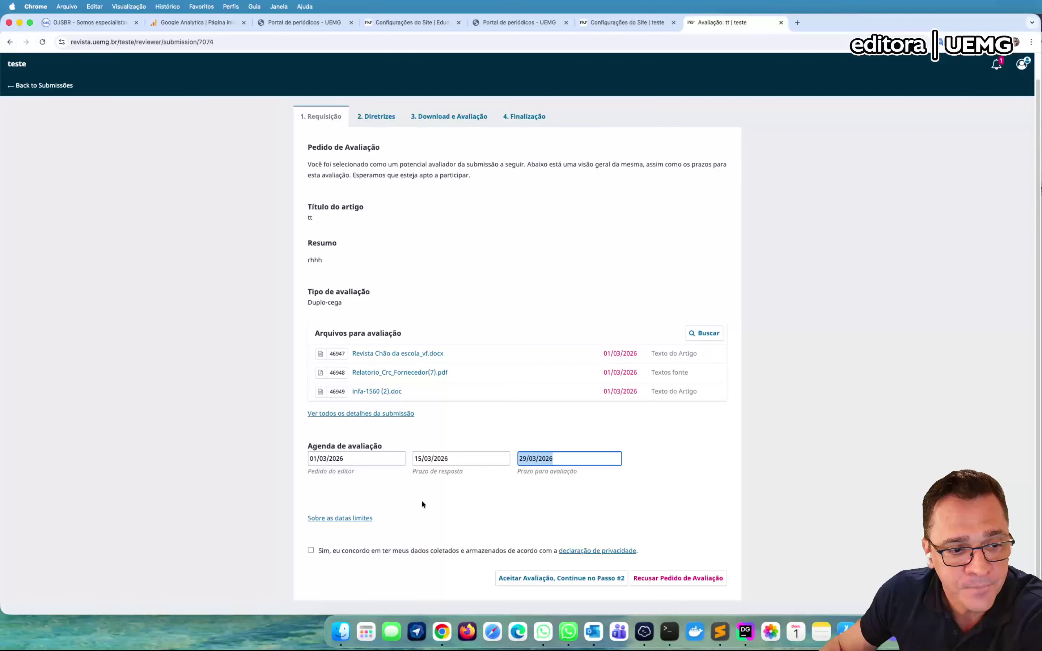
pyautogui.click(335, 553)
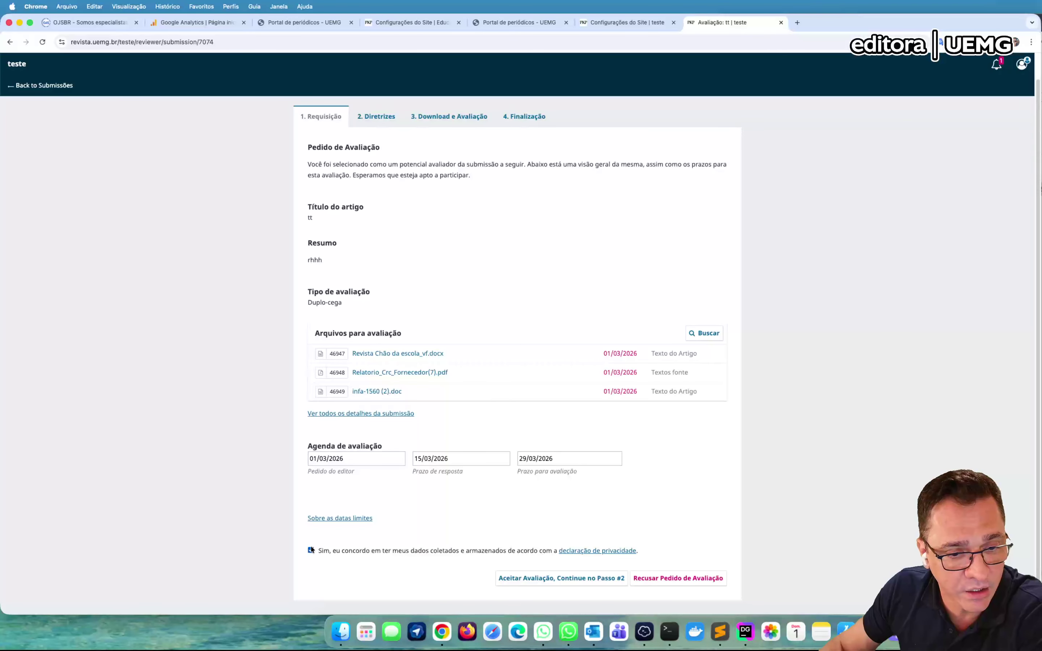
pyautogui.click(539, 578)
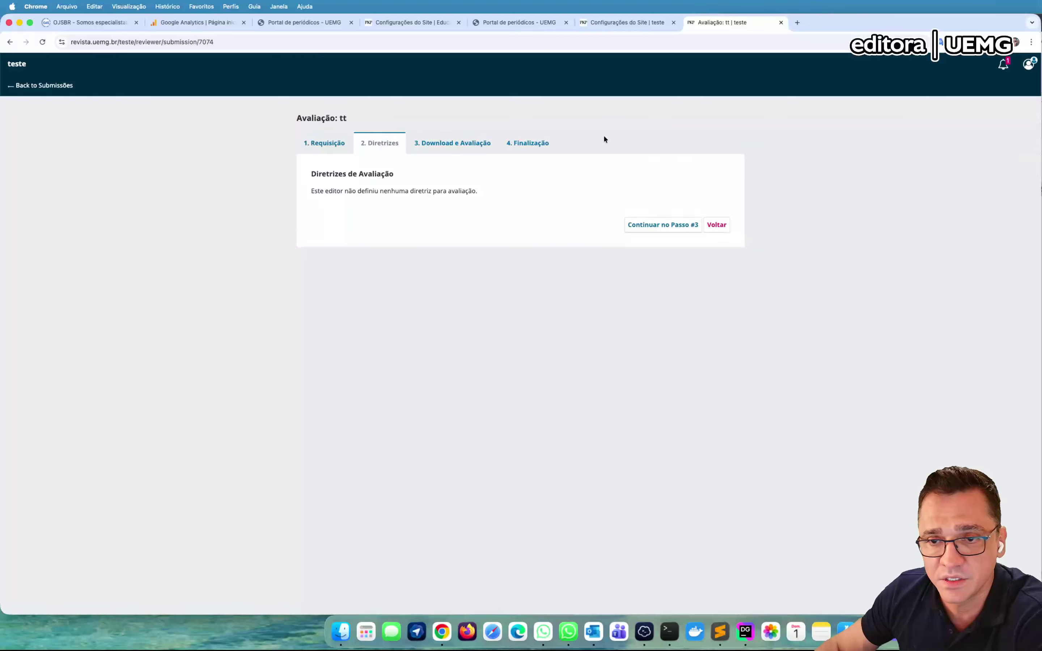
pyautogui.click(650, 224)
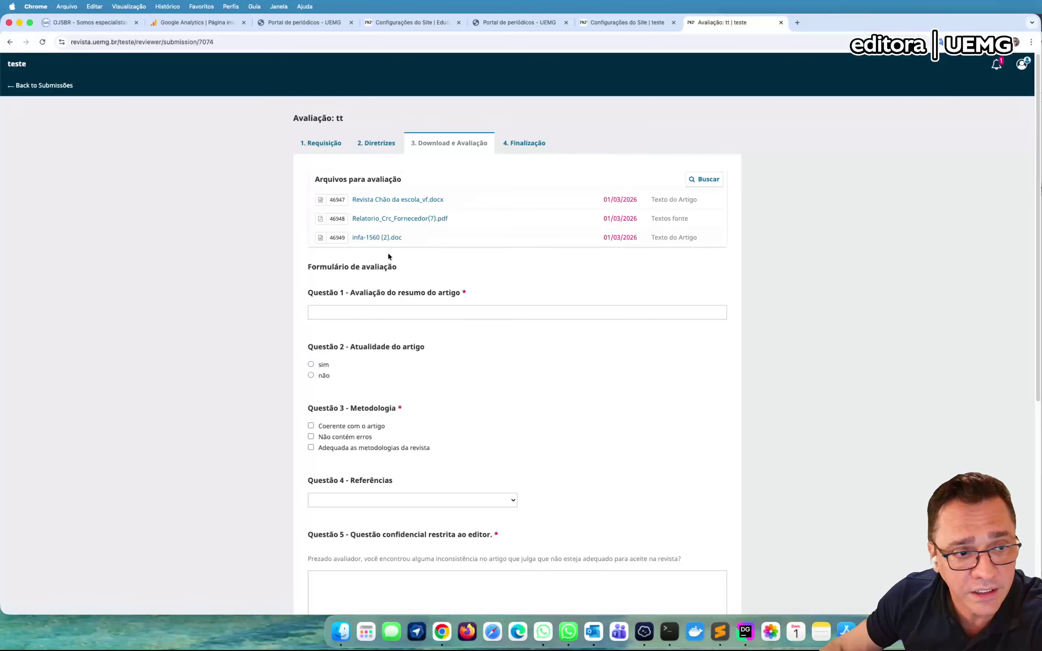
# Answer question 2 with "sim" and select "Coerente com o artigo" and "Não contém erros" for question 3, "Metodologia".
pyautogui.click(372, 313)
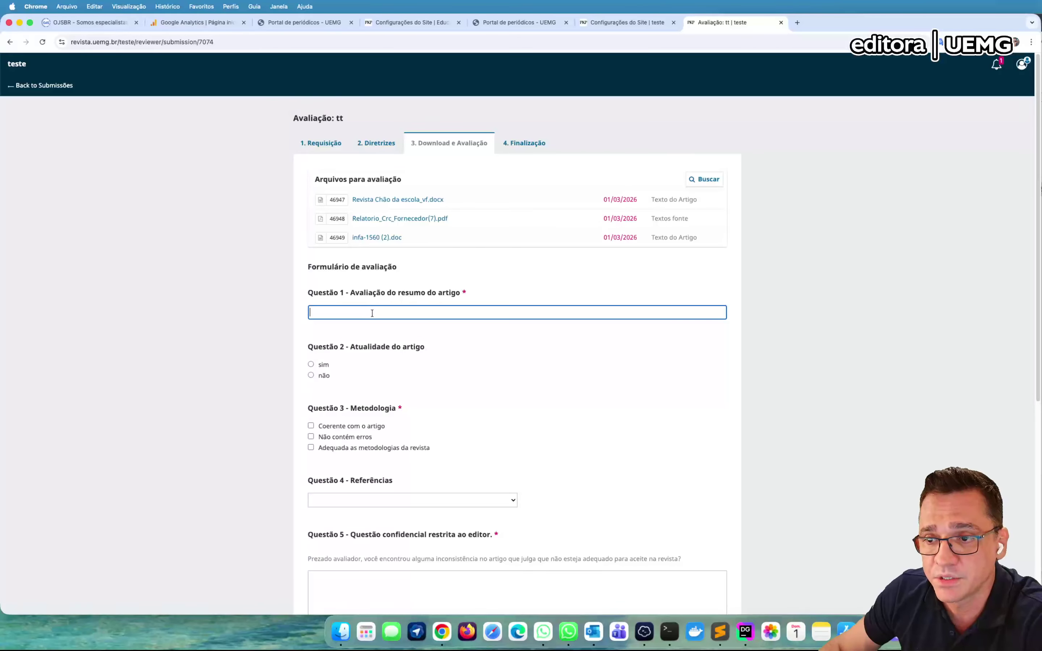
pyautogui.scroll(-3, 276, 271)
pyautogui.click(317, 294)
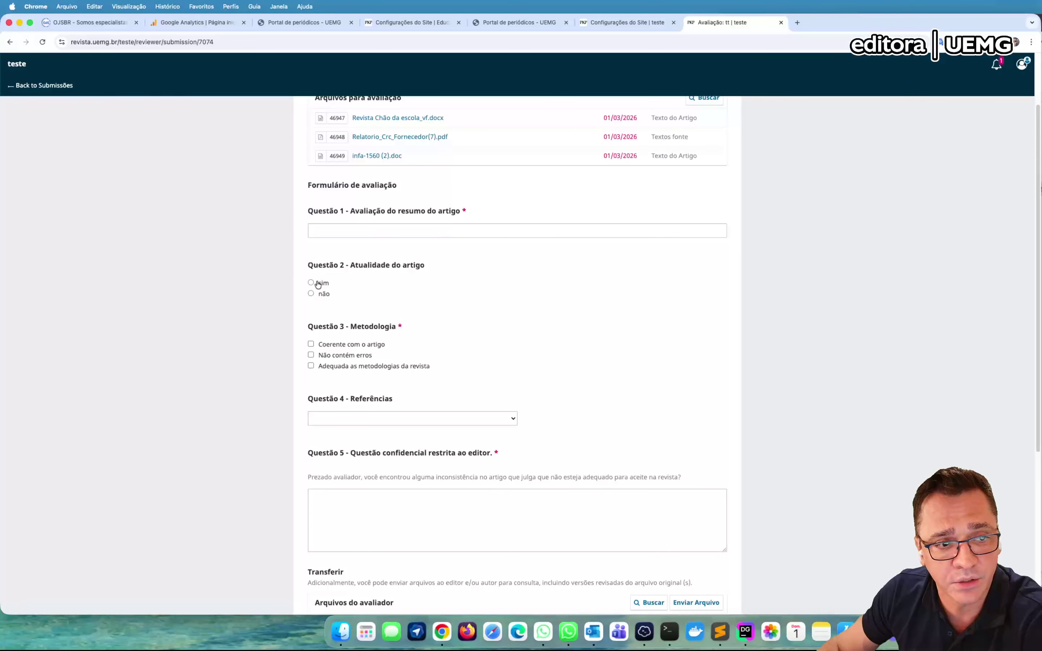
pyautogui.click(319, 284)
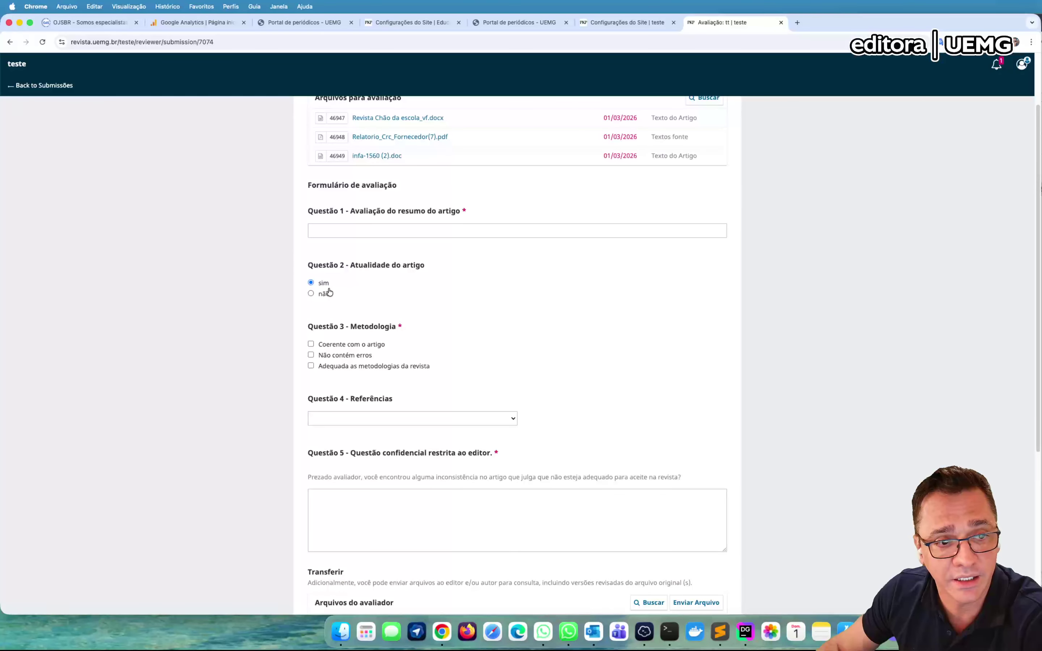
pyautogui.click(324, 345)
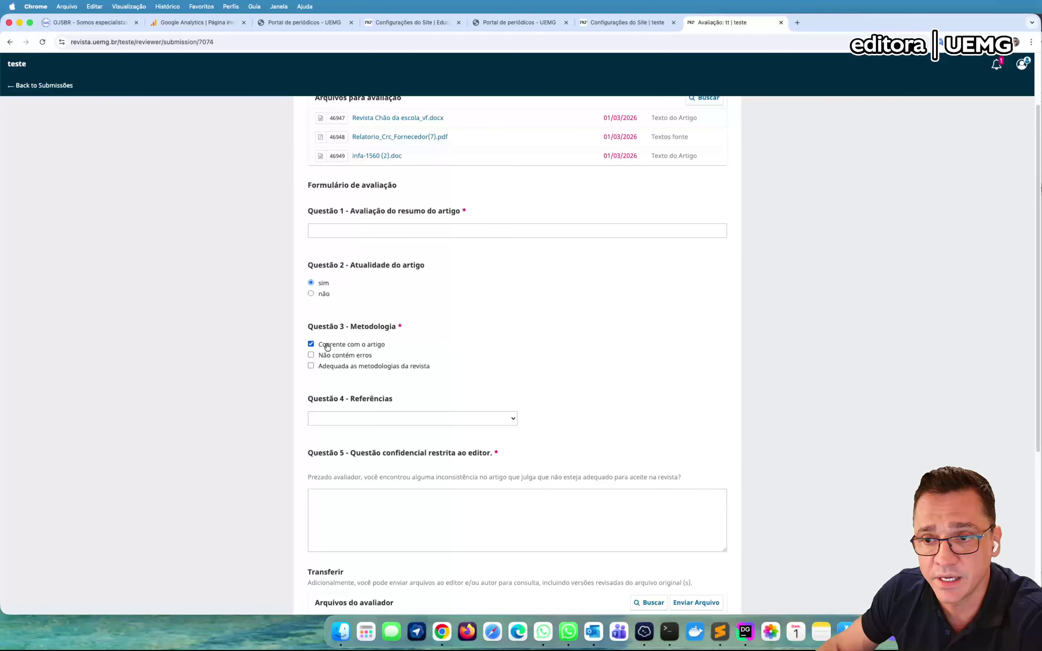
pyautogui.click(335, 354)
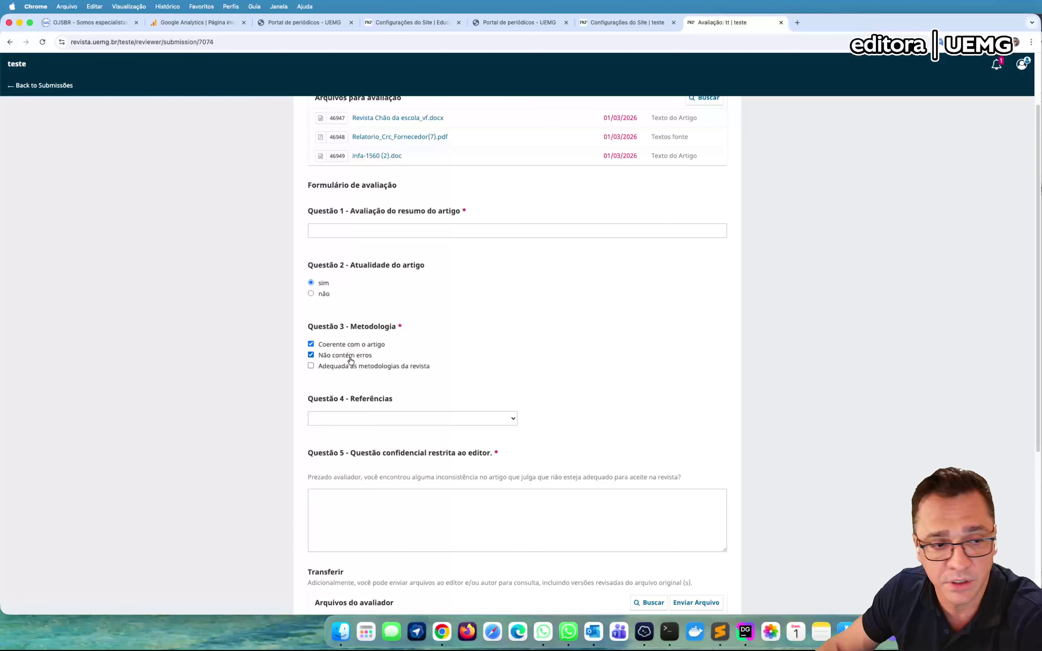
pyautogui.click(423, 417)
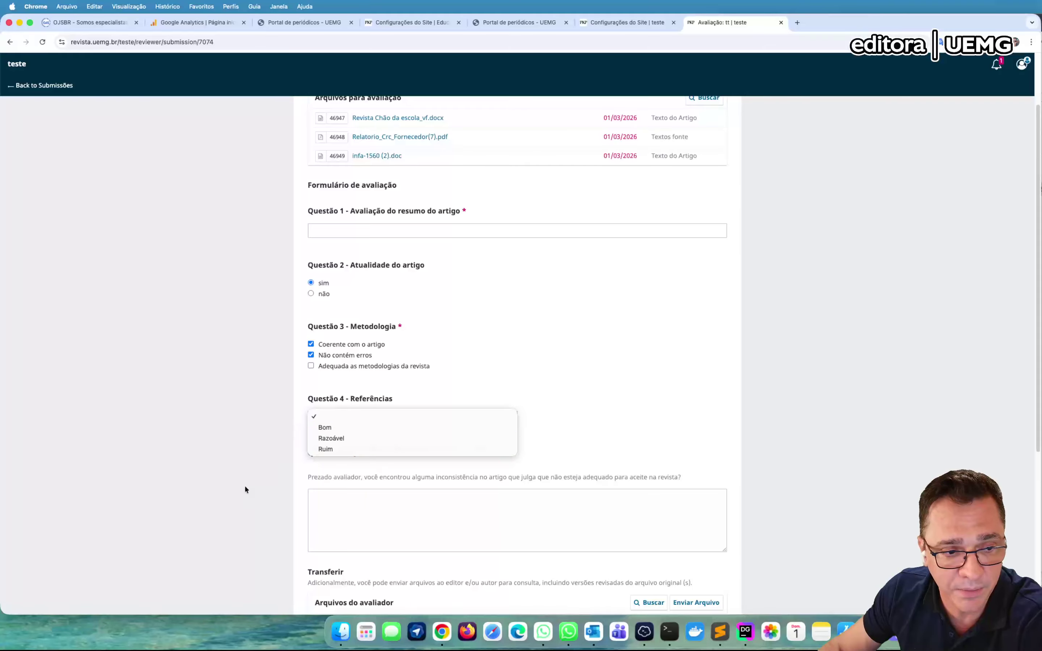
pyautogui.click(276, 420)
pyautogui.click(421, 507)
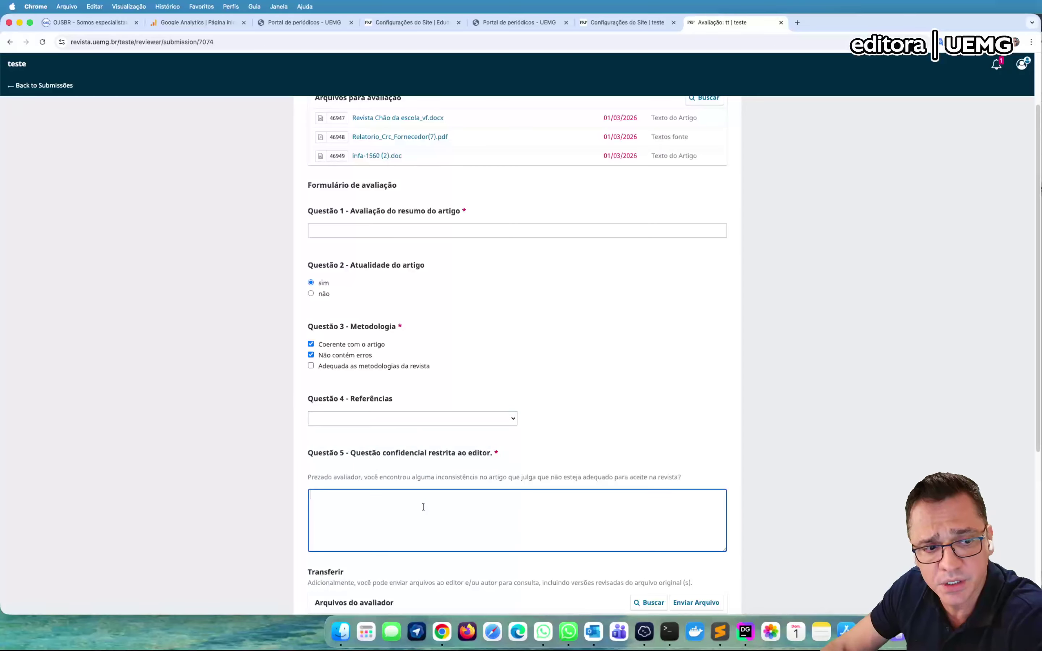
# Enter "resposta" as the answer to question 1 and change the answer to question 2 to "não".
pyautogui.scroll(-3, 331, 426)
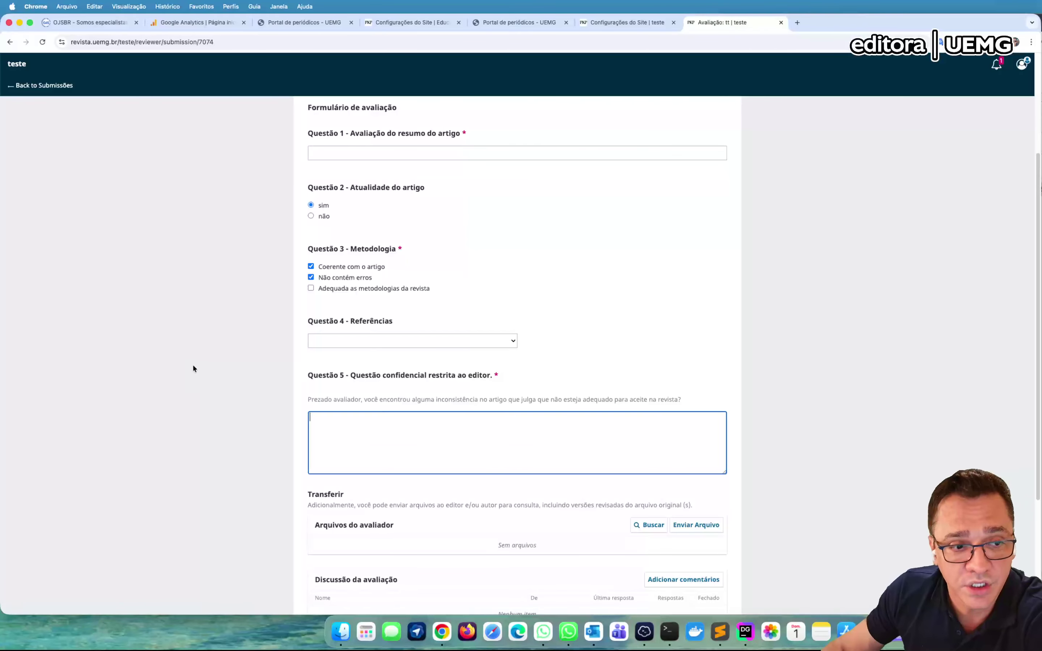
pyautogui.scroll(6, 336, 353)
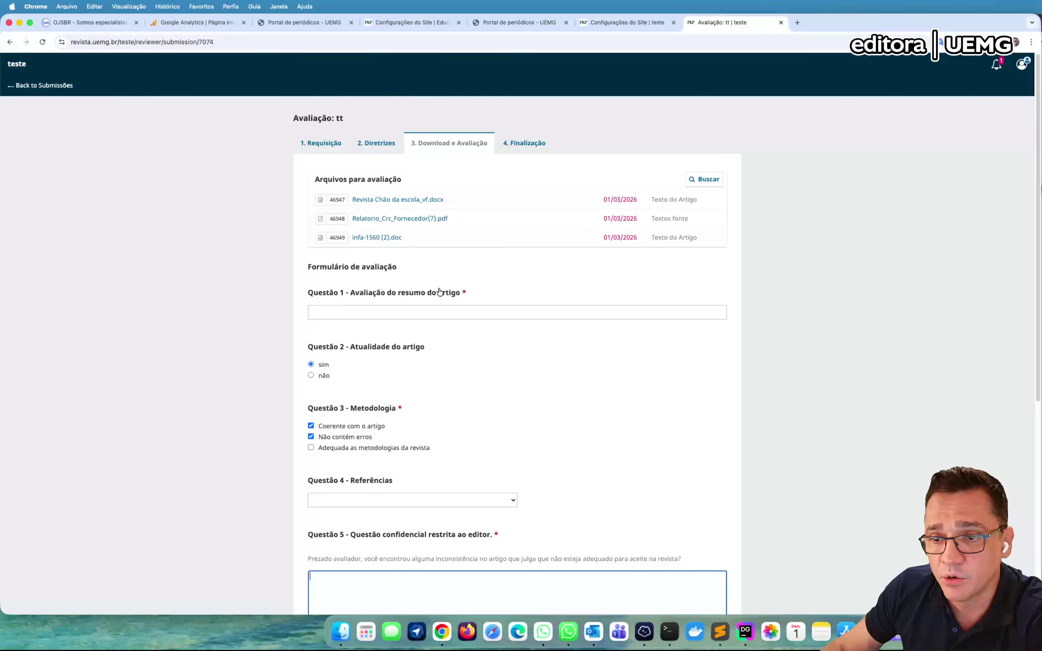
pyautogui.click(424, 314)
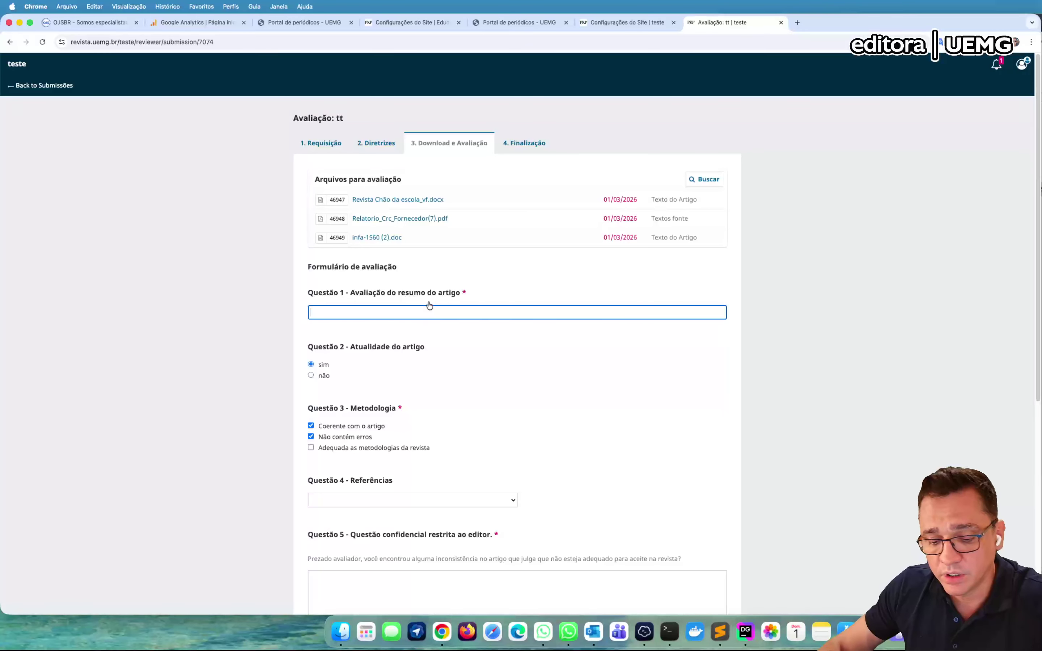
pyautogui.write('resposta')
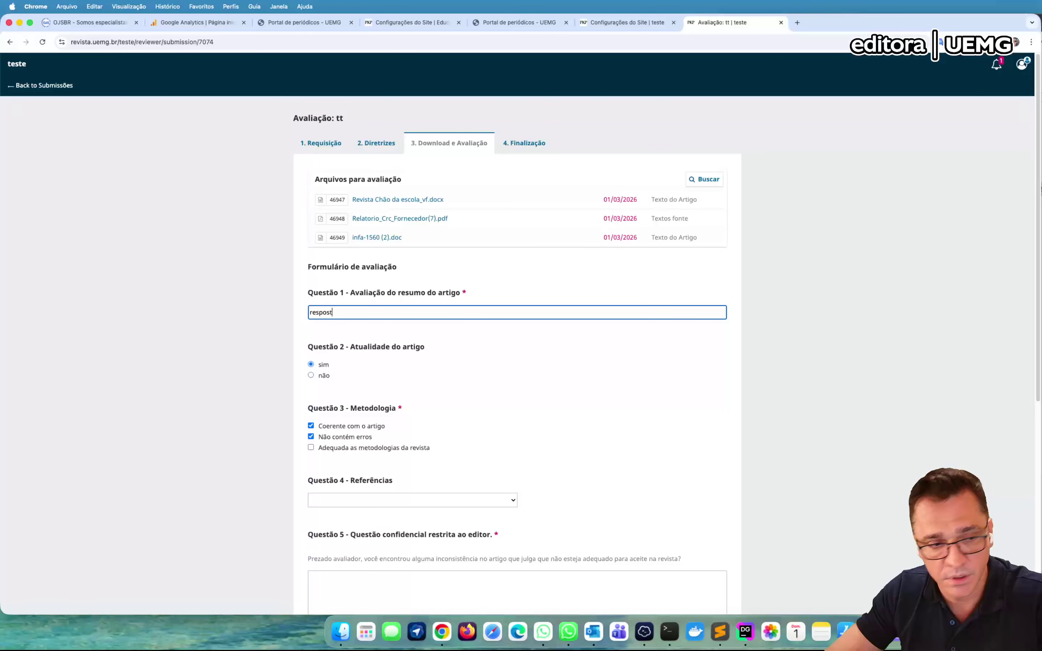
pyautogui.click(326, 375)
# Rate question 4, "Referências", as "Razoável" and enter "resposta" for the confidential question 5.
pyautogui.scroll(-2, 290, 398)
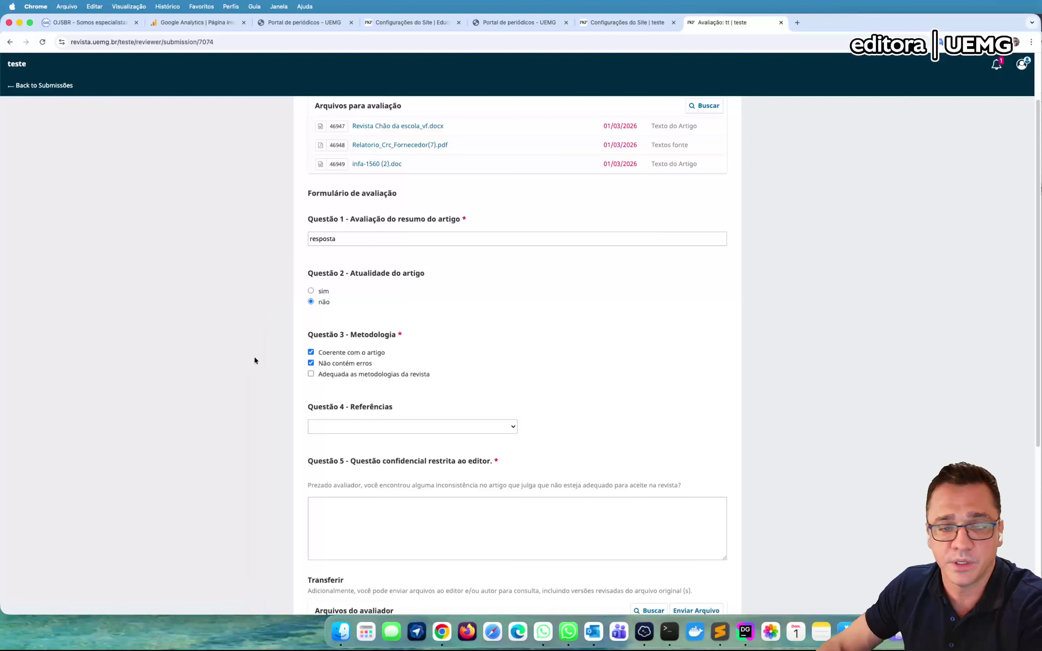
pyautogui.scroll(-2, 358, 377)
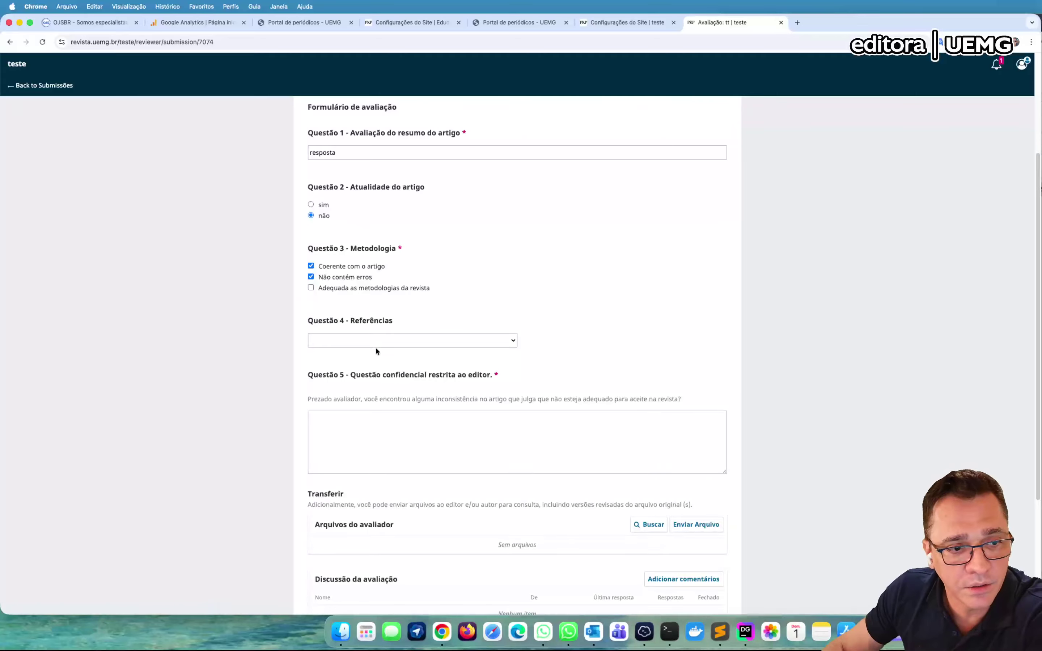
pyautogui.click(373, 341)
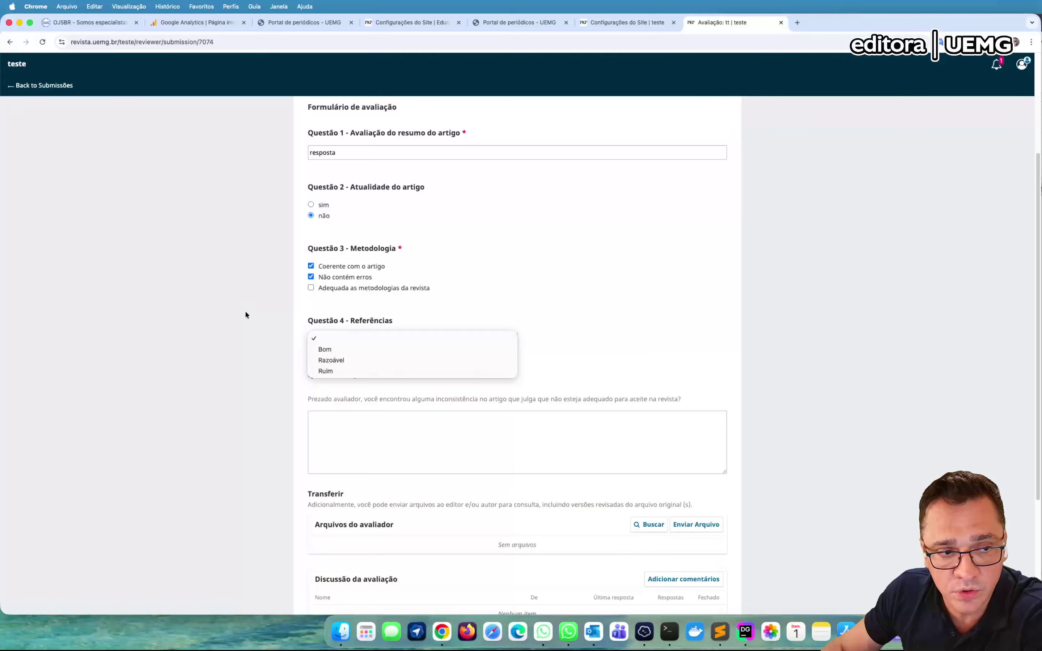
pyautogui.click(348, 361)
pyautogui.click(269, 407)
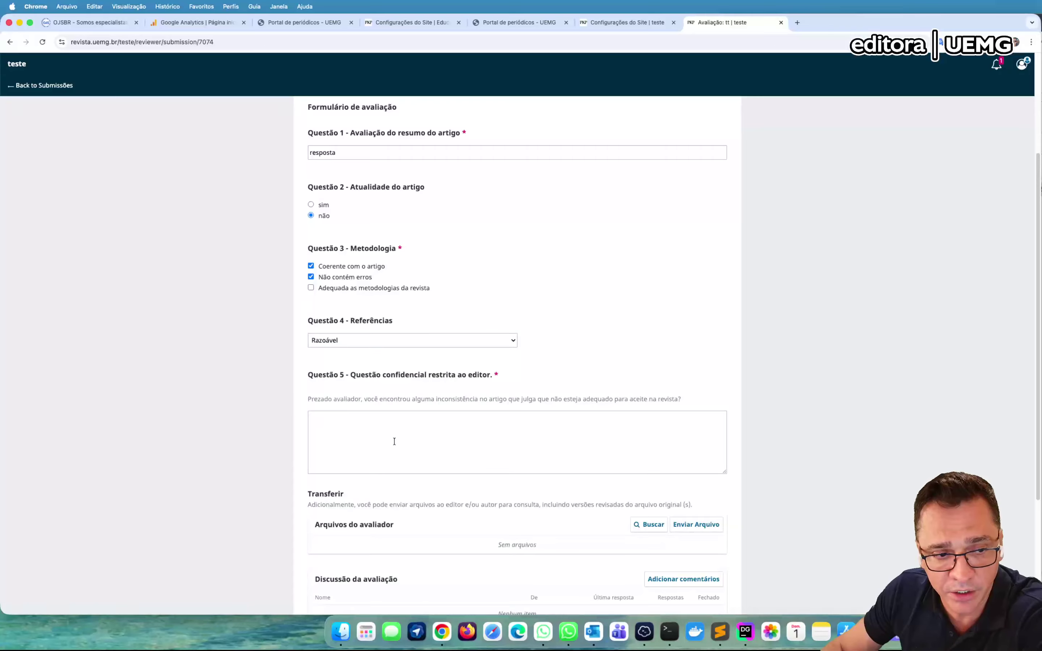
pyautogui.click(453, 419)
pyautogui.write('resposta')
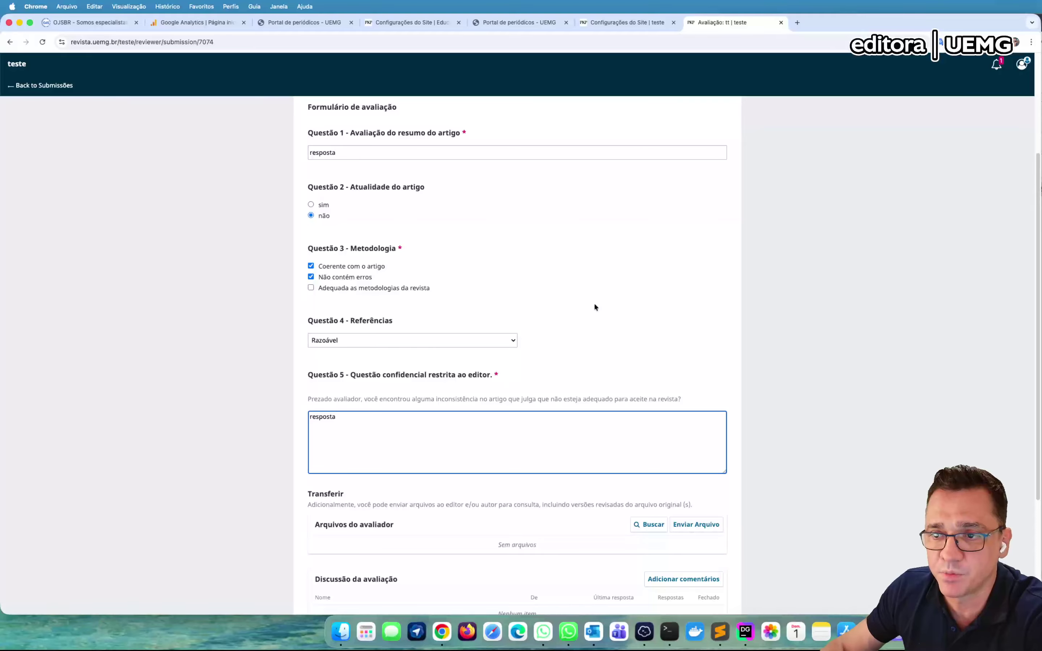
# Look over the completed review form and set the recommendation to "Correções obrigatórias".
pyautogui.scroll(-4, 464, 533)
pyautogui.scroll(7, 605, 305)
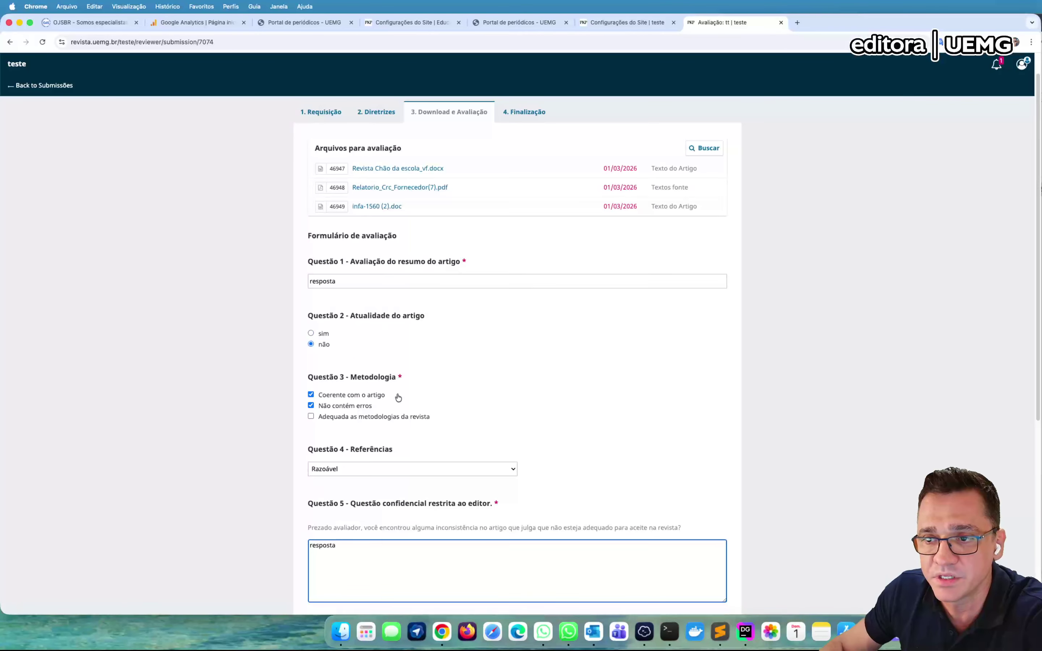
pyautogui.scroll(-4, 462, 530)
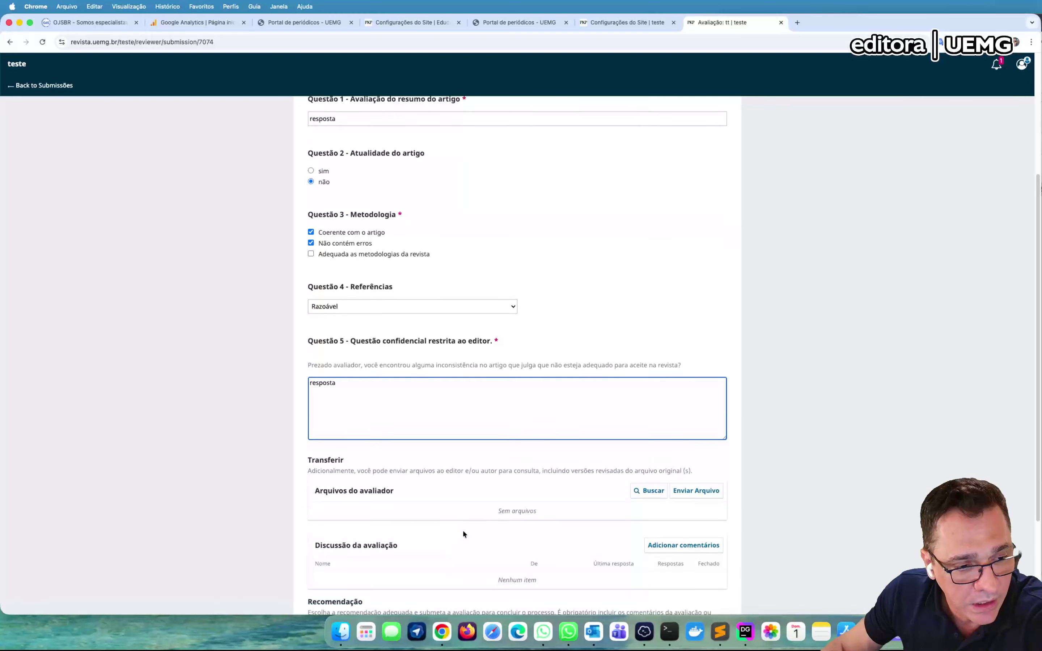
pyautogui.scroll(3, 493, 224)
pyautogui.scroll(-5, 564, 344)
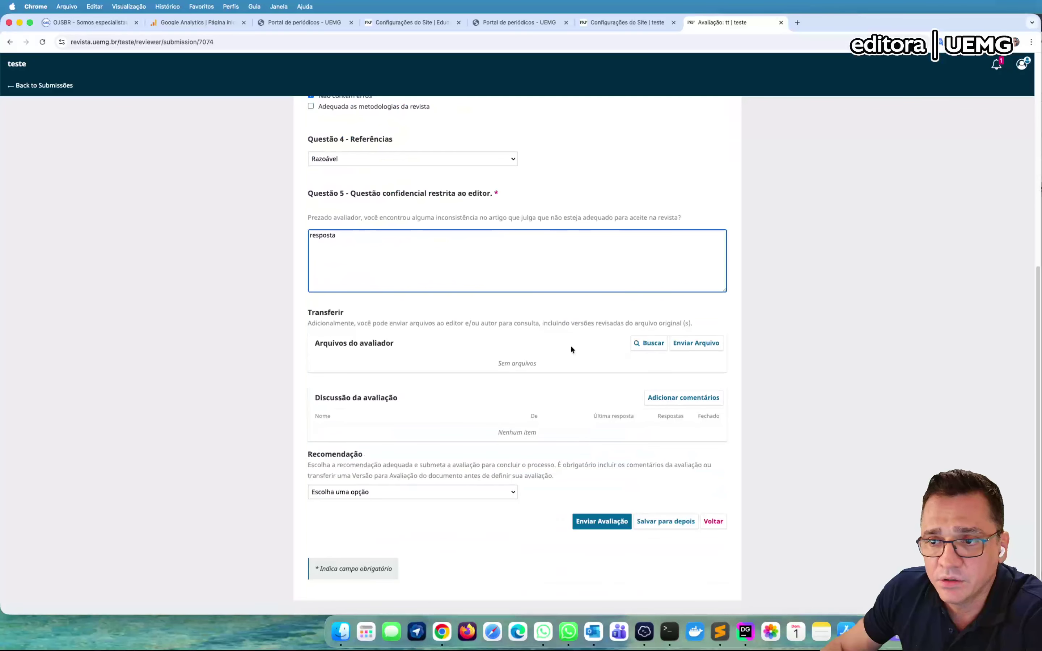
pyautogui.click(476, 492)
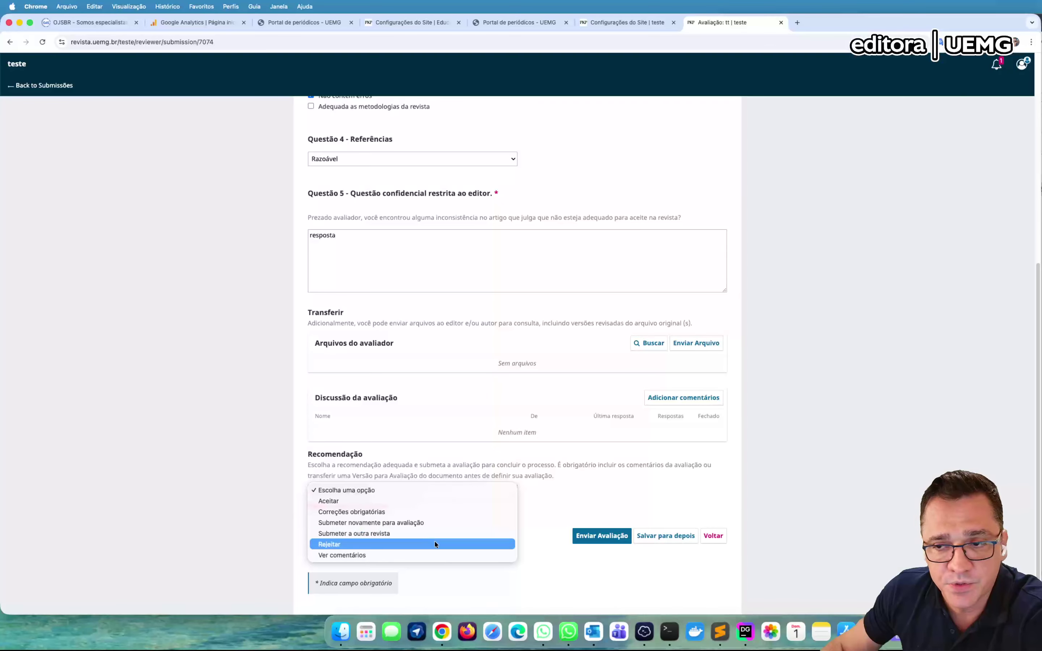
pyautogui.click(390, 512)
# Submit the completed review of "tt" to the editor and confirm the submission.
pyautogui.scroll(5, 542, 380)
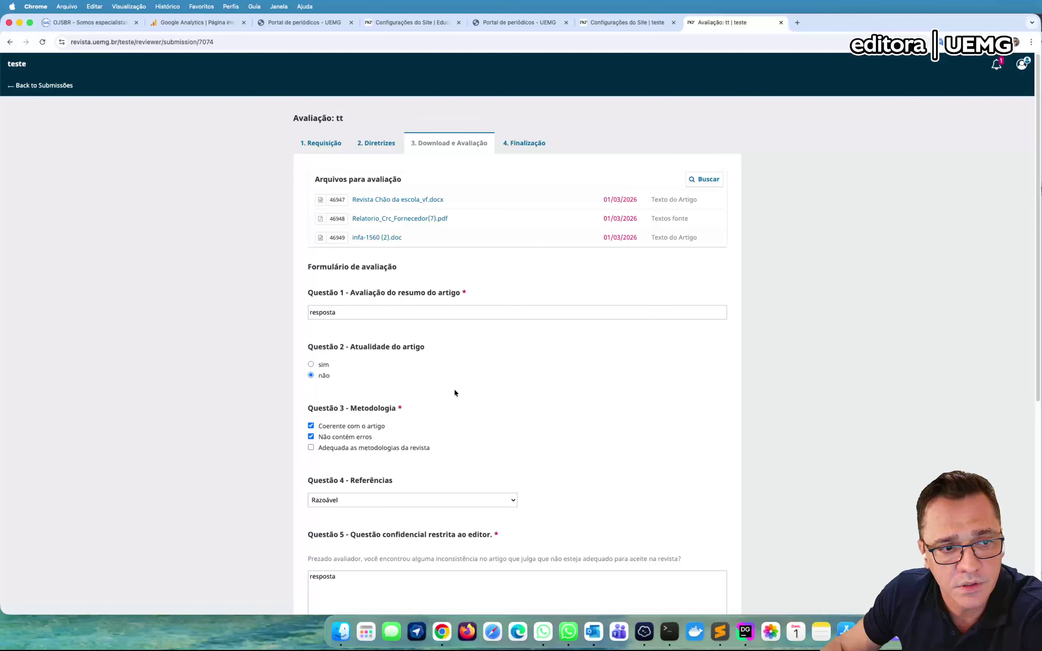
pyautogui.scroll(-5, 456, 393)
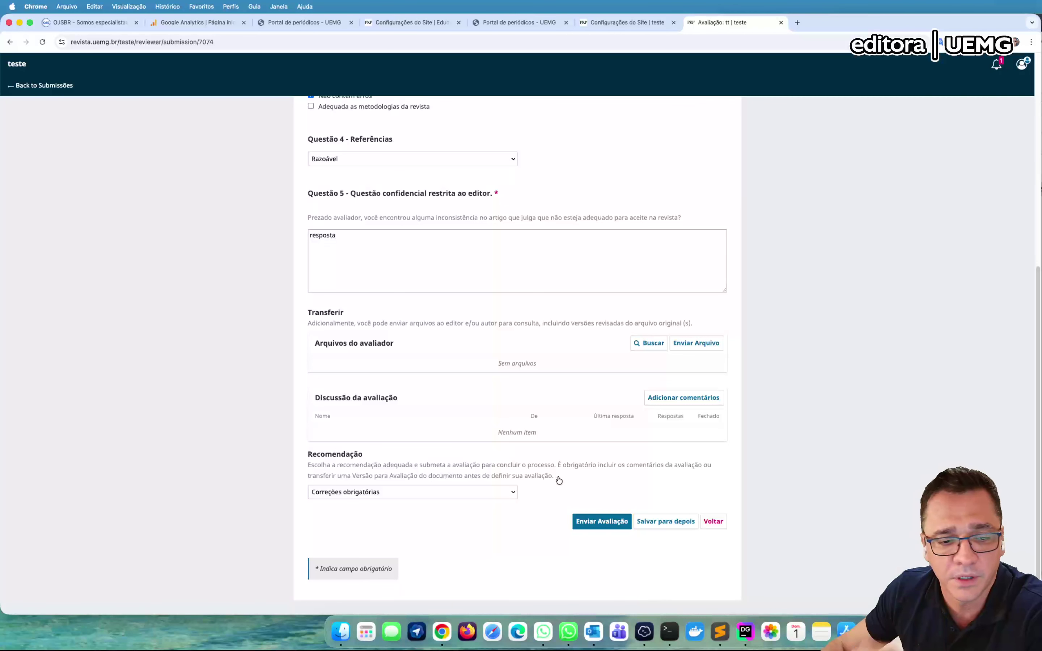
pyautogui.click(599, 522)
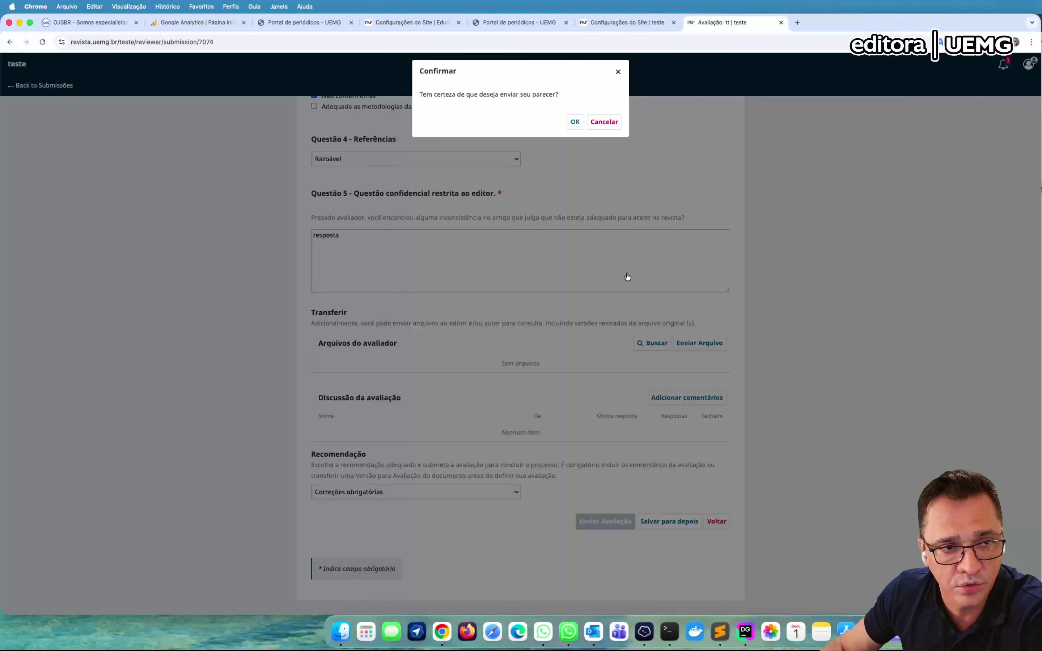
pyautogui.click(570, 125)
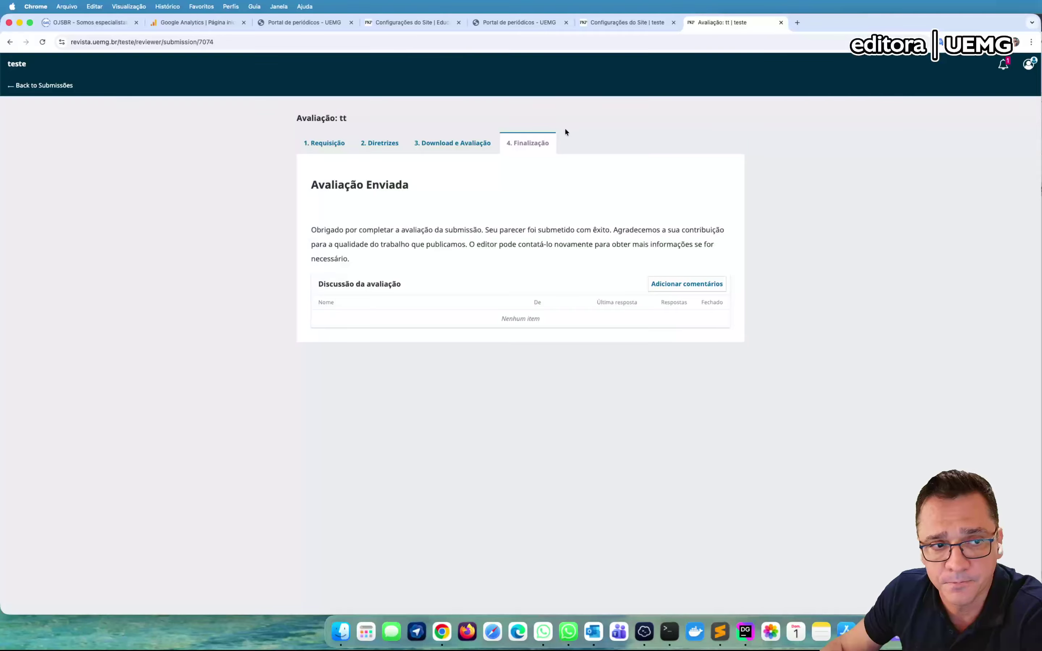
pyautogui.moveTo(338, 184); pyautogui.dragTo(391, 231)
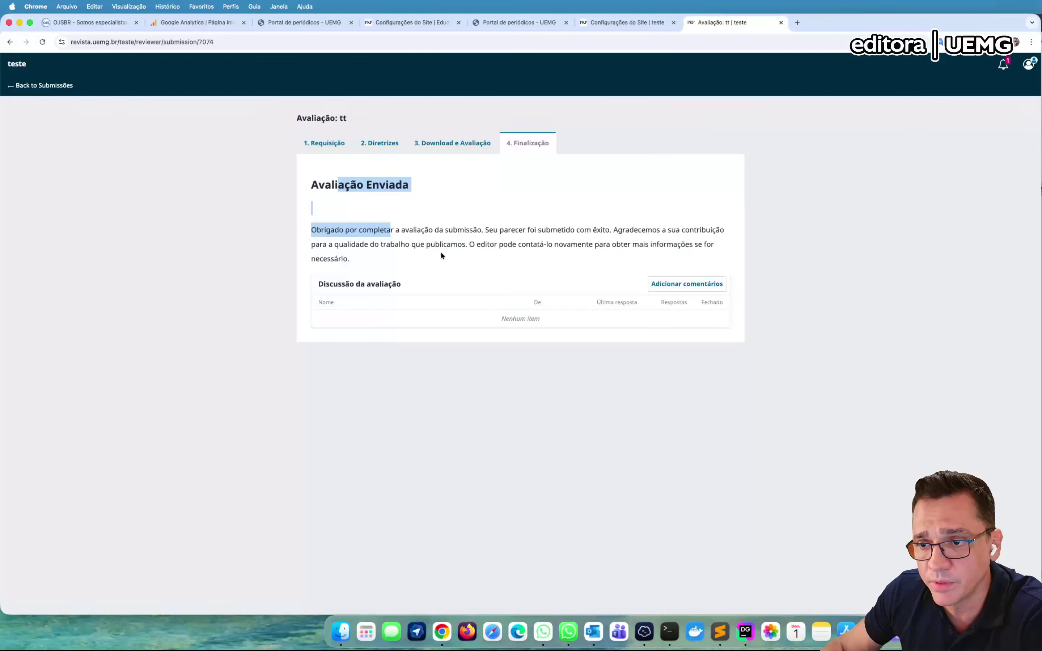
# Return from the reviewer's account to the editor's account and check the review status of submission "tt: tt" in the queue.
pyautogui.click(1029, 64)
pyautogui.click(975, 204)
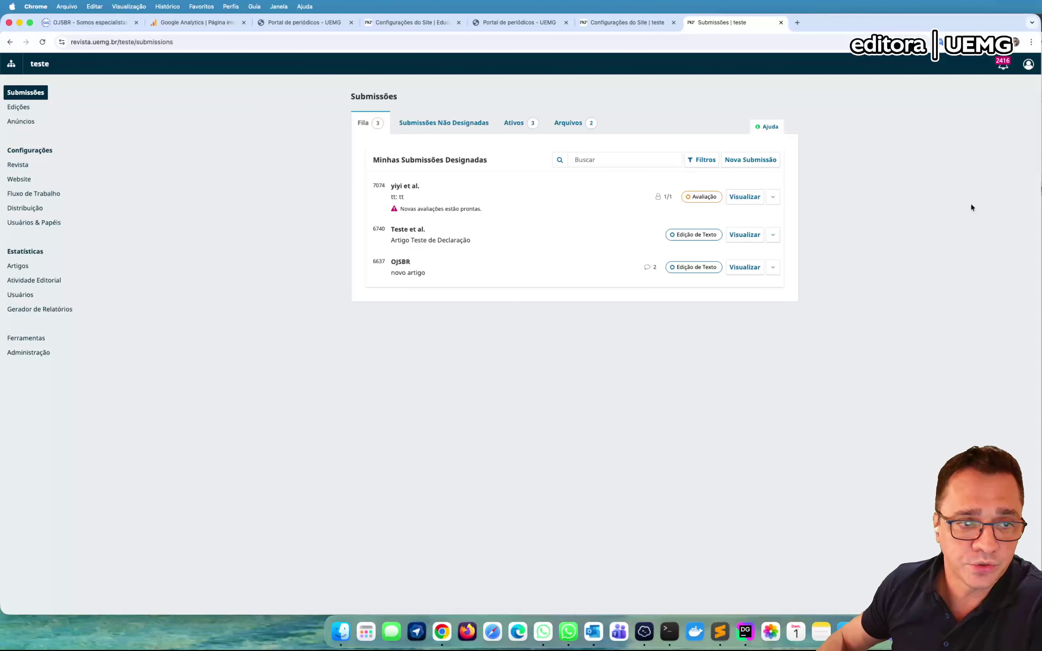
pyautogui.moveTo(395, 185); pyautogui.dragTo(682, 191)
pyautogui.moveTo(744, 189); pyautogui.dragTo(741, 196)
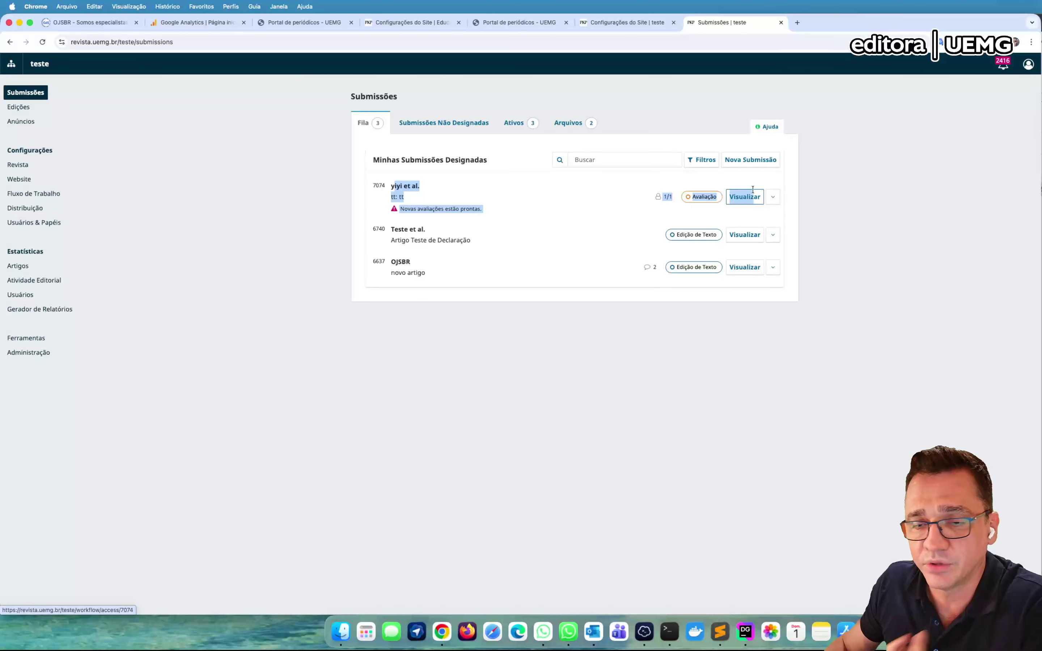
pyautogui.click(667, 197)
pyautogui.moveTo(668, 196); pyautogui.dragTo(681, 201)
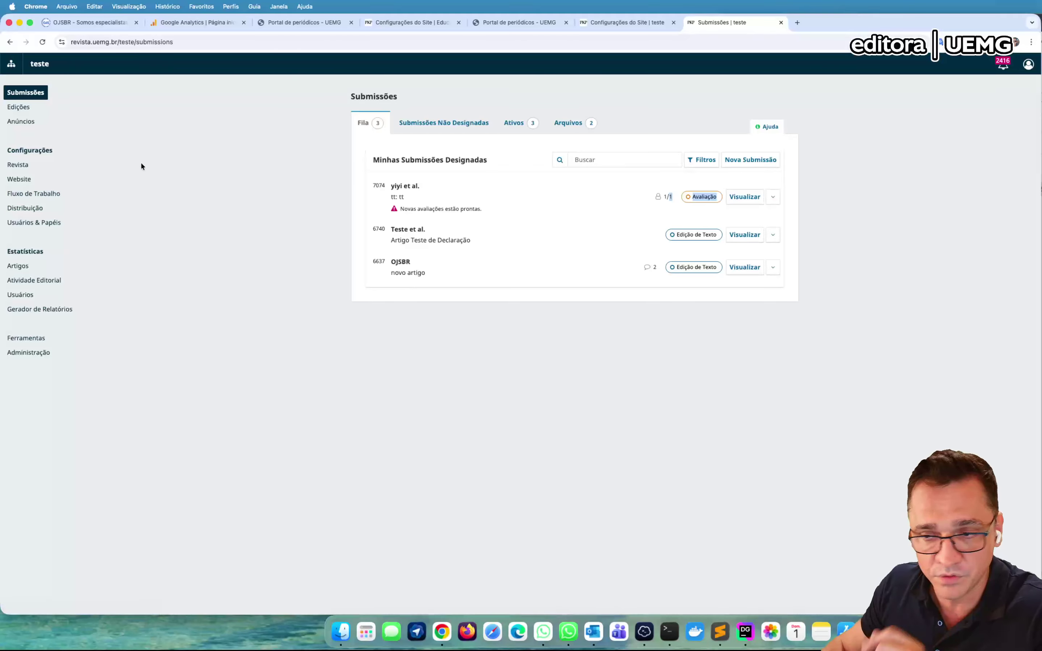
# Check the in-review and completed counts and the available actions for "Formulário de avaliação" in the workflow's review form settings.
pyautogui.click(45, 193)
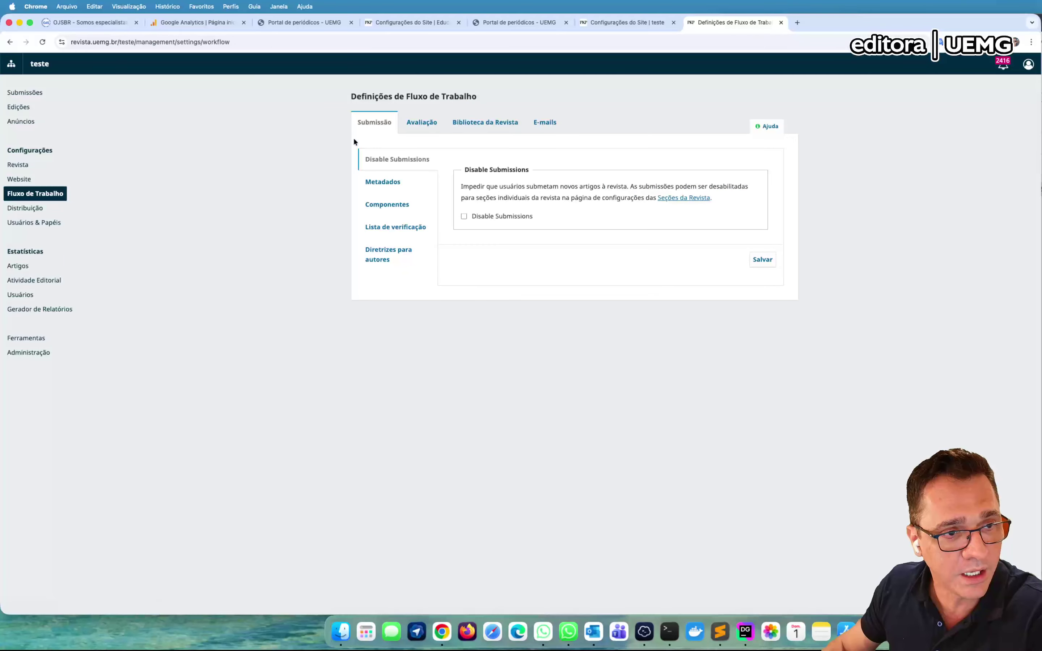
pyautogui.click(426, 122)
pyautogui.click(380, 218)
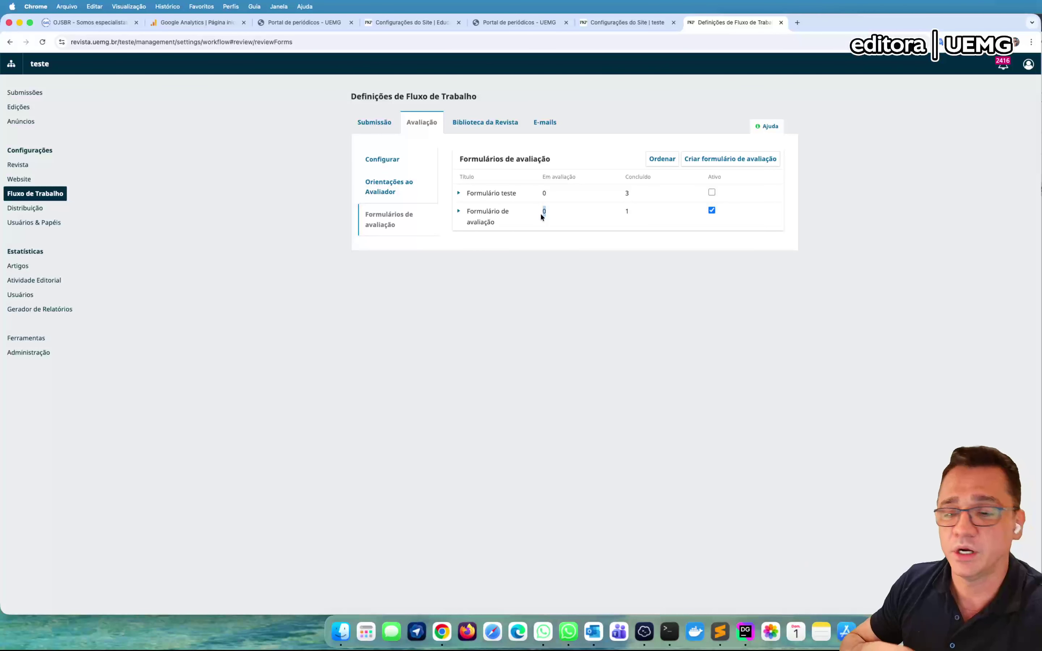
pyautogui.moveTo(641, 205); pyautogui.dragTo(618, 212)
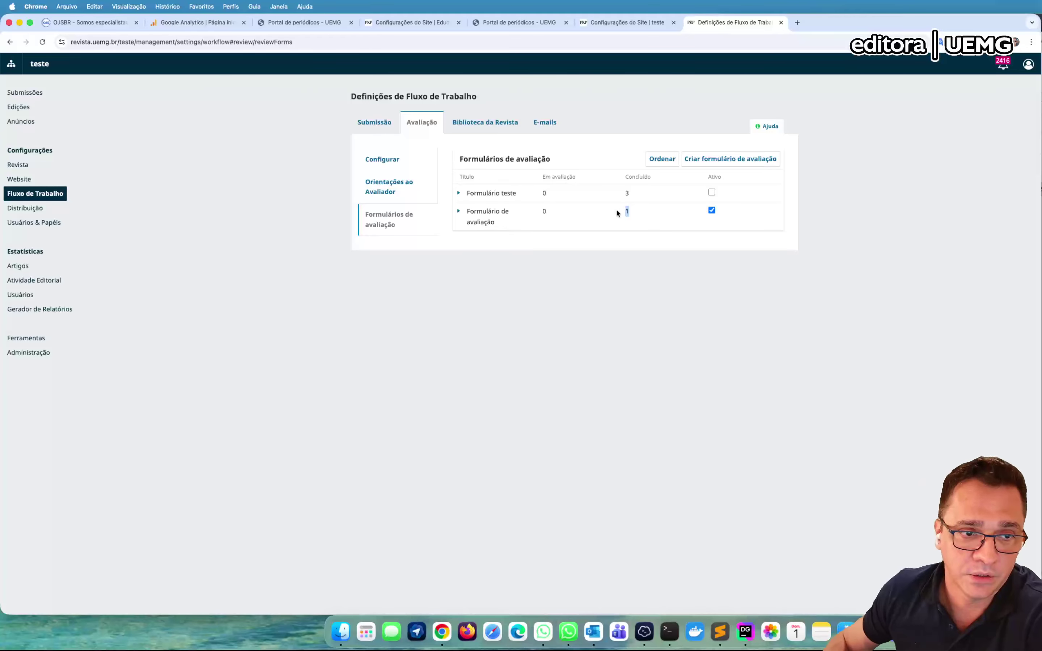
pyautogui.click(461, 212)
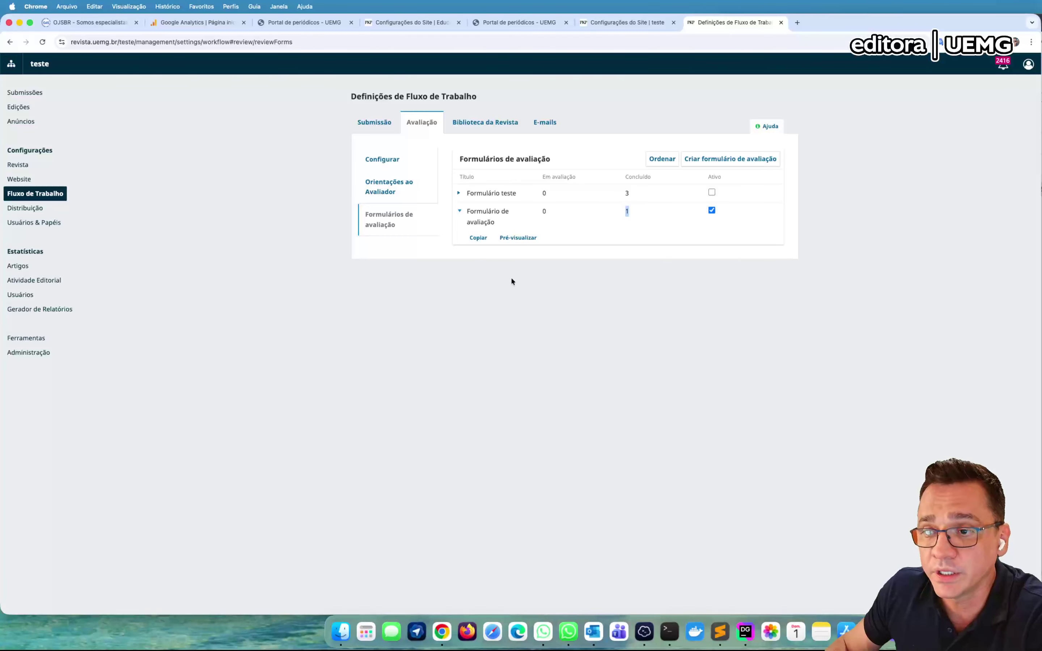
pyautogui.moveTo(551, 203); pyautogui.dragTo(716, 221)
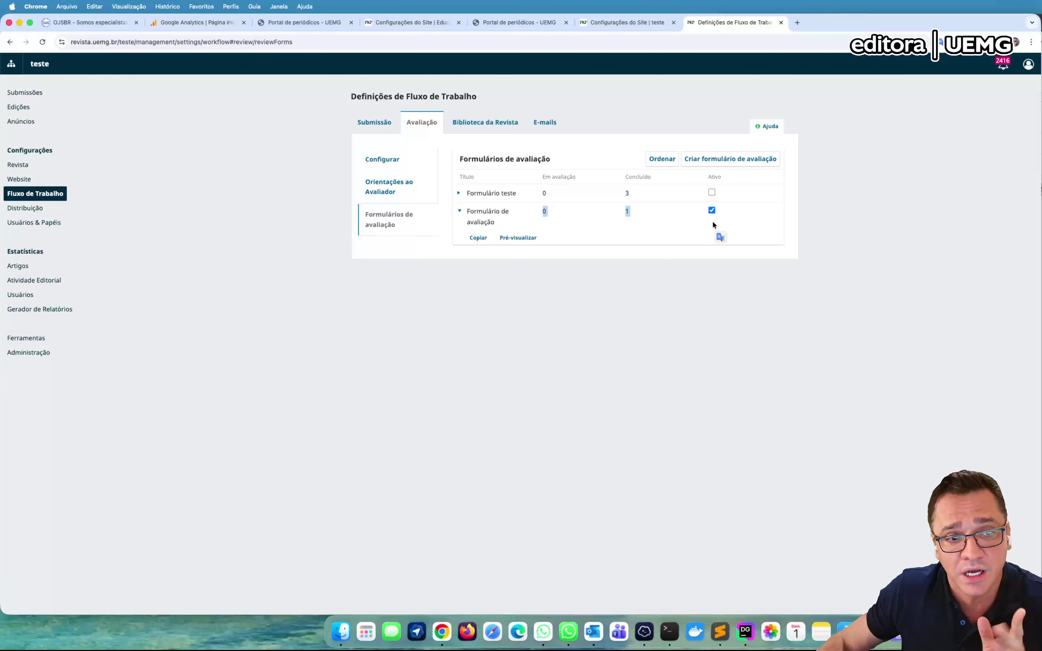
pyautogui.moveTo(503, 197); pyautogui.dragTo(619, 191)
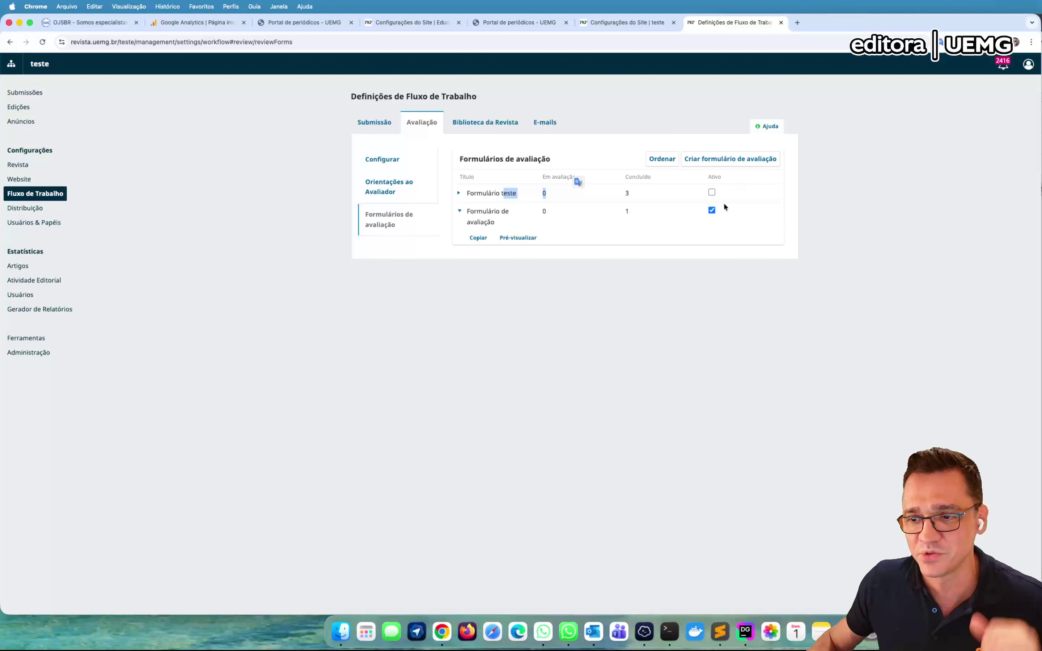
# Open the review stage of submission "tt: tt" from the submissions queue and locate its reviewer entry.
pyautogui.click(22, 94)
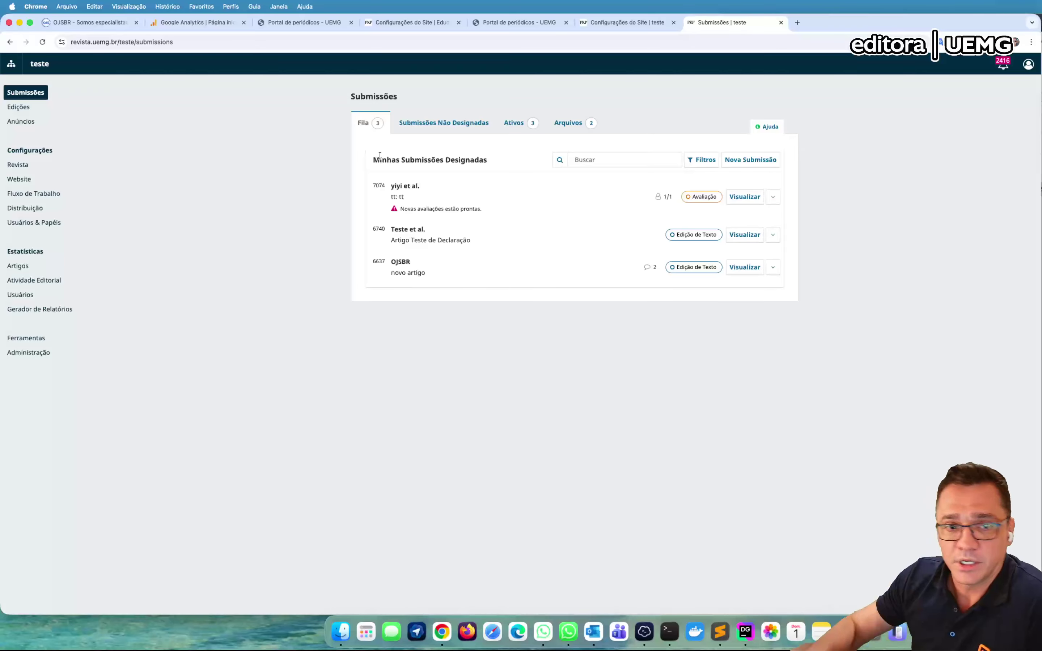
pyautogui.click(756, 197)
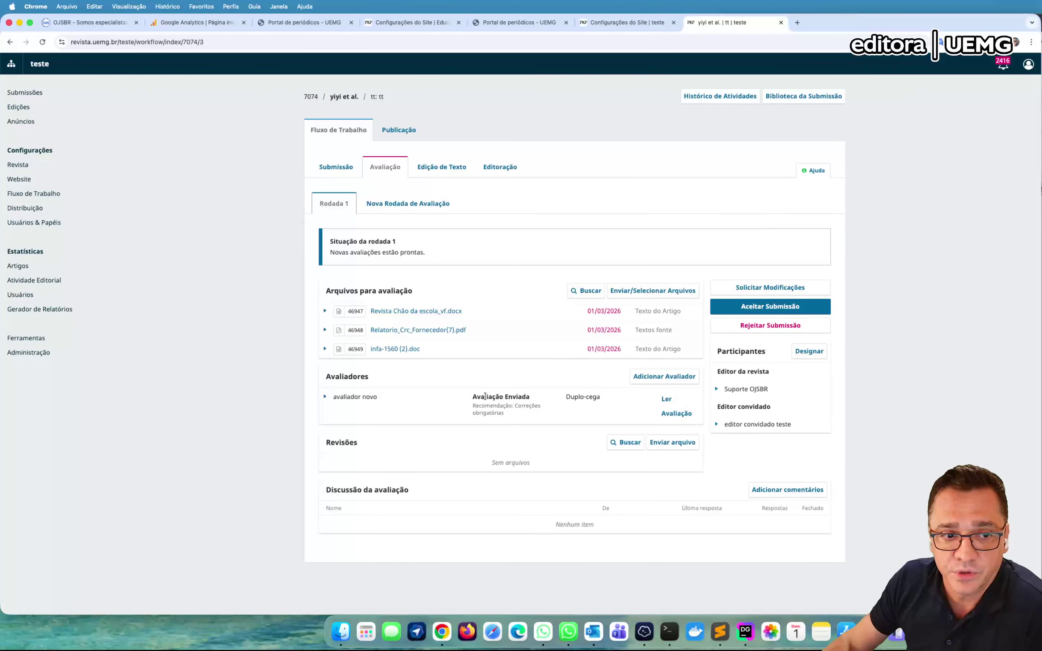
pyautogui.doubleClick(362, 396)
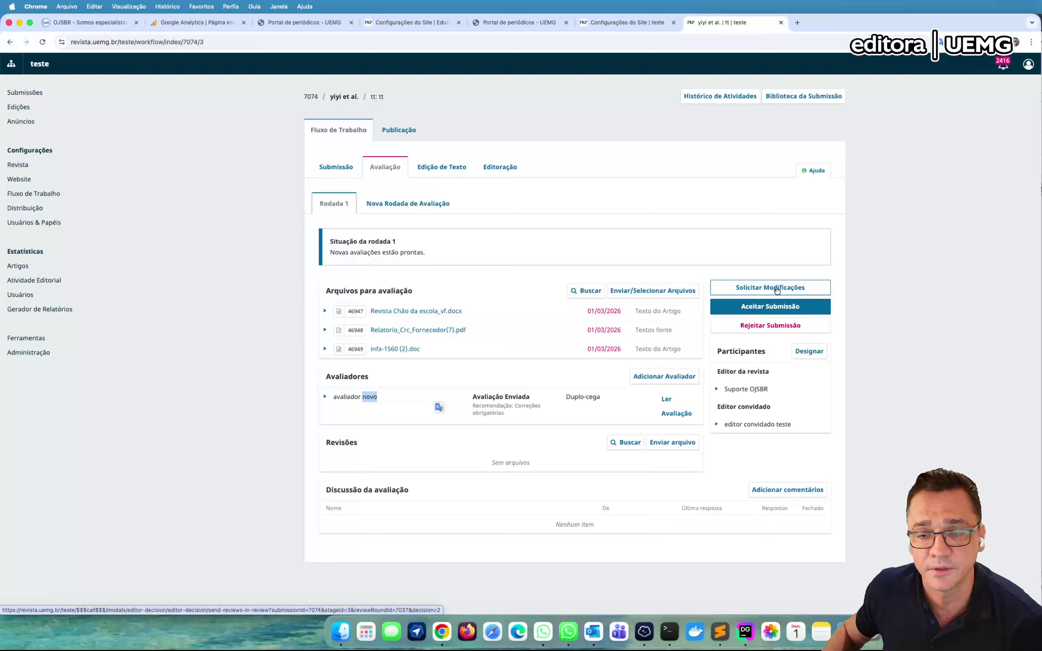
# Start a request for modifications to the author and include the reviews in the notification message.
pyautogui.click(777, 289)
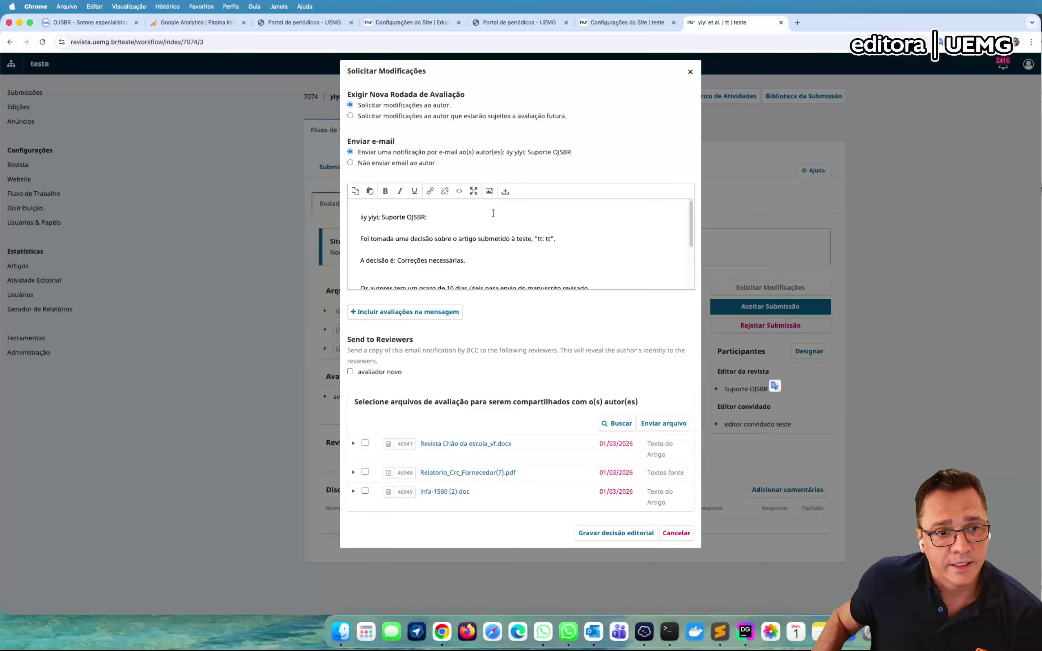
pyautogui.scroll(-3, 435, 232)
pyautogui.click(388, 214)
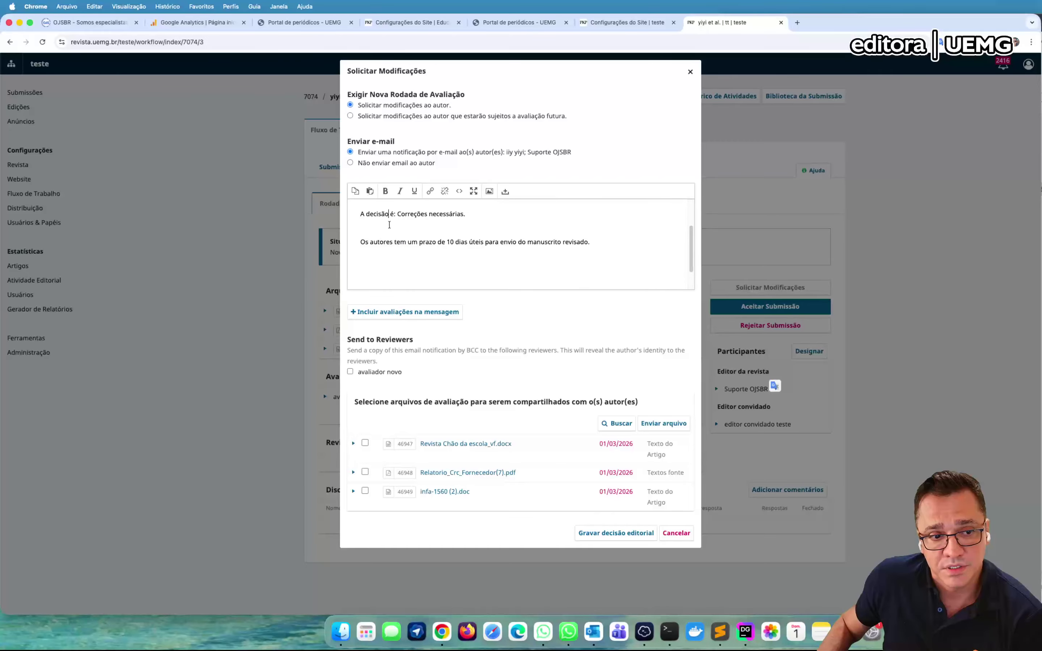
pyautogui.scroll(3, 398, 242)
pyautogui.scroll(-5, 400, 251)
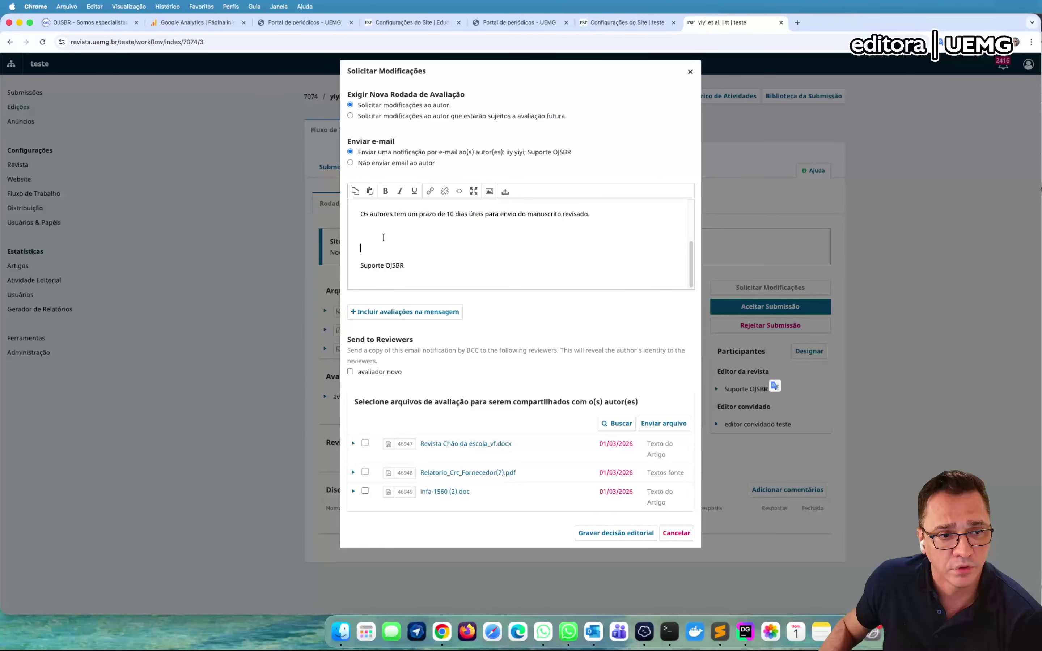
pyautogui.click(381, 232)
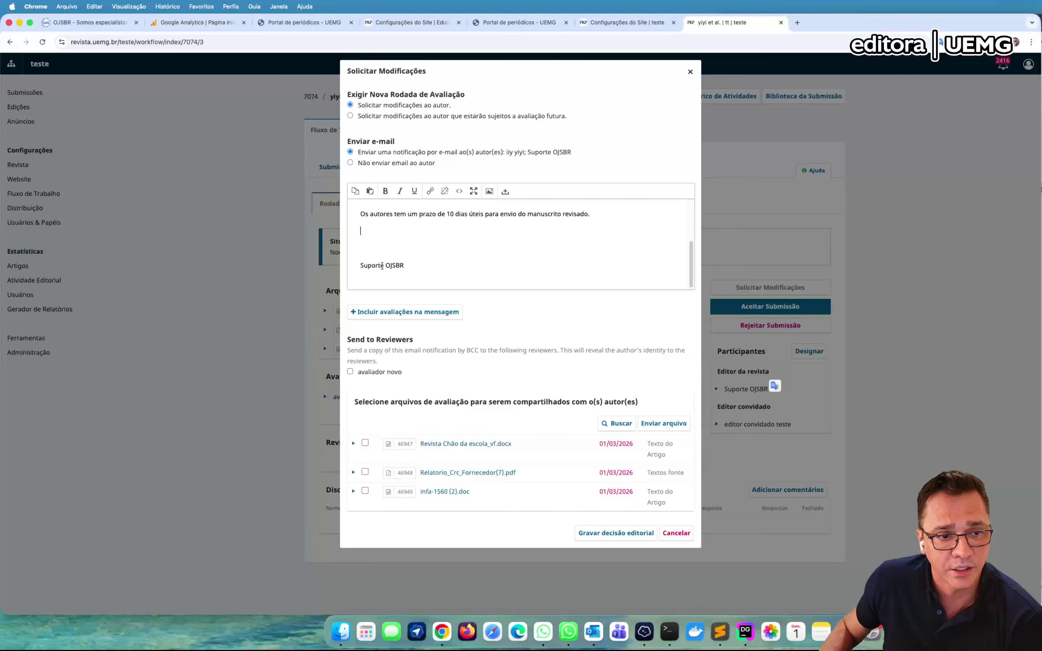
pyautogui.click(415, 312)
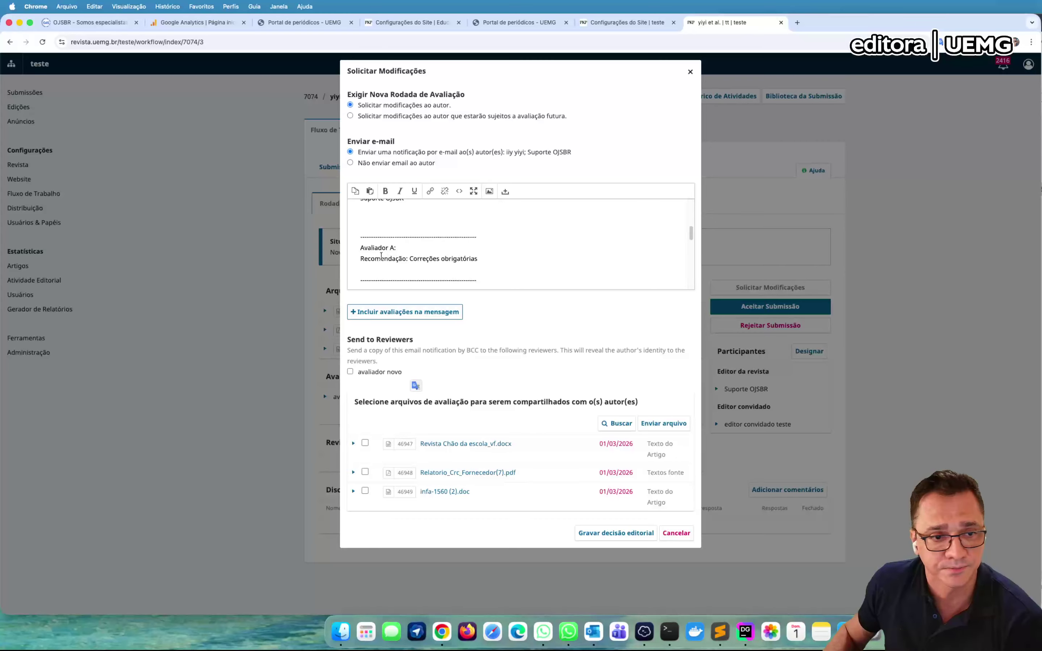
# Check the reviewer's recommendation and the answers to questions 1 to 4 in the notification message to the author.
pyautogui.moveTo(371, 255); pyautogui.dragTo(472, 256)
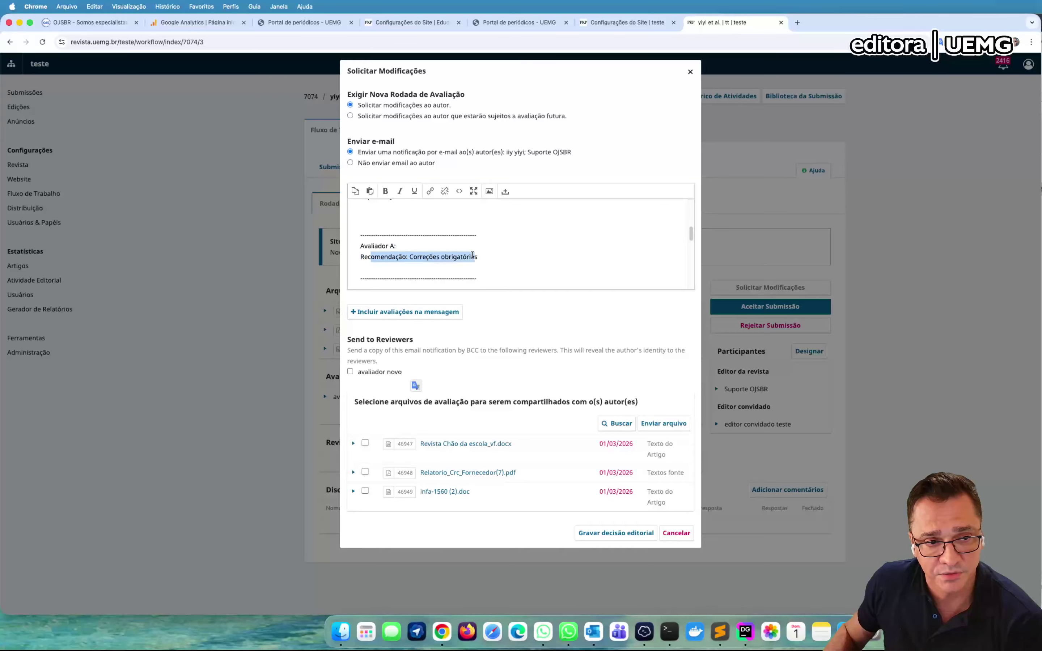
pyautogui.scroll(-3, 624, 287)
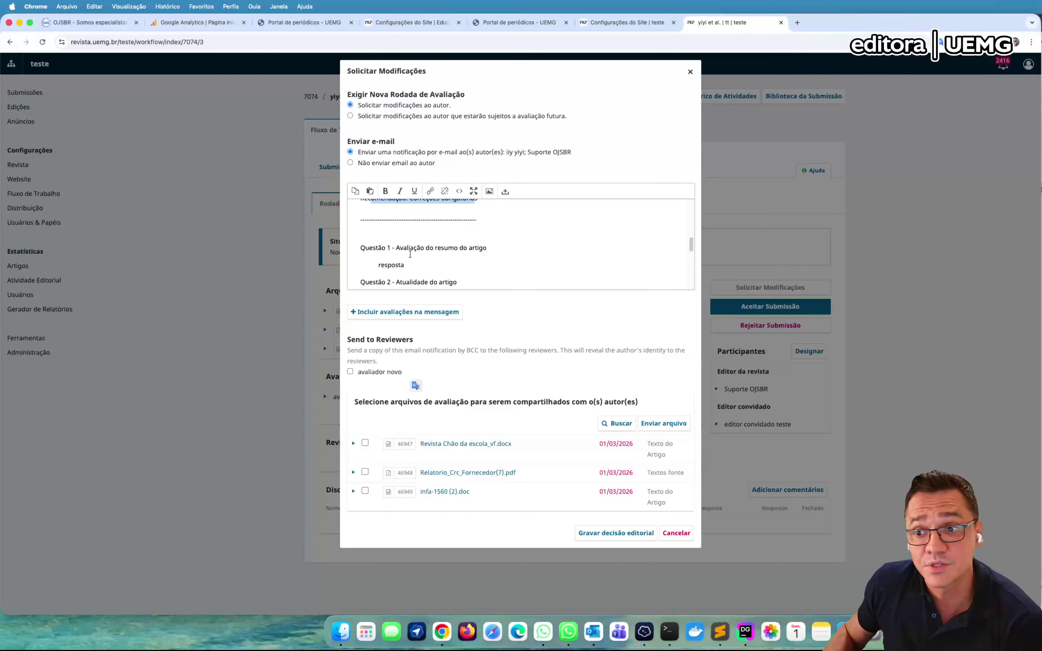
pyautogui.scroll(-1, 410, 254)
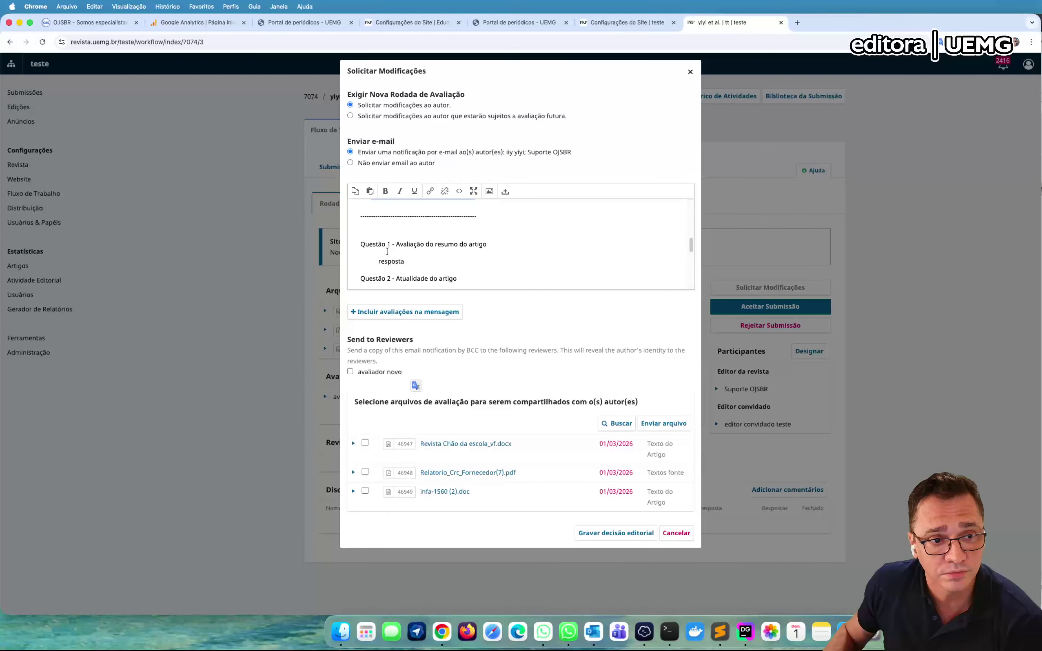
pyautogui.click(414, 260)
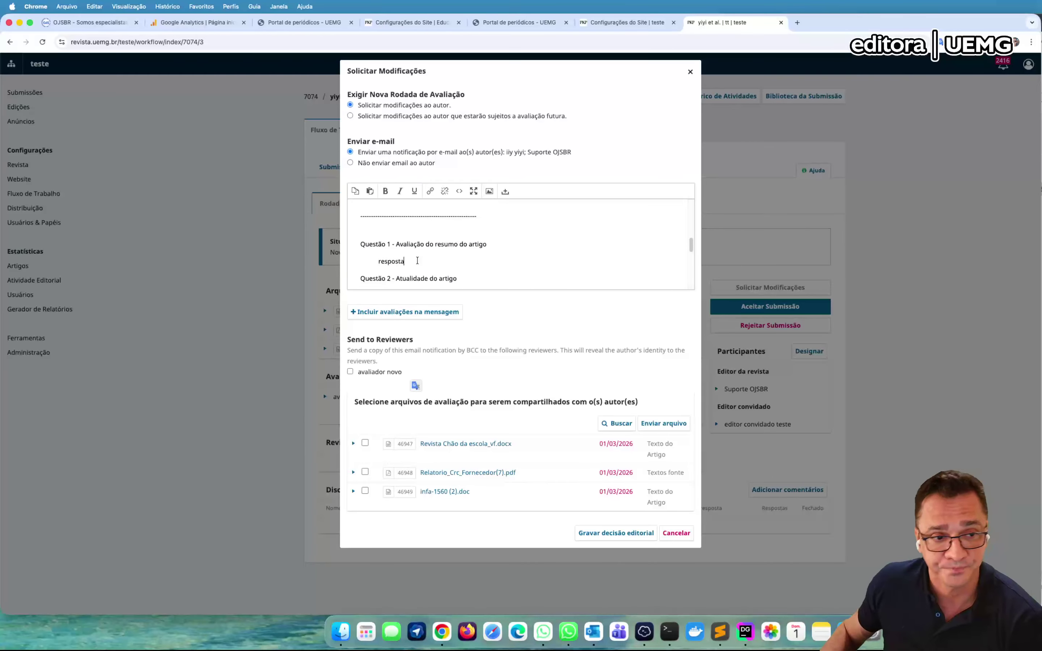
pyautogui.scroll(-2, 424, 256)
pyautogui.scroll(-1, 426, 254)
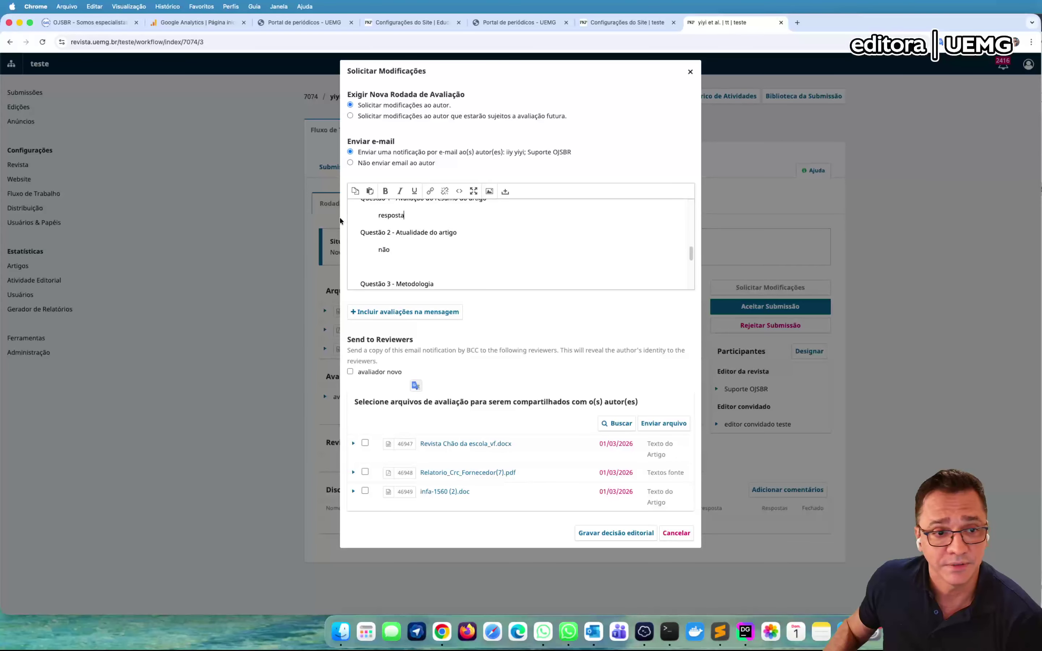
pyautogui.scroll(-1, 401, 264)
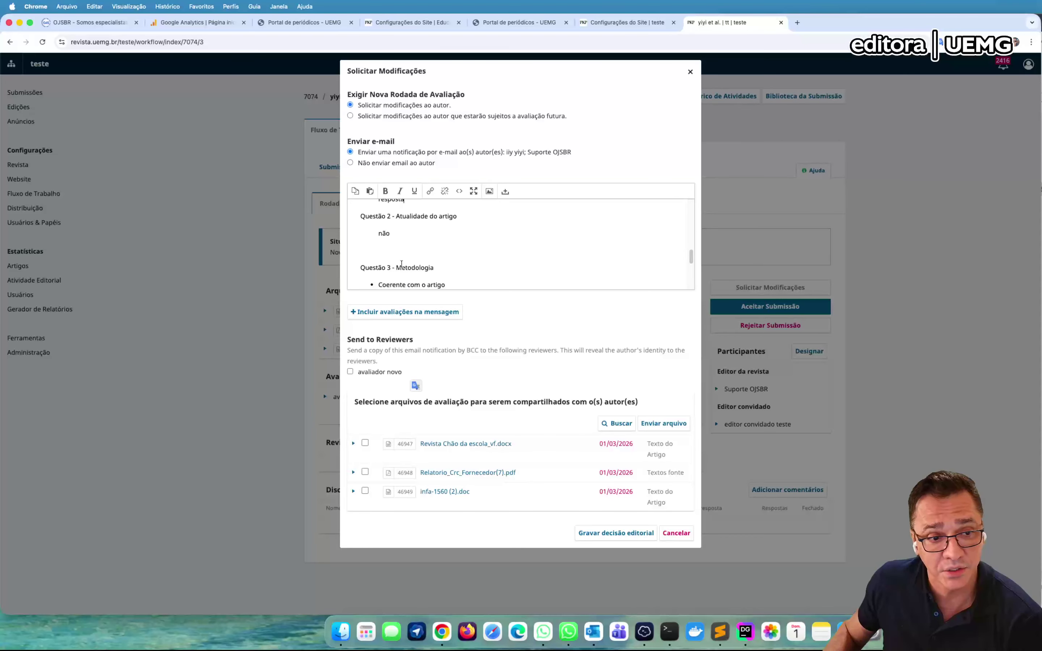
pyautogui.scroll(-1, 401, 264)
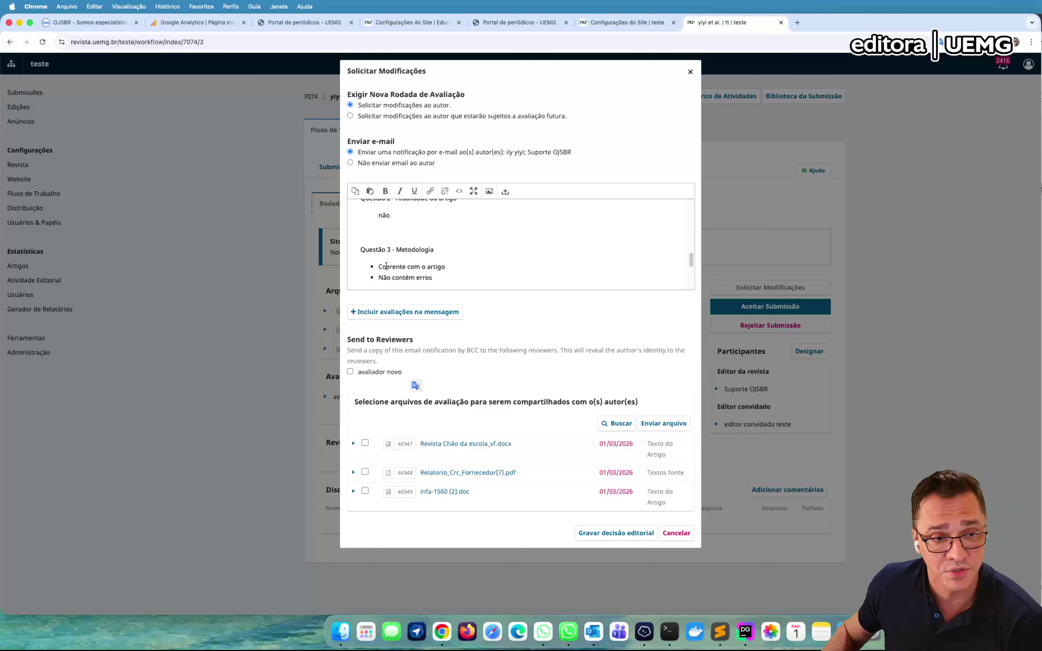
pyautogui.moveTo(386, 266); pyautogui.dragTo(419, 278)
pyautogui.scroll(-3, 403, 259)
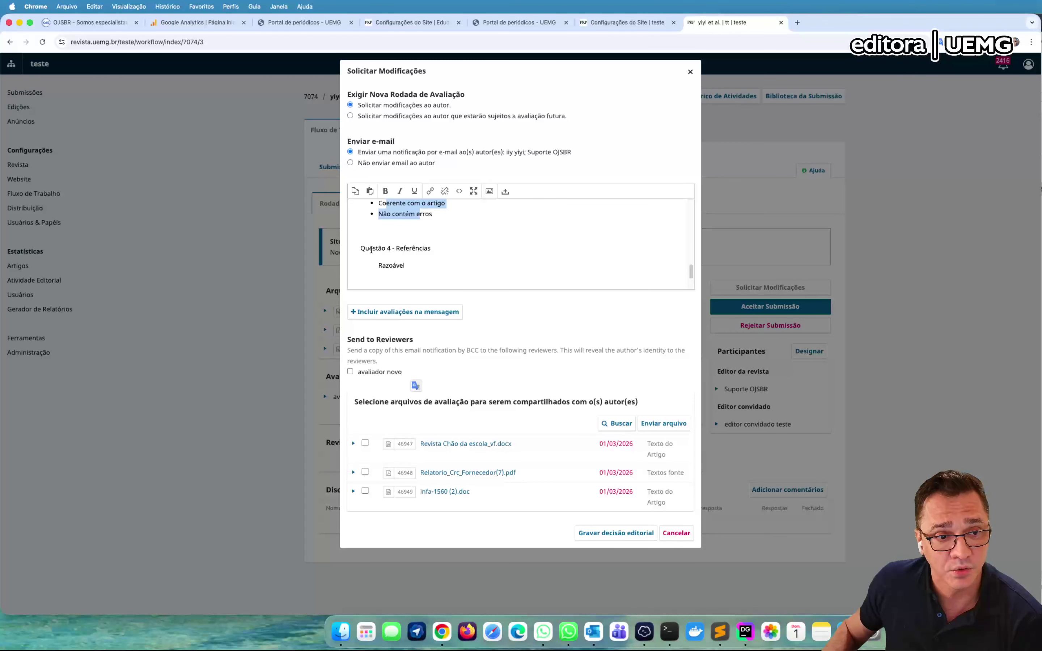
pyautogui.moveTo(371, 250); pyautogui.dragTo(417, 250)
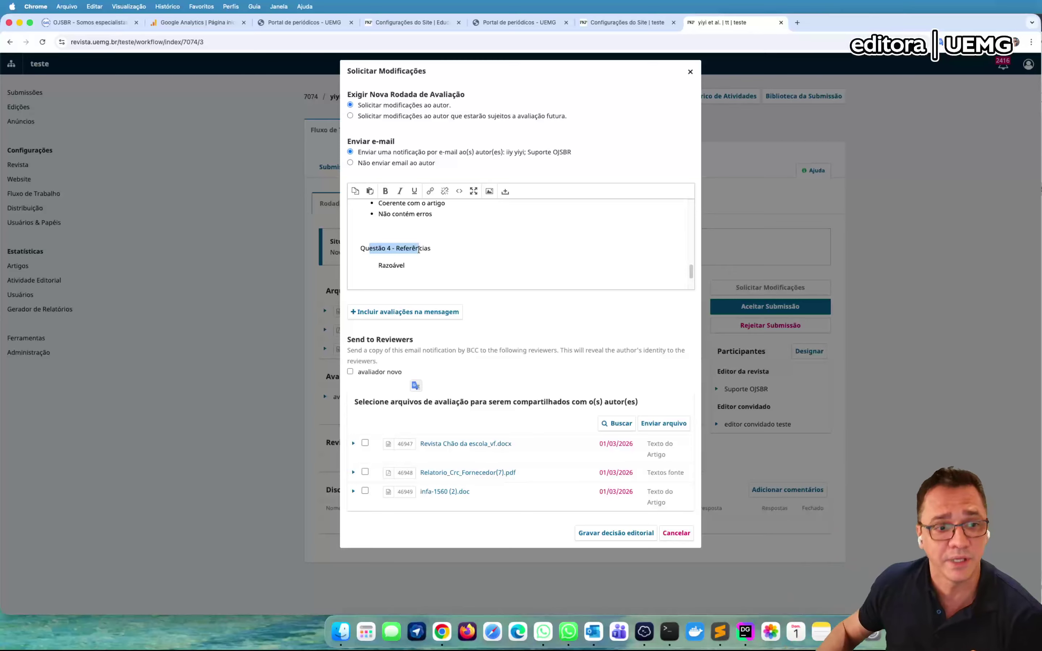
# Check the answer to question 4 in the notification message and close the modification request without recording the editorial decision.
pyautogui.moveTo(395, 264); pyautogui.dragTo(405, 265)
pyautogui.scroll(-2, 413, 262)
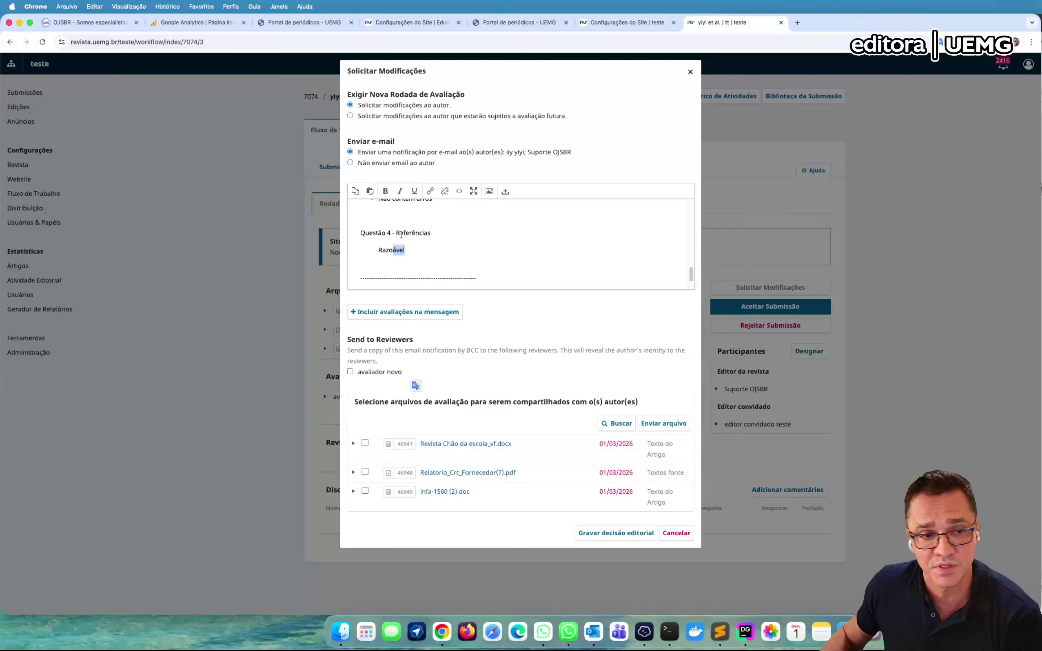
pyautogui.click(691, 73)
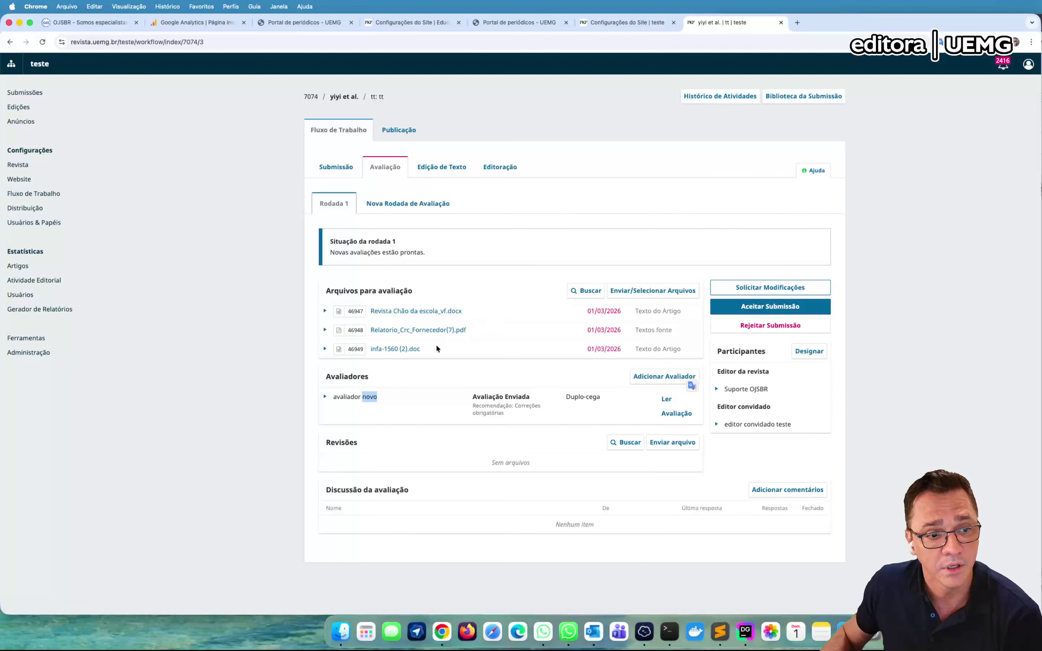
# Open the reviewer's submitted review from the reviewers list and examine the recommendation and the answers to the form's questions.
pyautogui.click(326, 396)
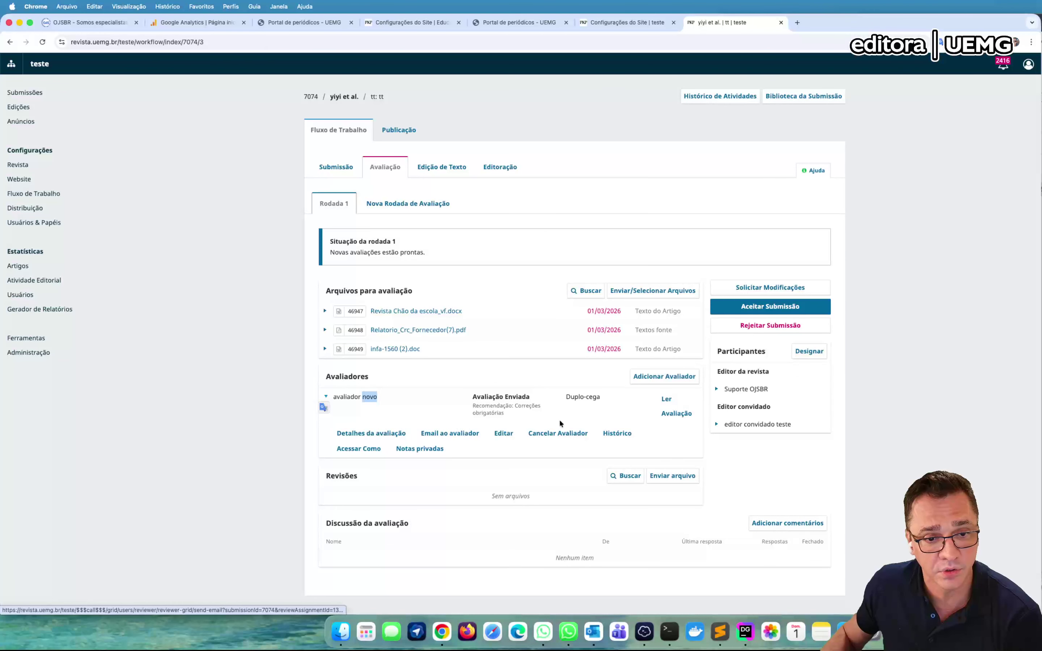
pyautogui.click(674, 411)
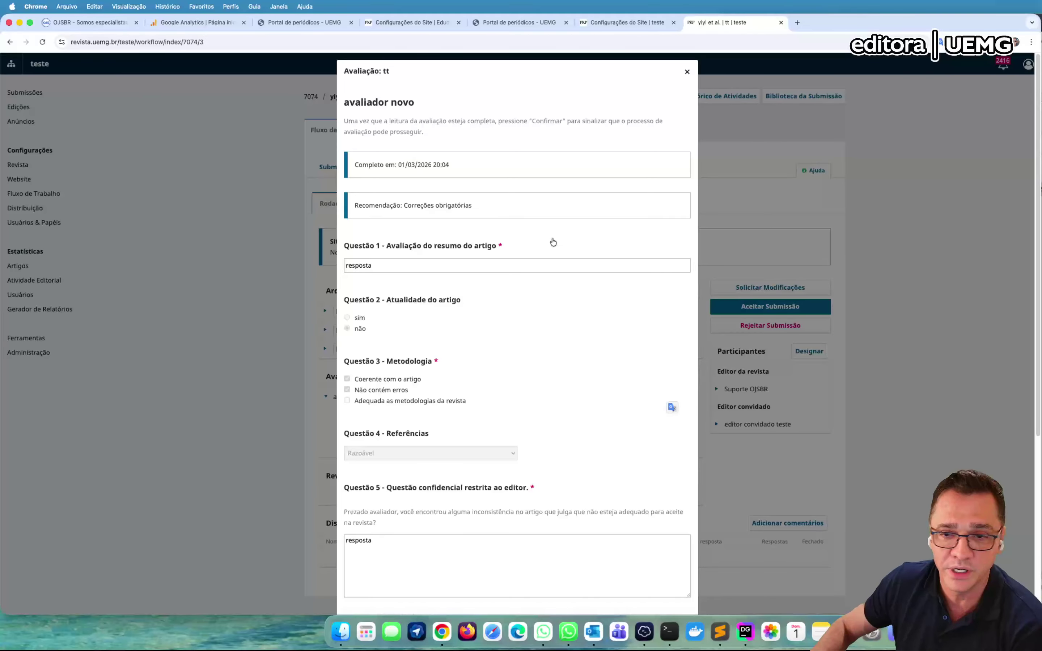
pyautogui.scroll(-1, 527, 264)
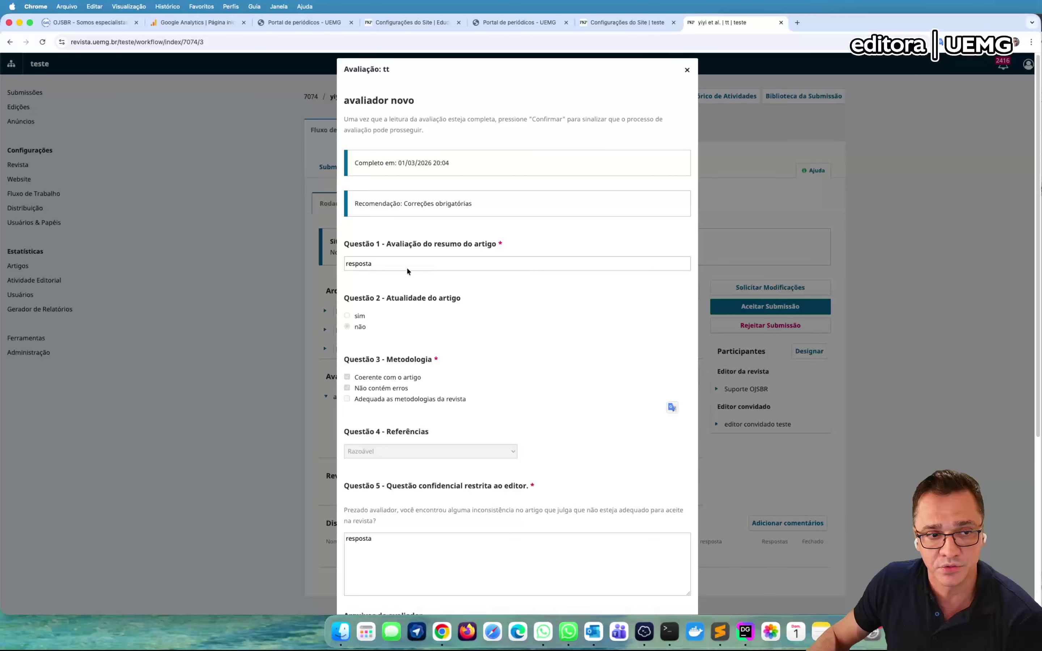
pyautogui.scroll(-3, 365, 278)
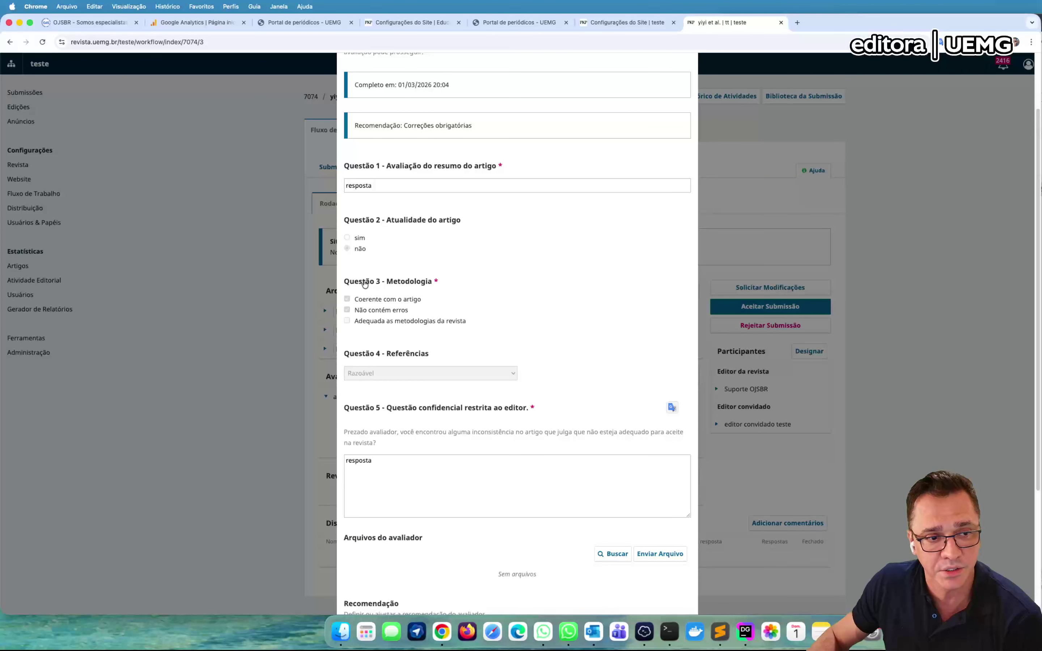
pyautogui.scroll(-2, 364, 284)
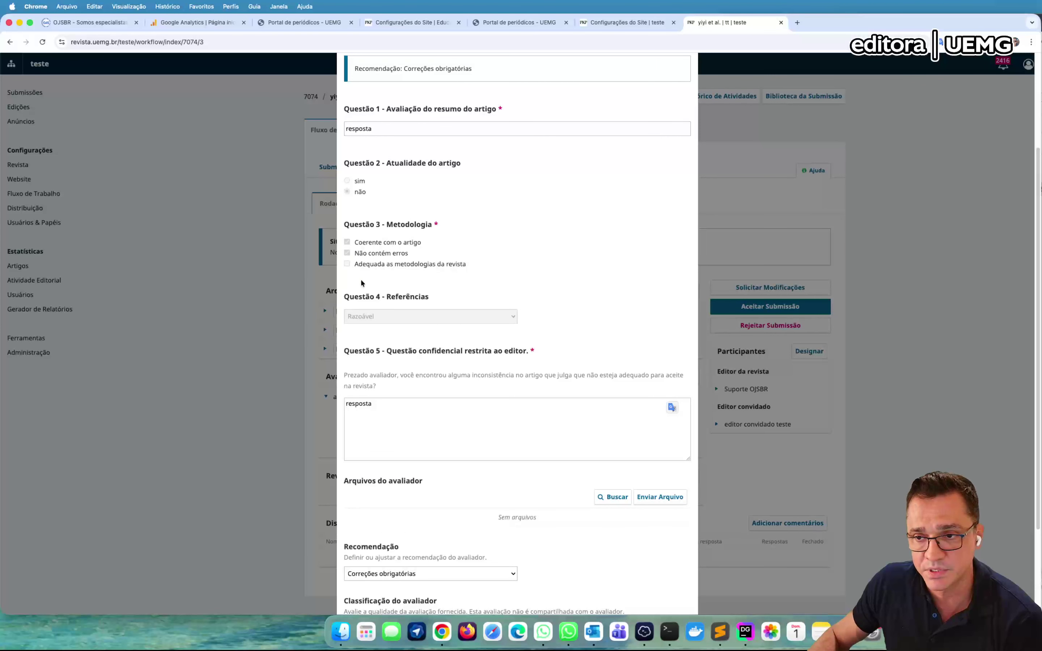
pyautogui.scroll(-3, 379, 267)
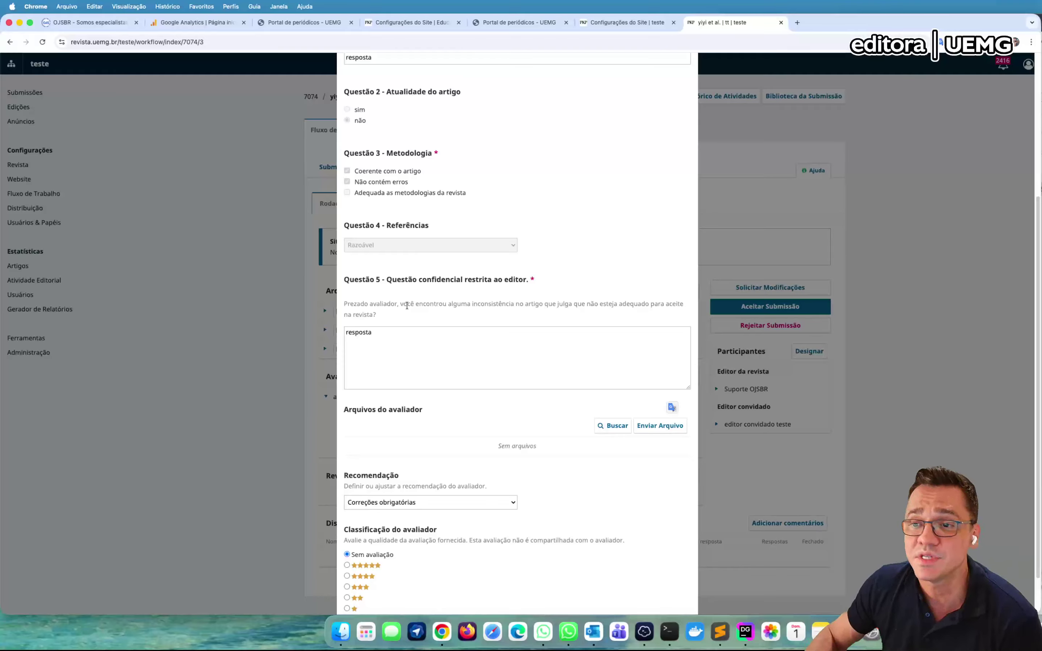
# Examine the editor-only confidential question 5 and confirm the review as read, keeping the recommendation "Correções obrigatórias" and the rating "Sem avaliação".
pyautogui.click(473, 351)
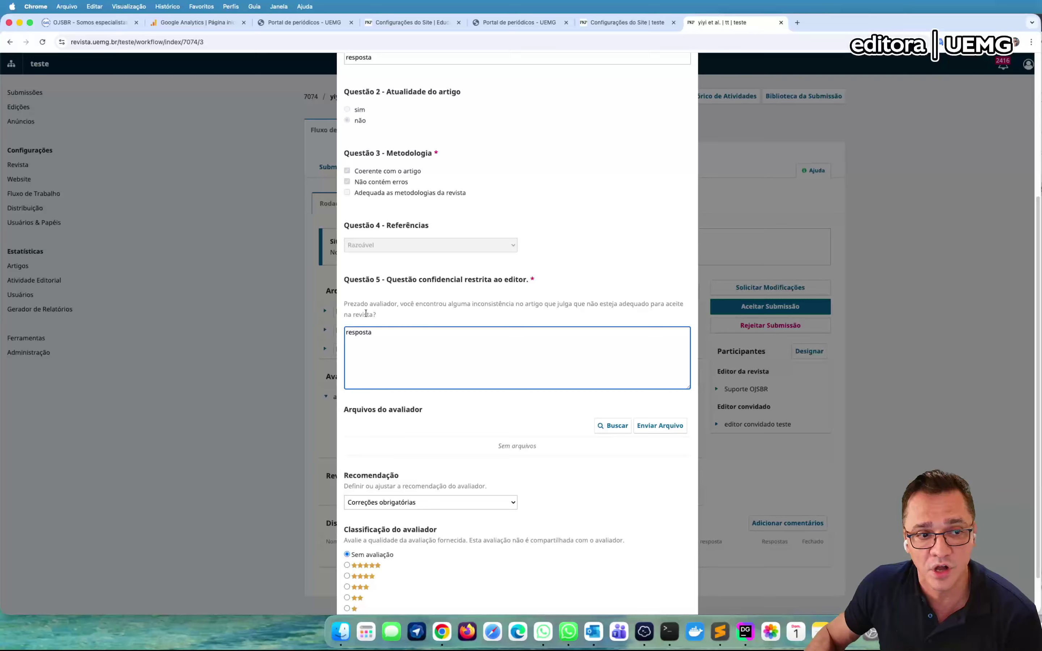
pyautogui.moveTo(350, 306); pyautogui.dragTo(476, 334)
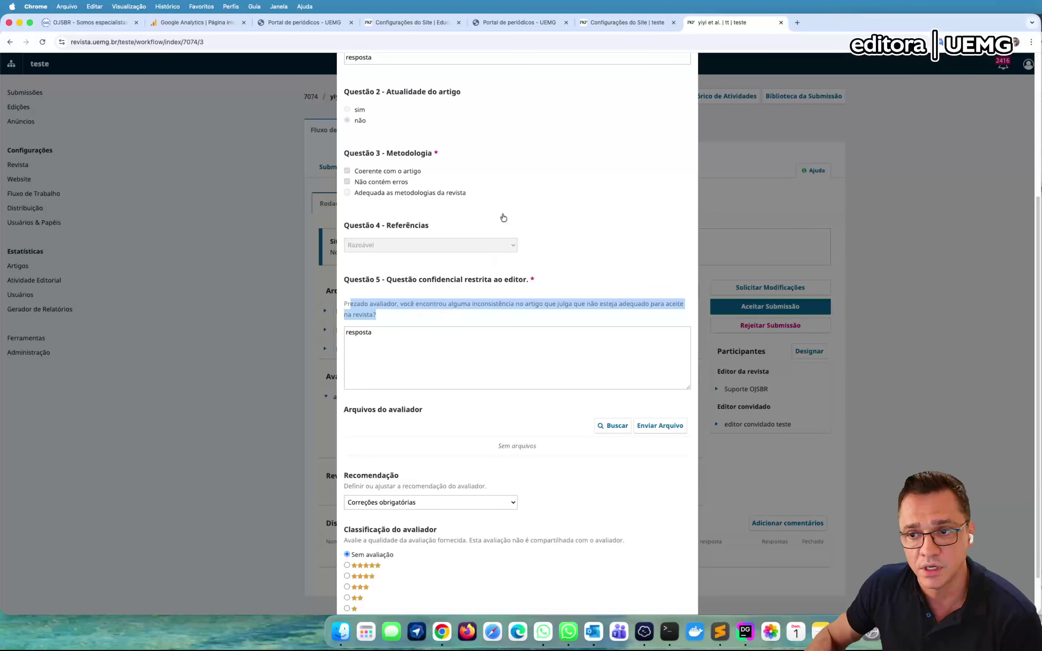
pyautogui.scroll(-3, 370, 310)
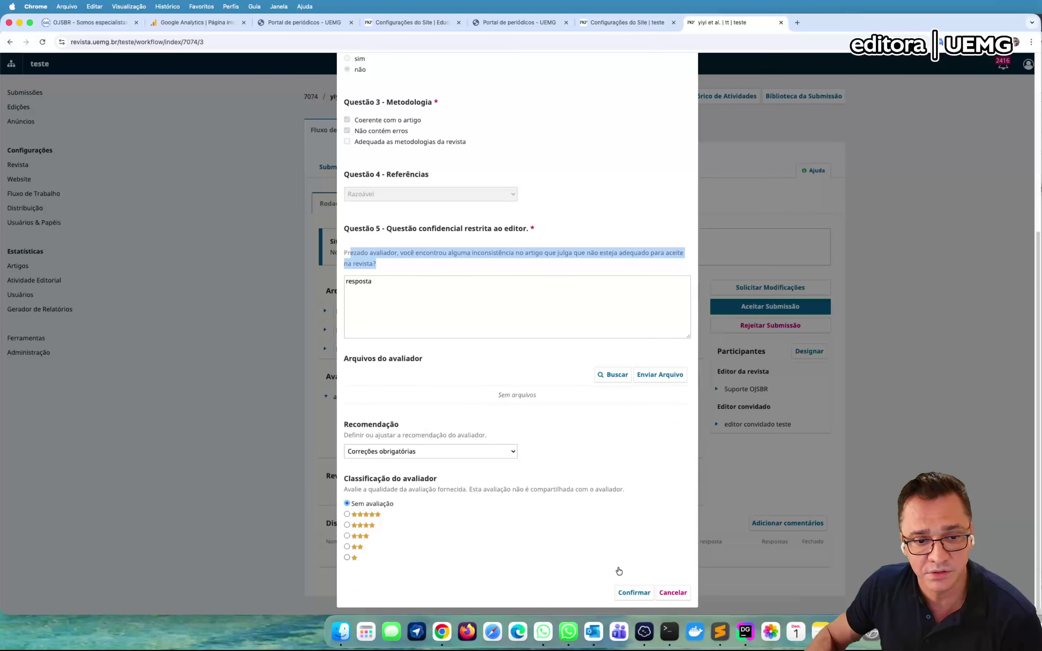
pyautogui.click(630, 588)
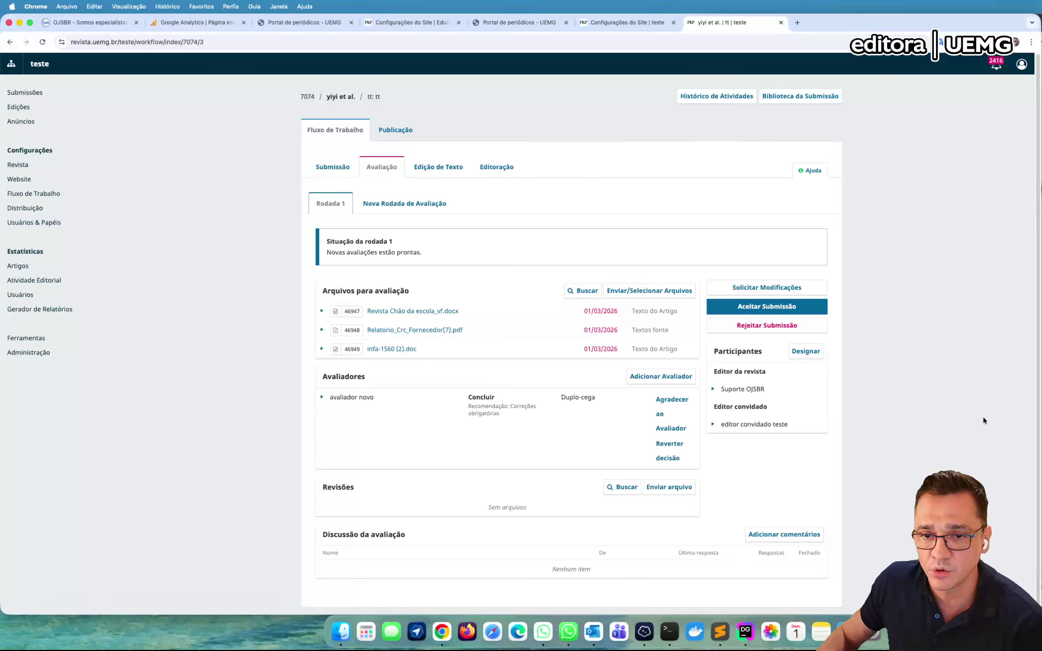
pyautogui.press('super+Tab')
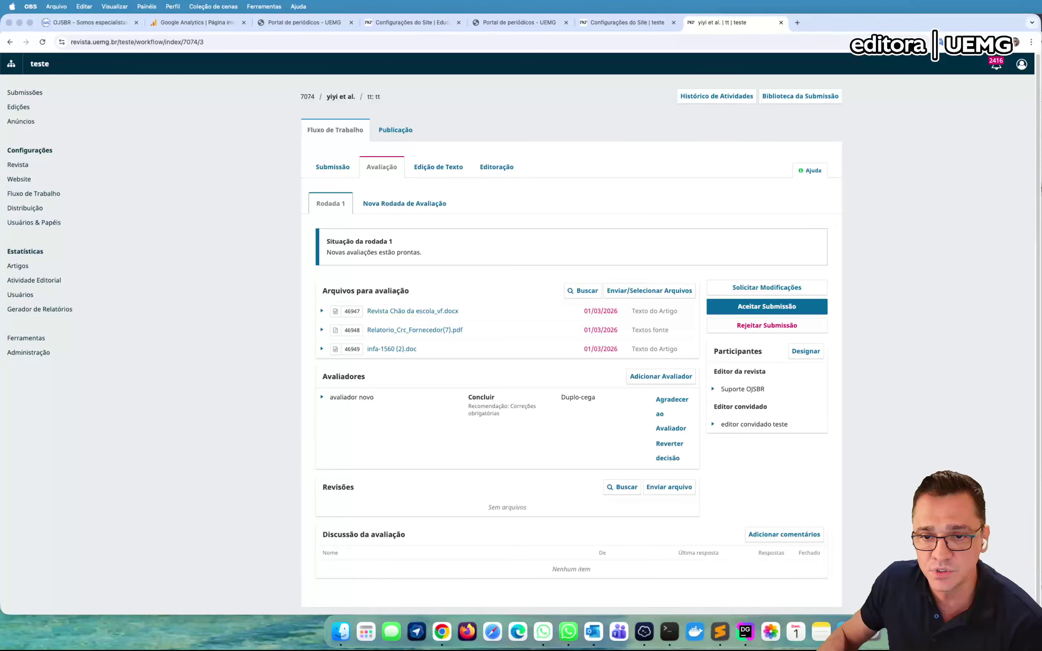